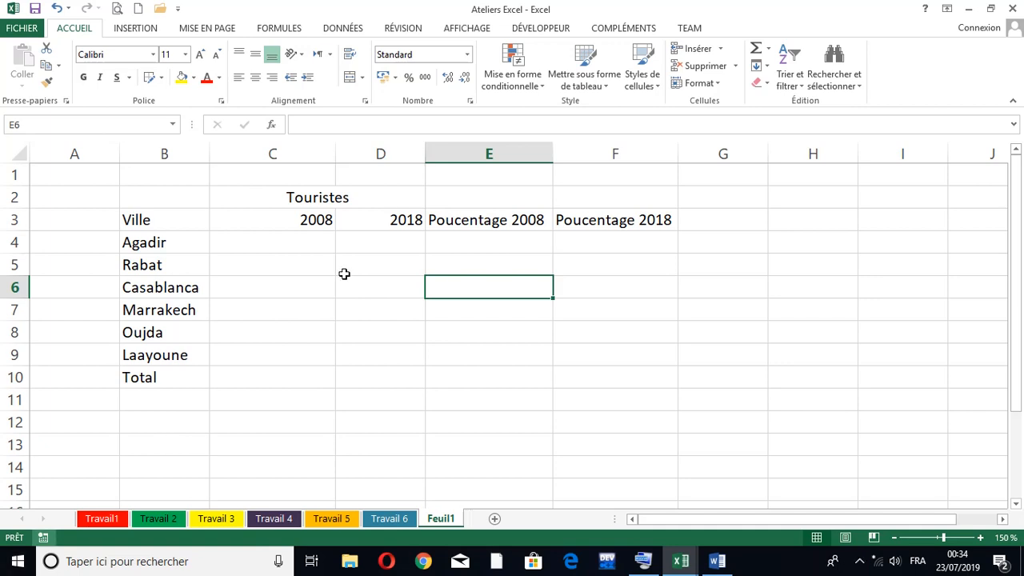
click(258, 293)
click(301, 212)
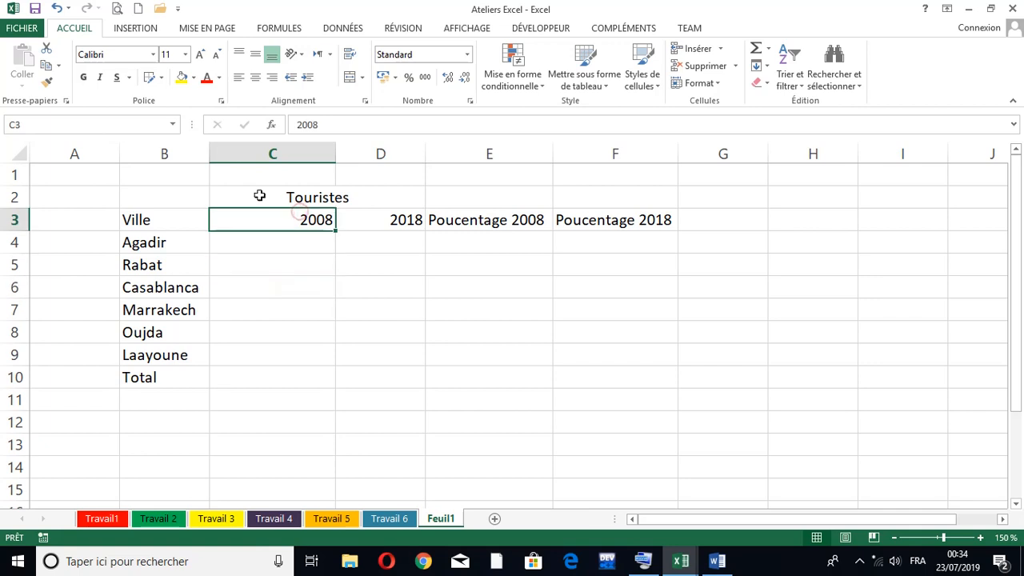
click(258, 196)
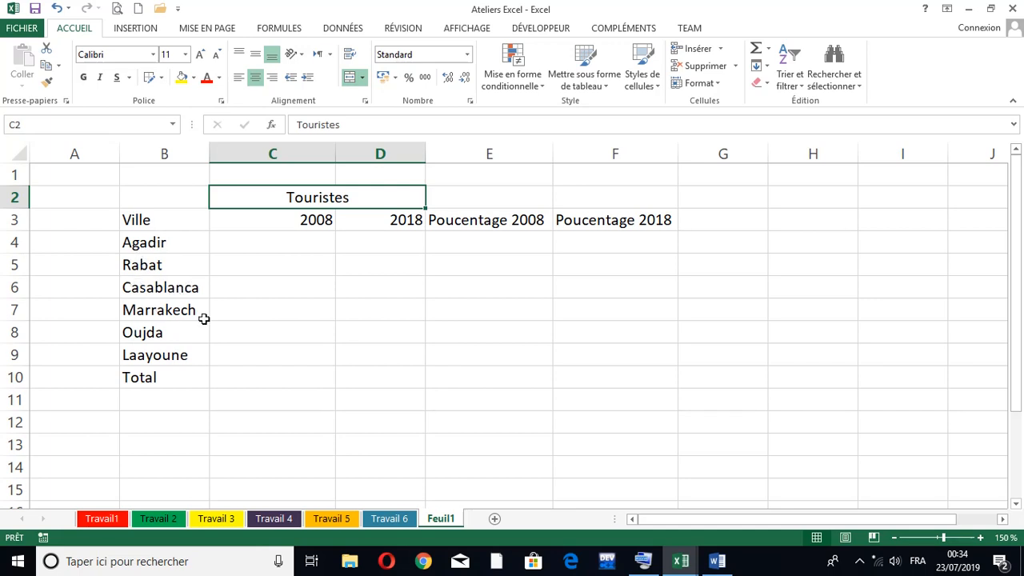
click(292, 224)
click(359, 225)
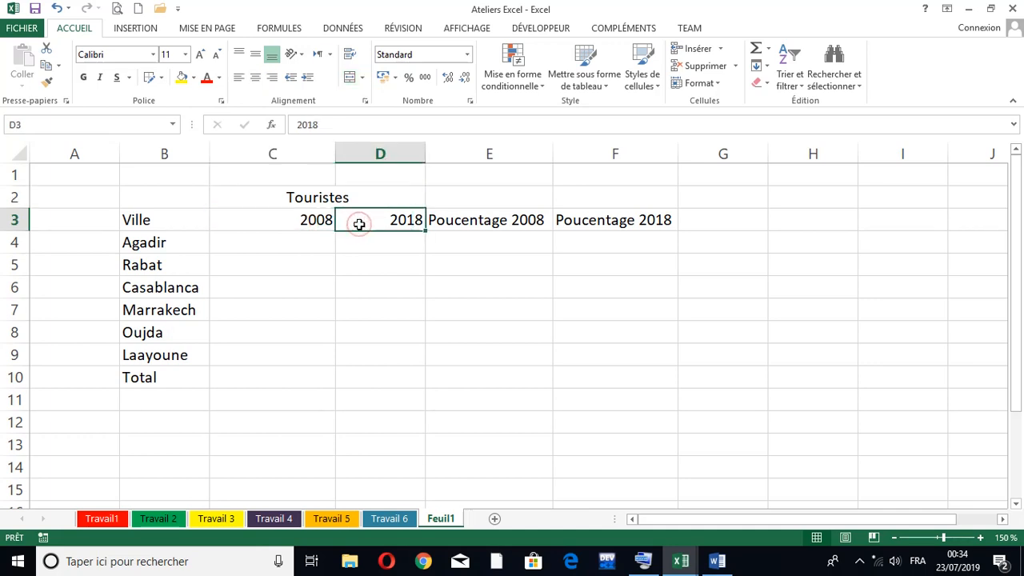
click(289, 224)
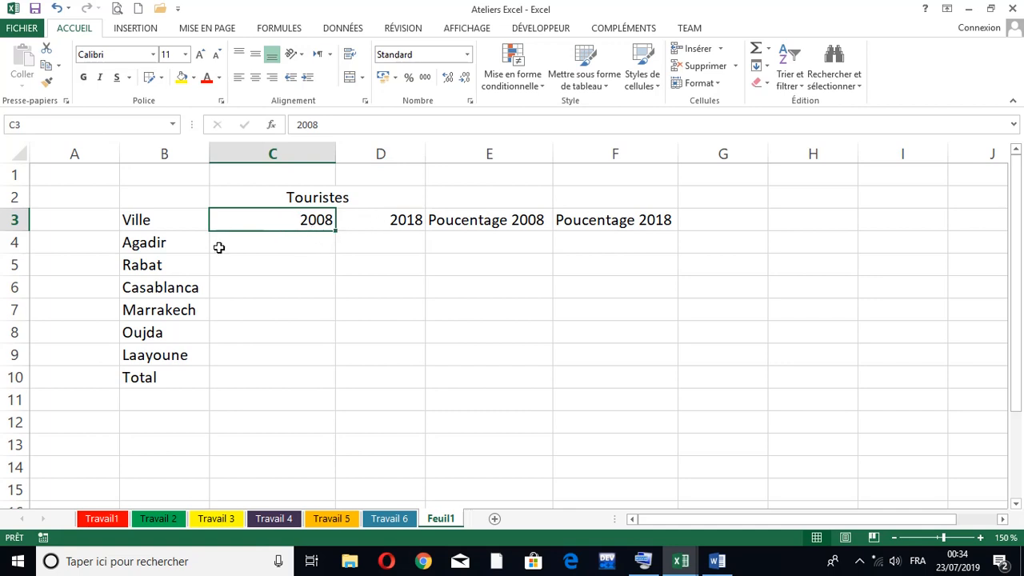
click(247, 201)
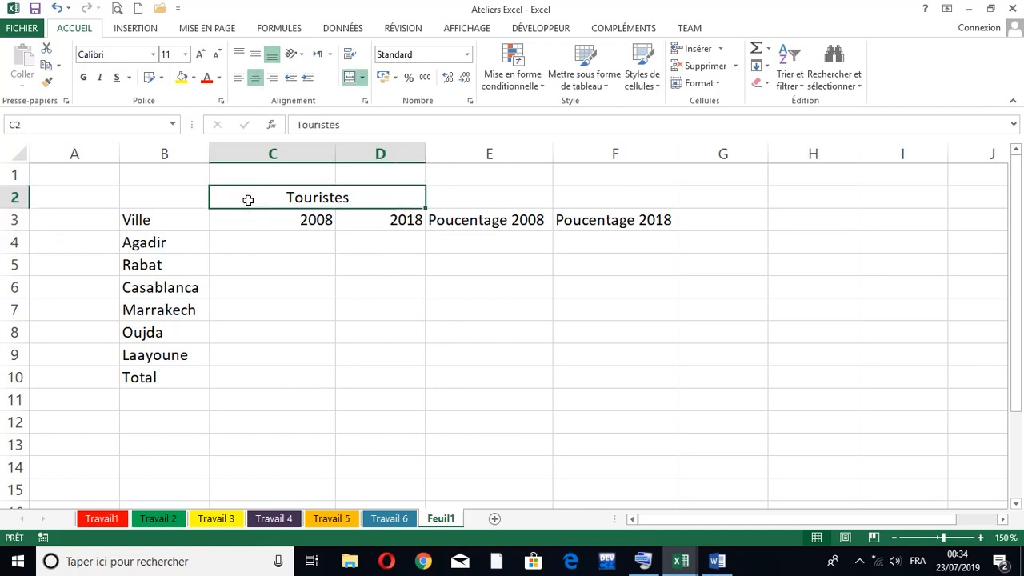
Step: Enter Agadir's tourist figures: 345 for 2008 and 677 for 2018
click(264, 251)
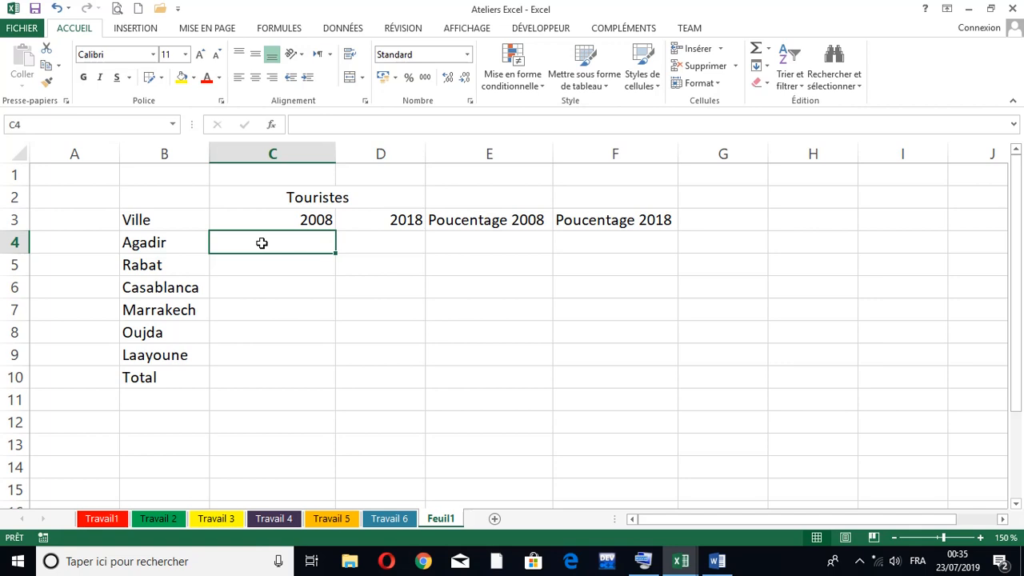
text(345)
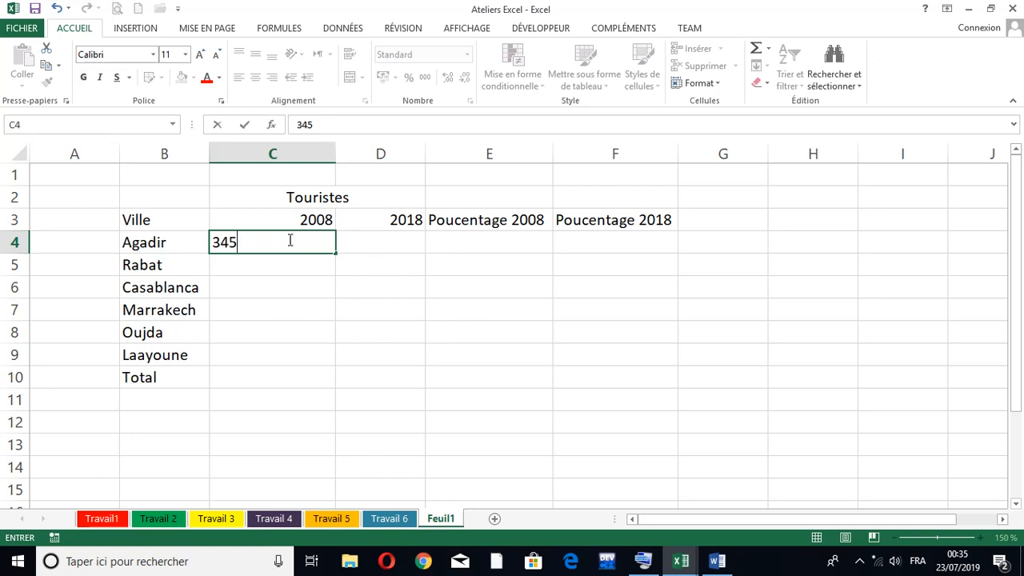
click(369, 240)
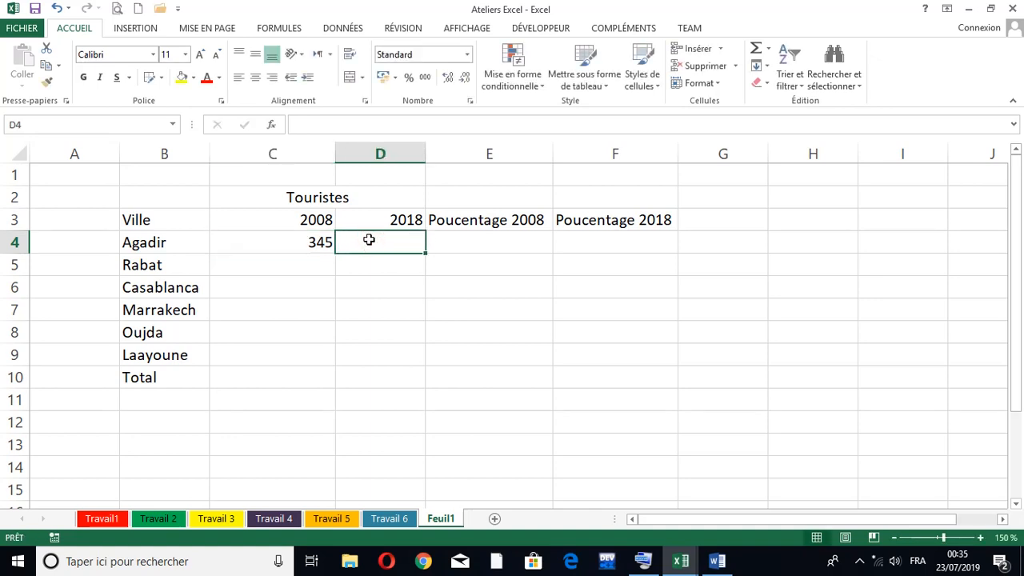
text(67)
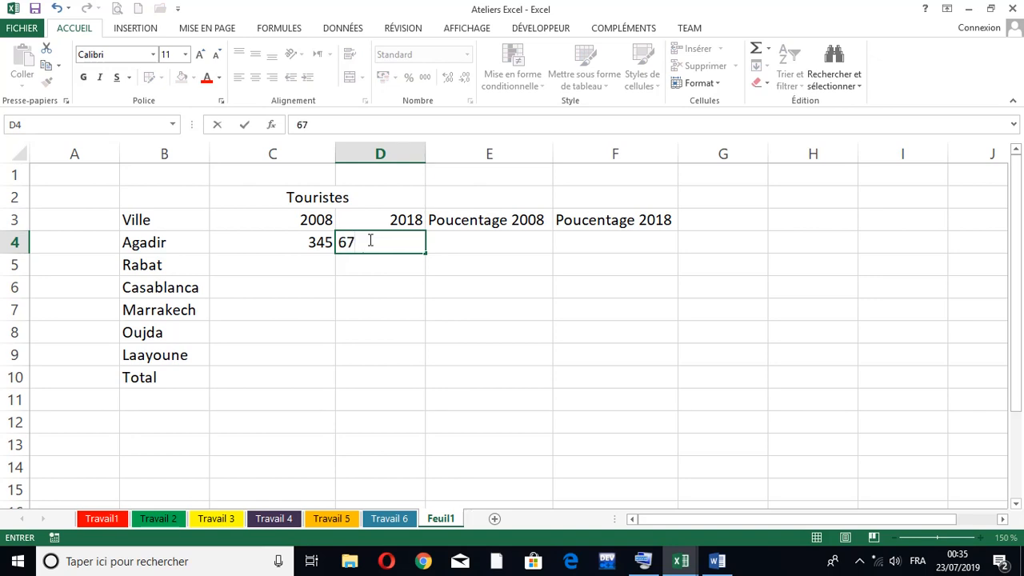
text(7)
Step: Enter Rabat's tourist figures: 236 for 2008 and 421 for 2018
click(299, 266)
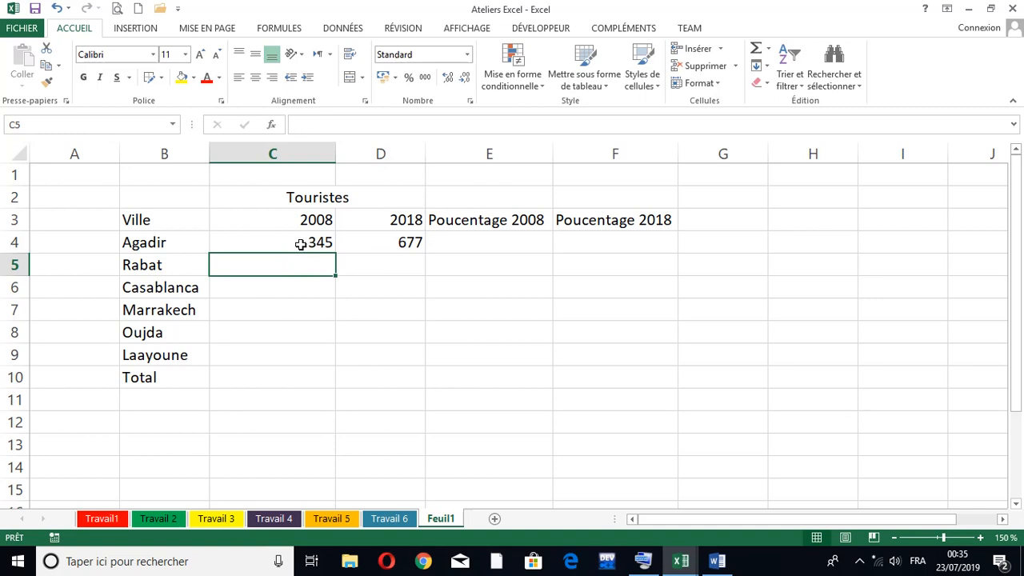
click(269, 259)
double_click(256, 257)
text(2)
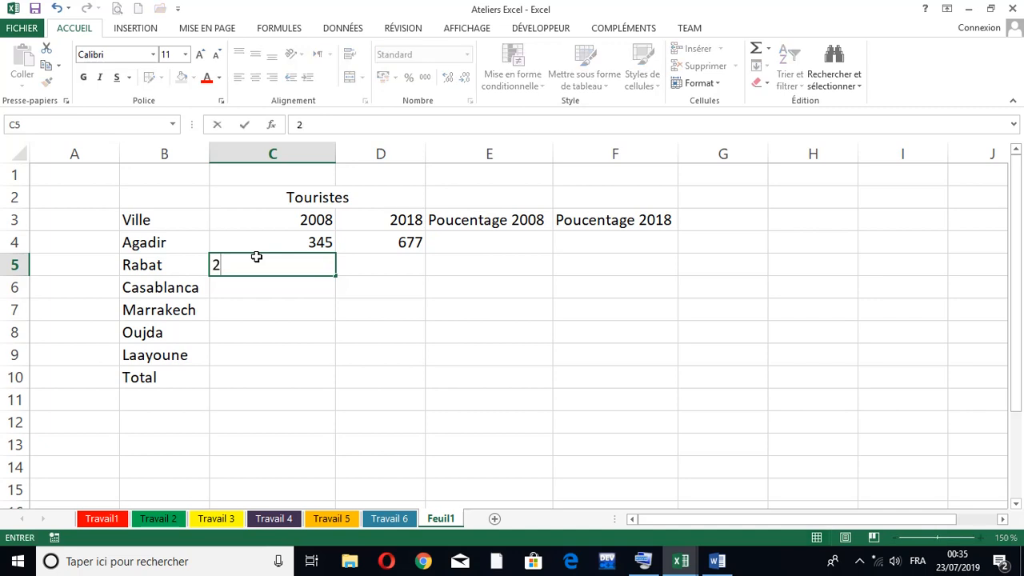
text(36)
click(379, 264)
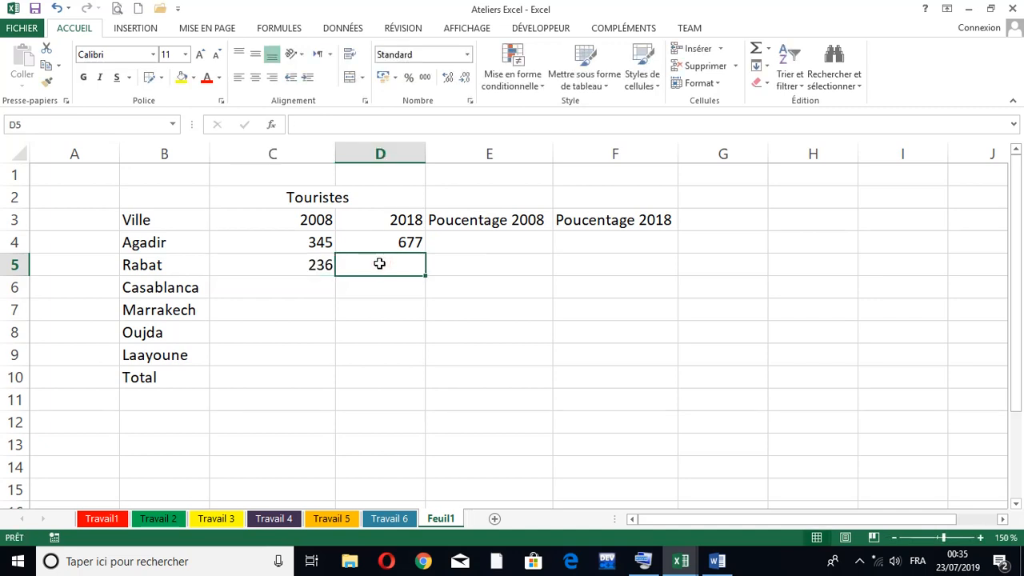
text(4)
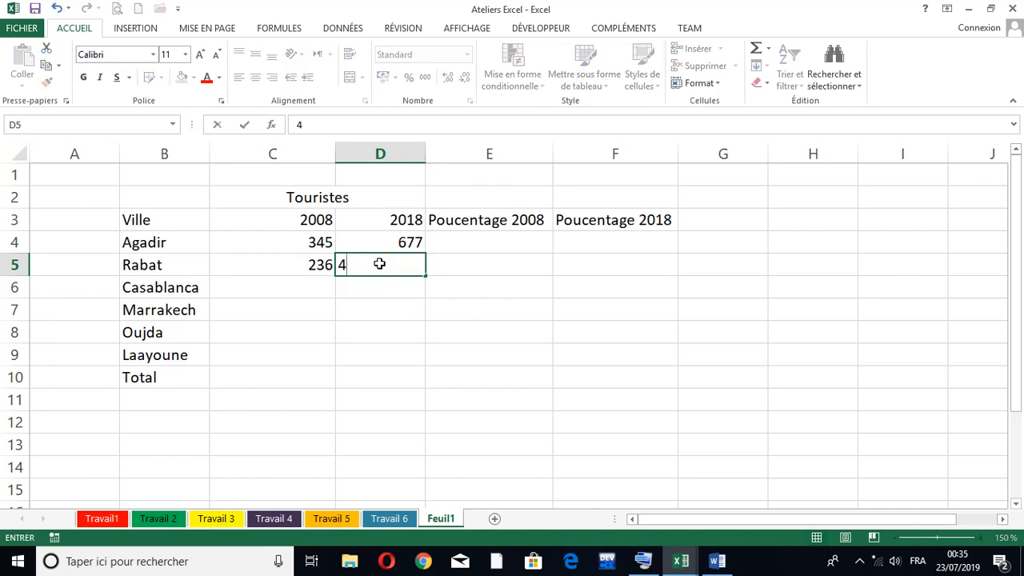
text(21)
click(297, 292)
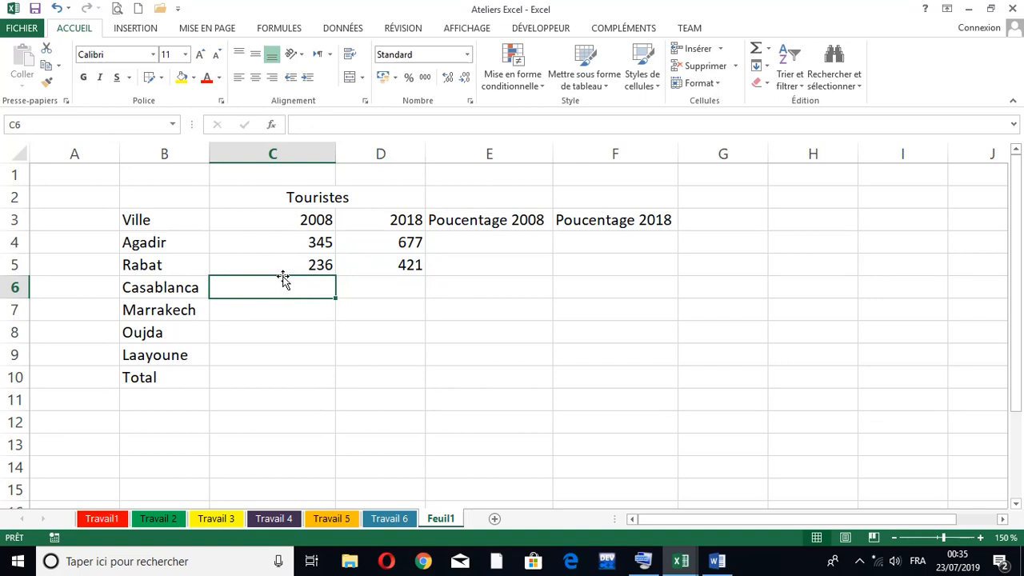
Step: Change Rabat's 2018 tourist figure to 521
double_click(393, 264)
key(Delete)
text(5)
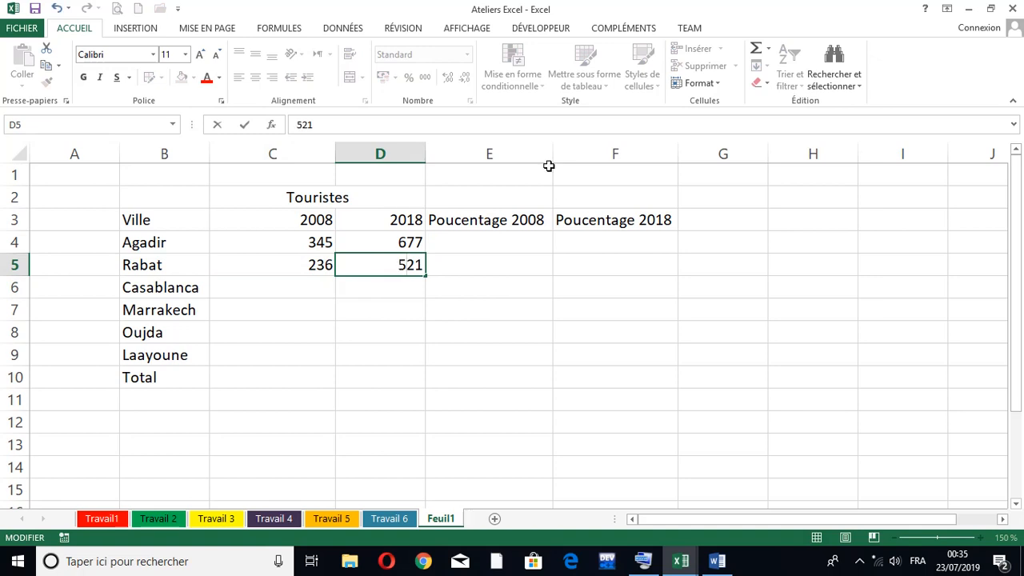
key(Return)
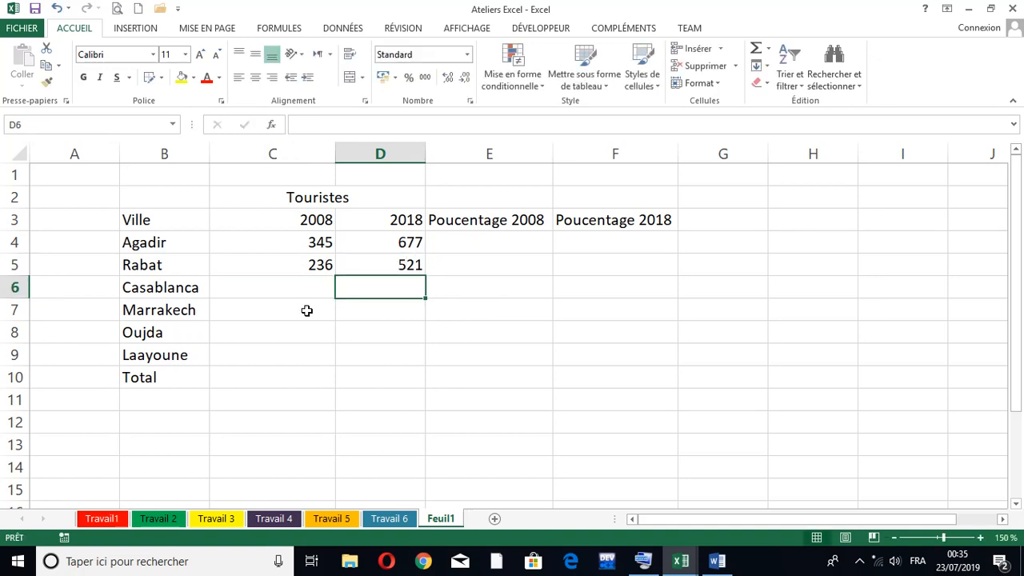
Step: Enter Casablanca's tourist figures: 780 for 2008 and 1019 for 2018
click(329, 288)
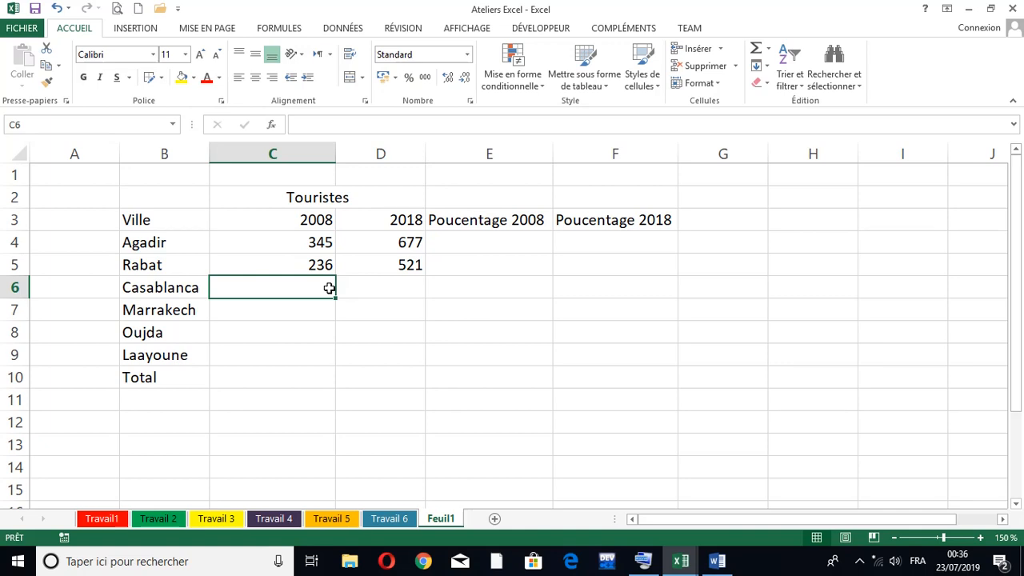
text(780)
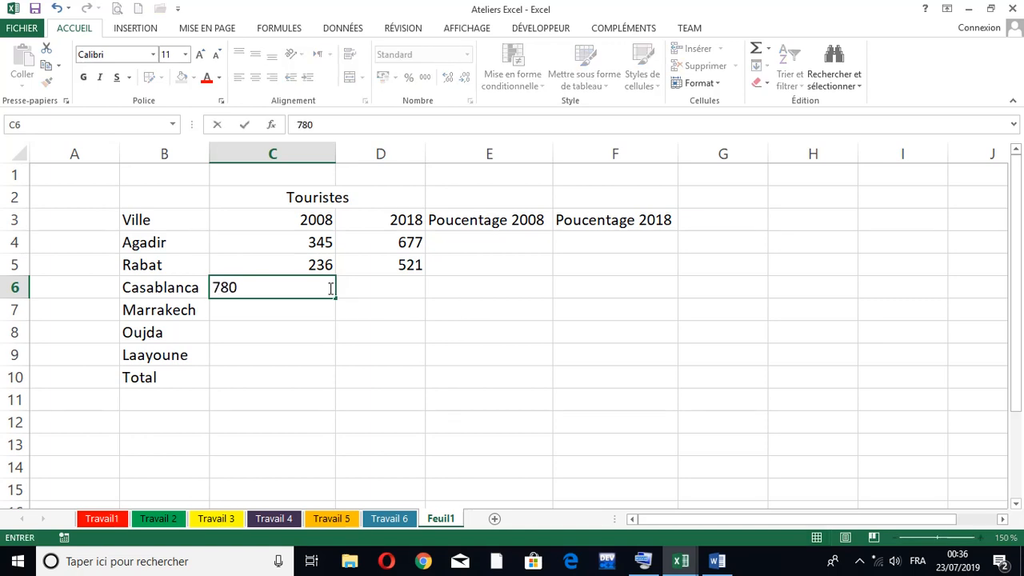
click(379, 288)
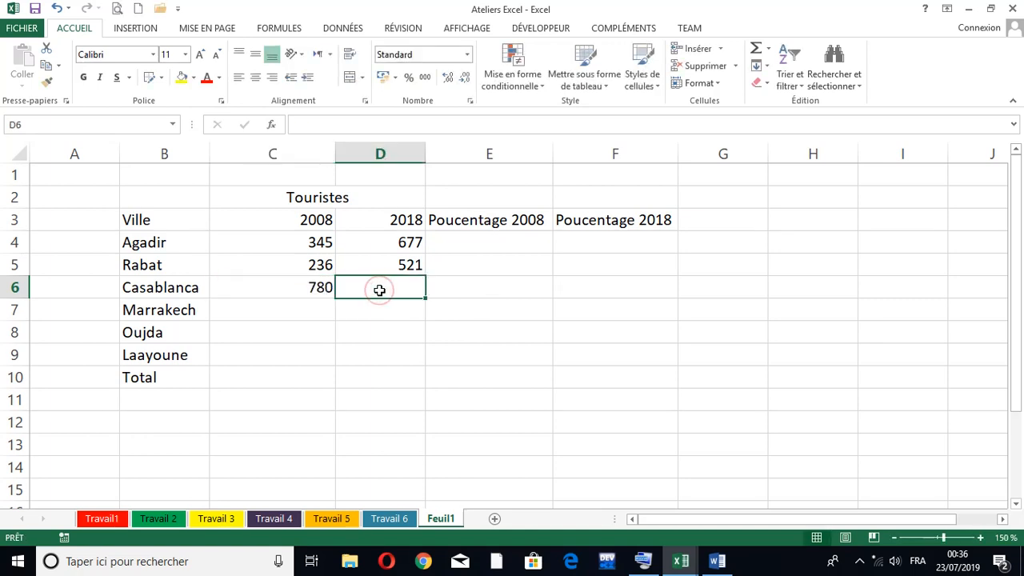
text(1019)
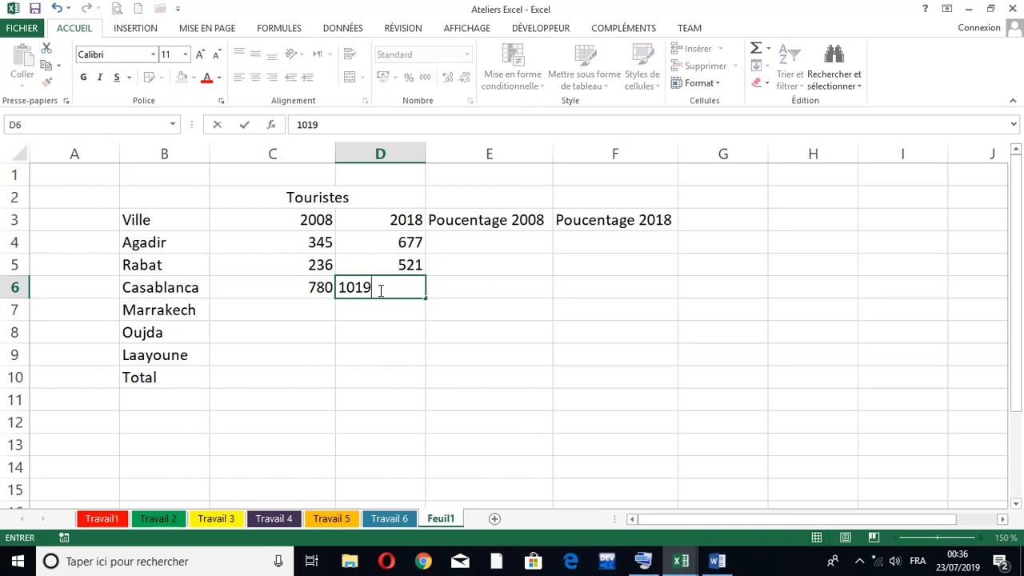
Step: Enter Marrakech's tourist figures: 900 for 2008 and 1250 for 2018
click(262, 308)
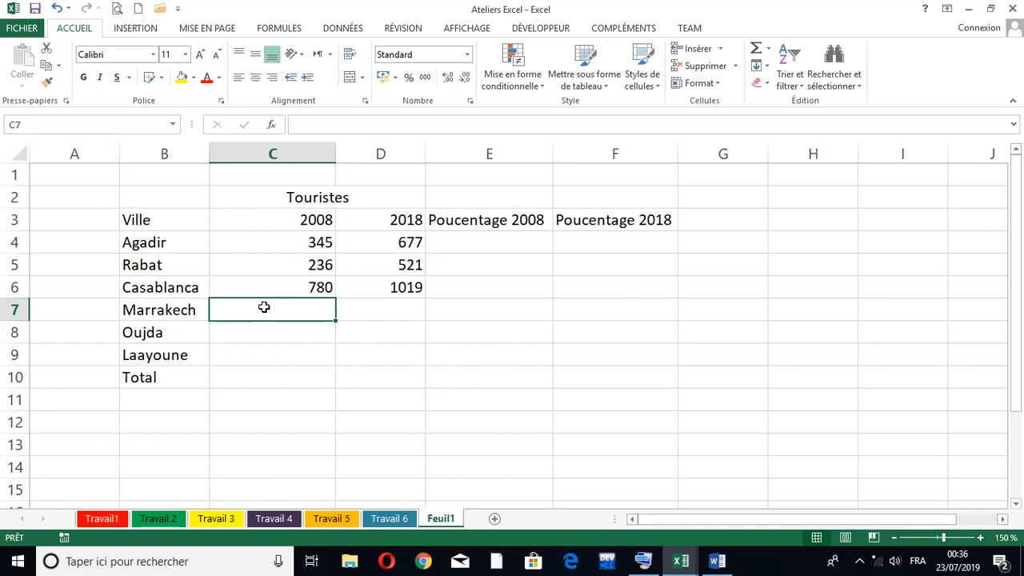
text(900)
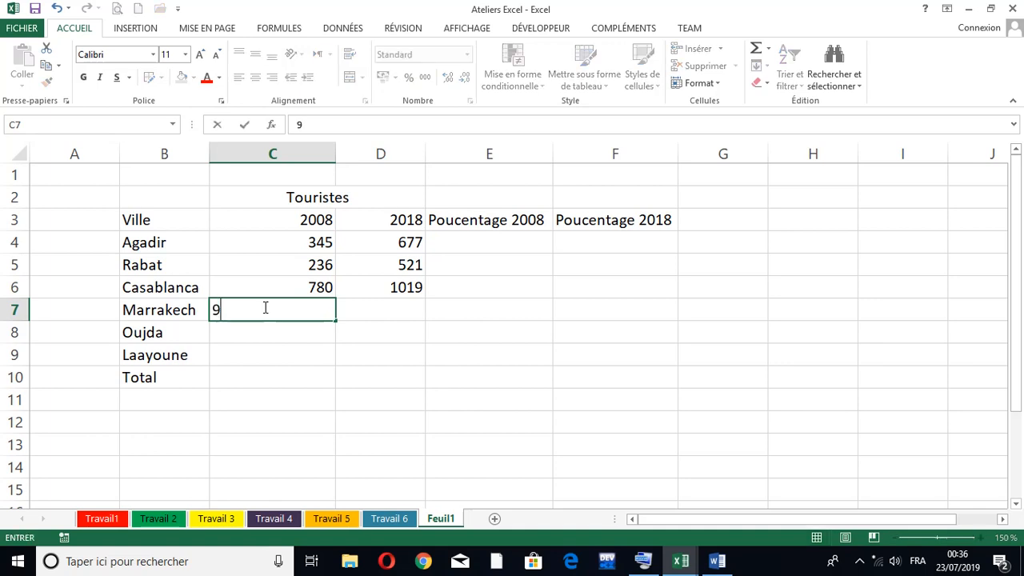
click(355, 309)
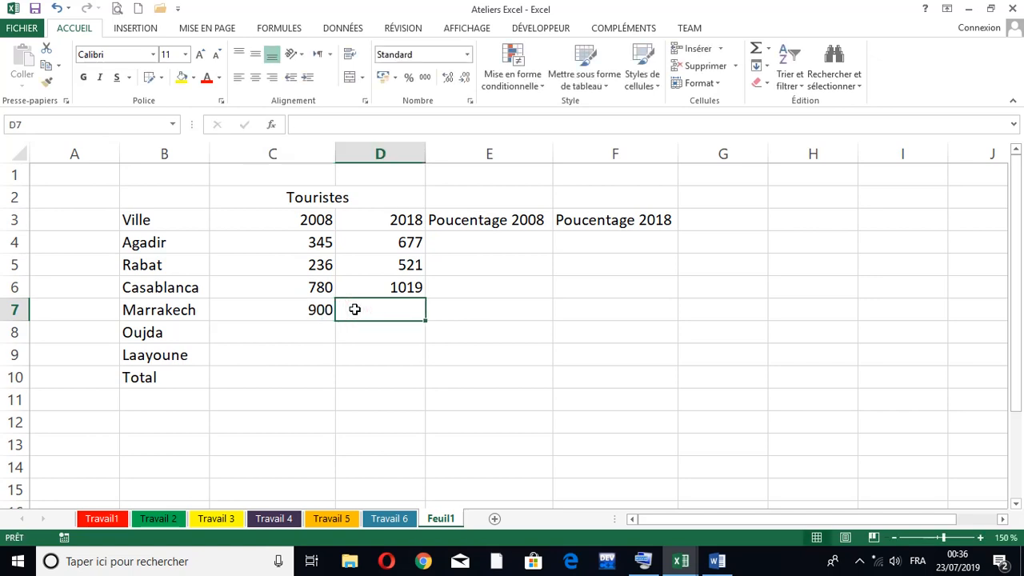
text(9)
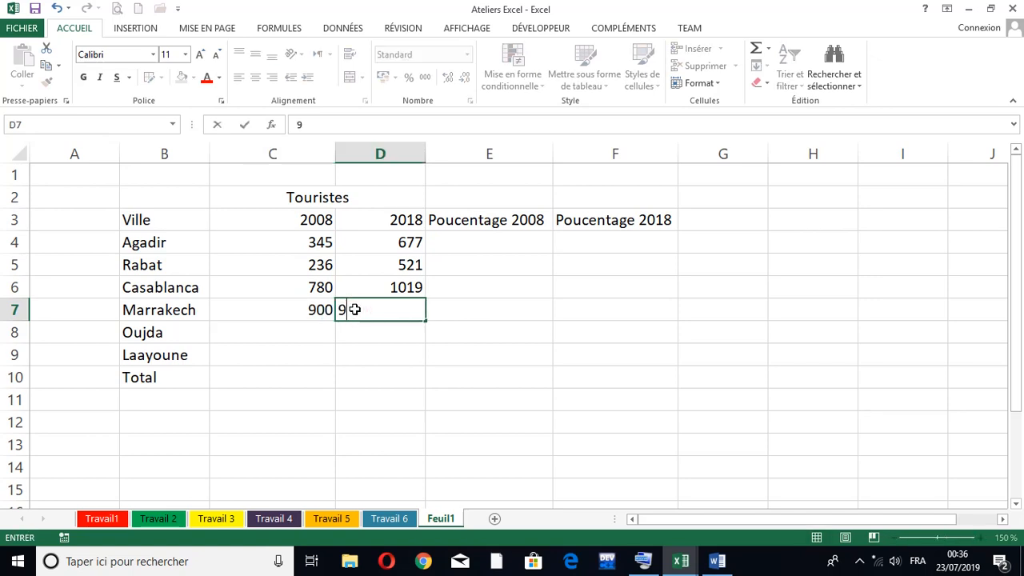
key(BackSpace)
text(1250)
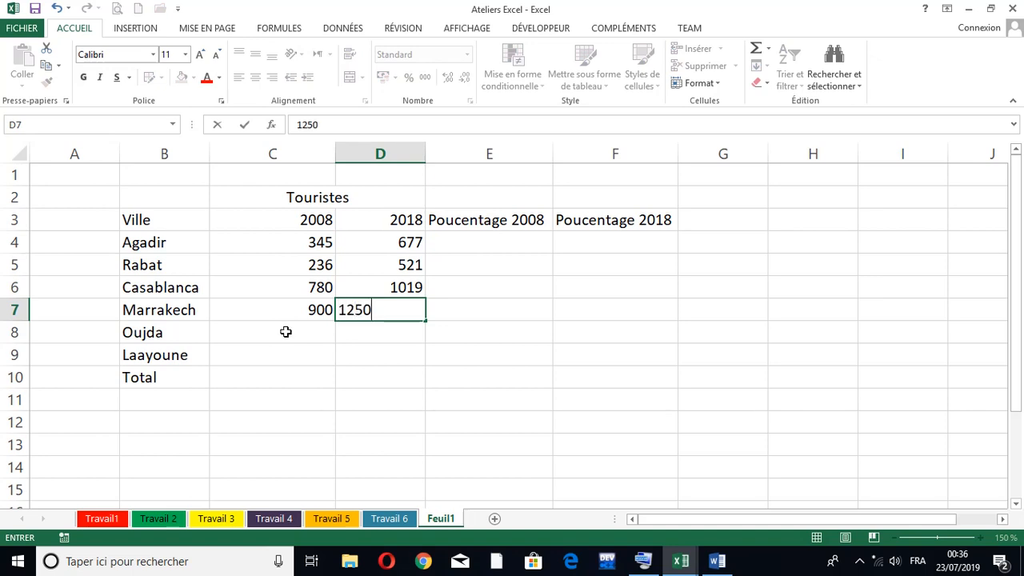
Step: Enter Oujda's tourist figures: 156 for 2008 and 598 for 2018
click(285, 331)
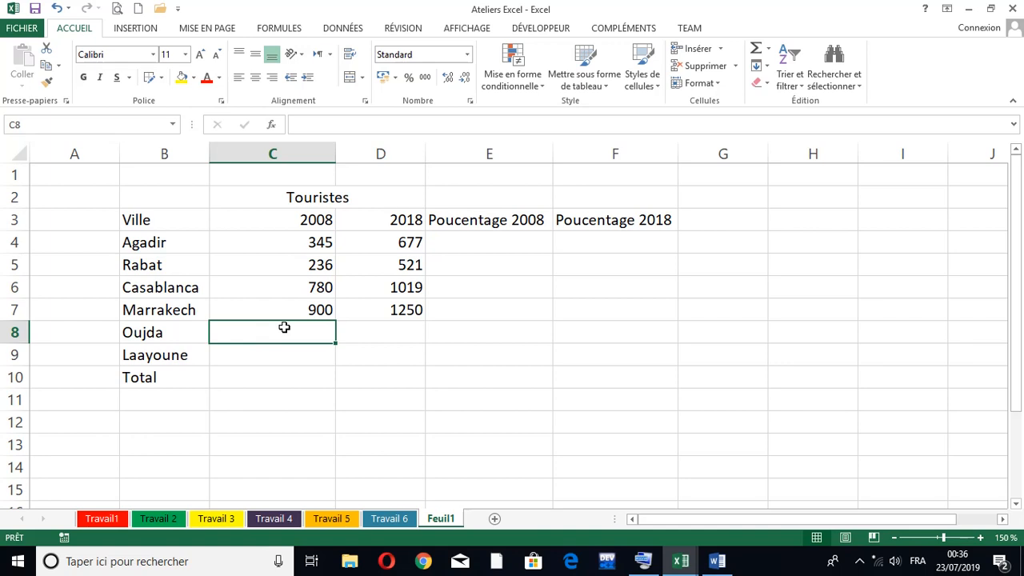
text(156)
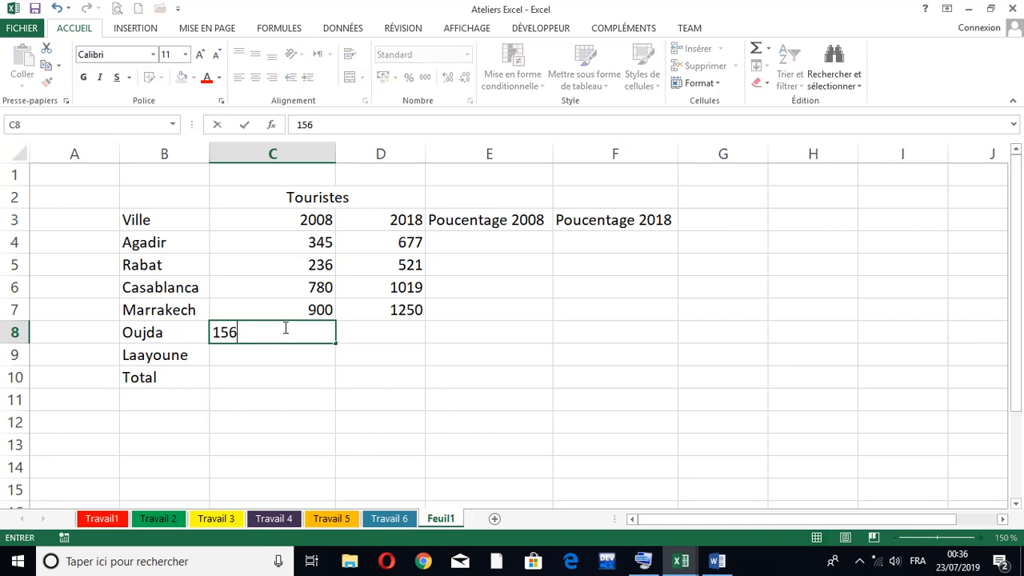
click(388, 332)
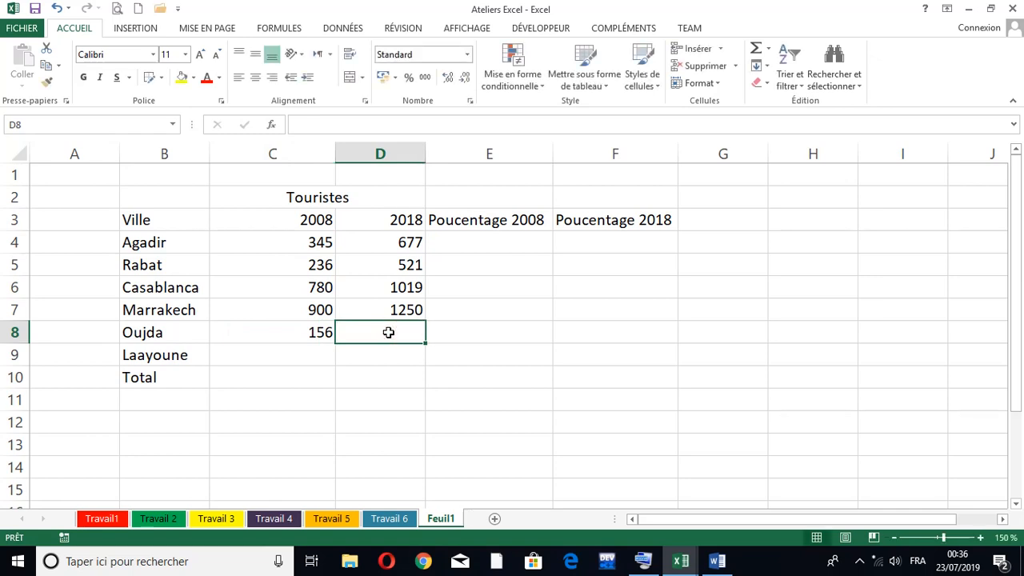
text(598)
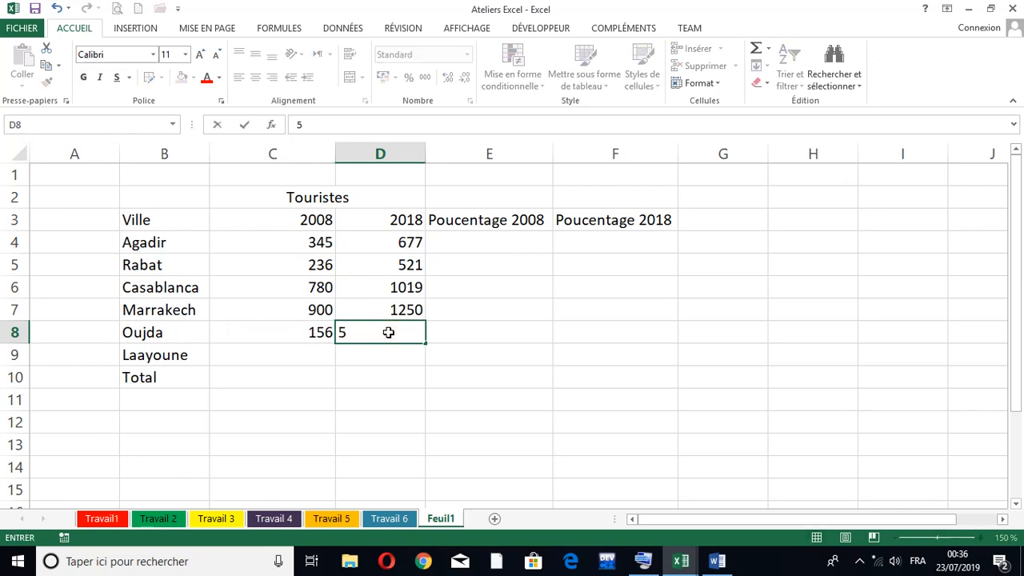
Step: Enter Laayoune's tourist figures: 344 for 2008 and 856 for 2018
click(272, 355)
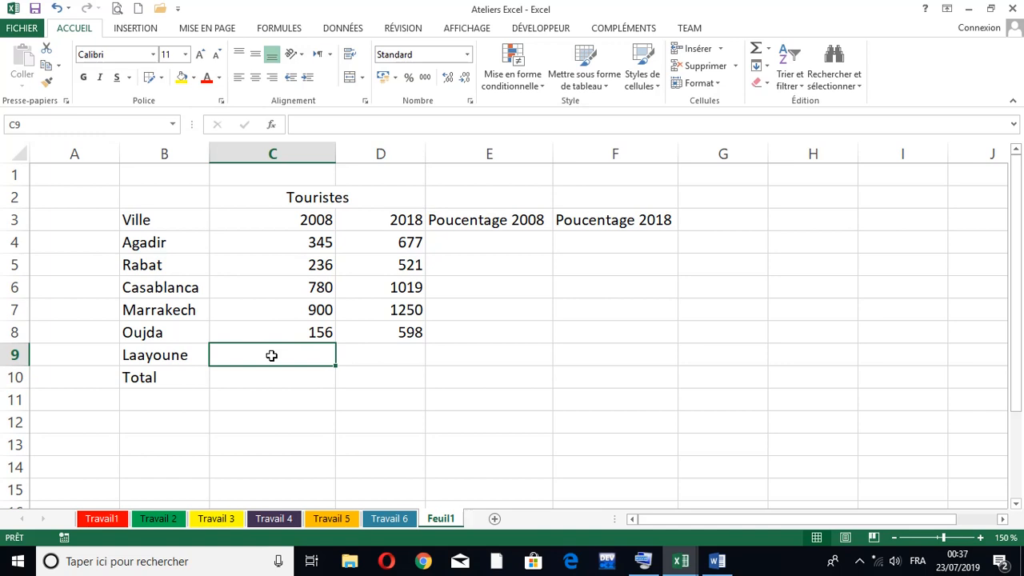
text(344)
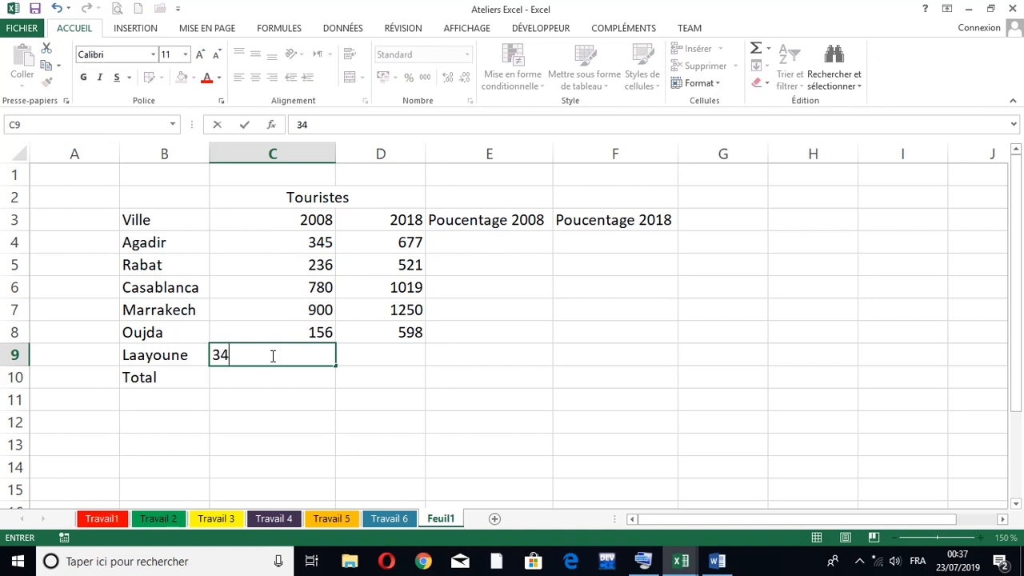
click(373, 356)
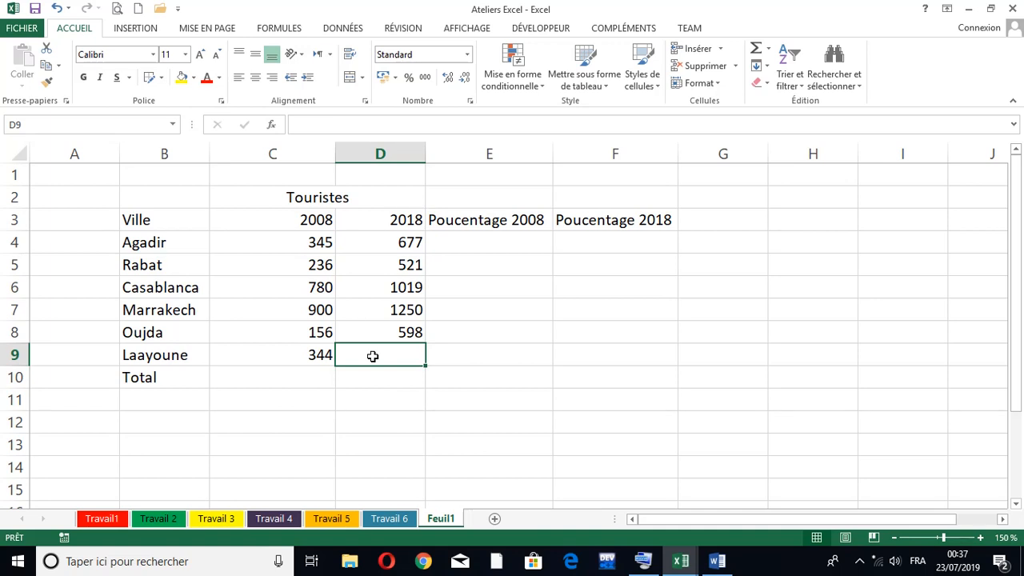
text(856)
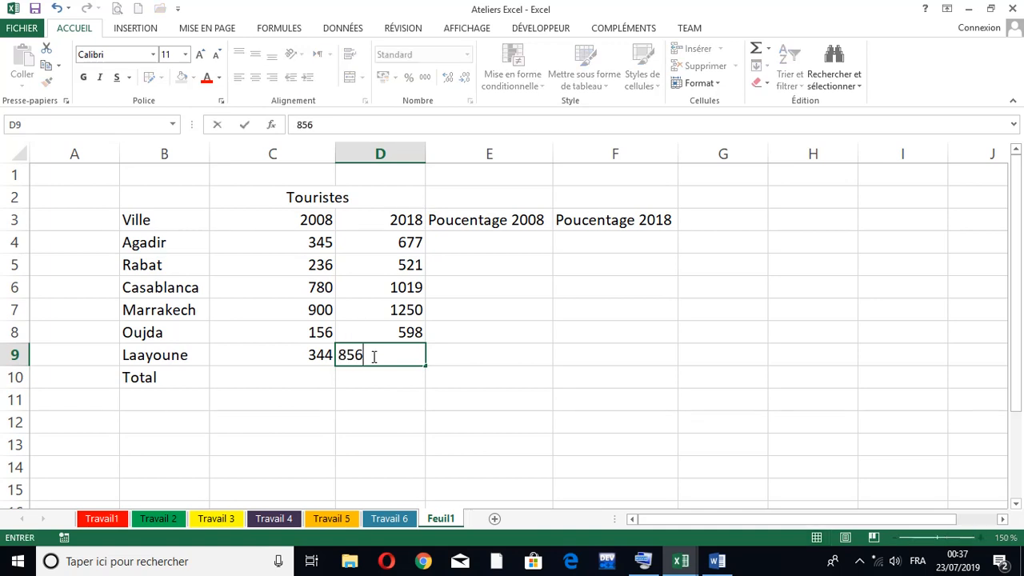
key(Return)
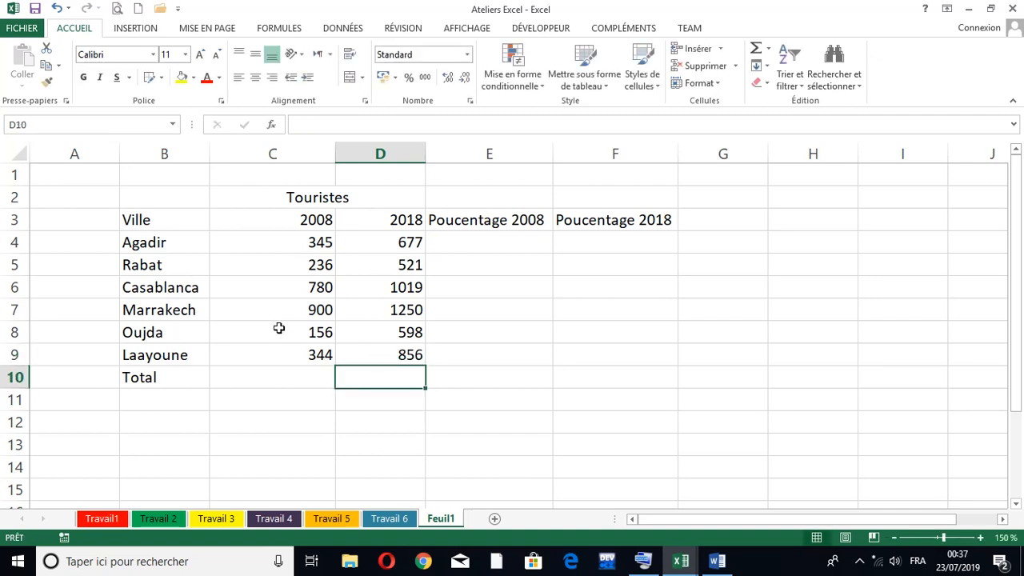
Step: Draw grid borders over the whole table B3:F10 and around the "Touristes" header above it
click(289, 377)
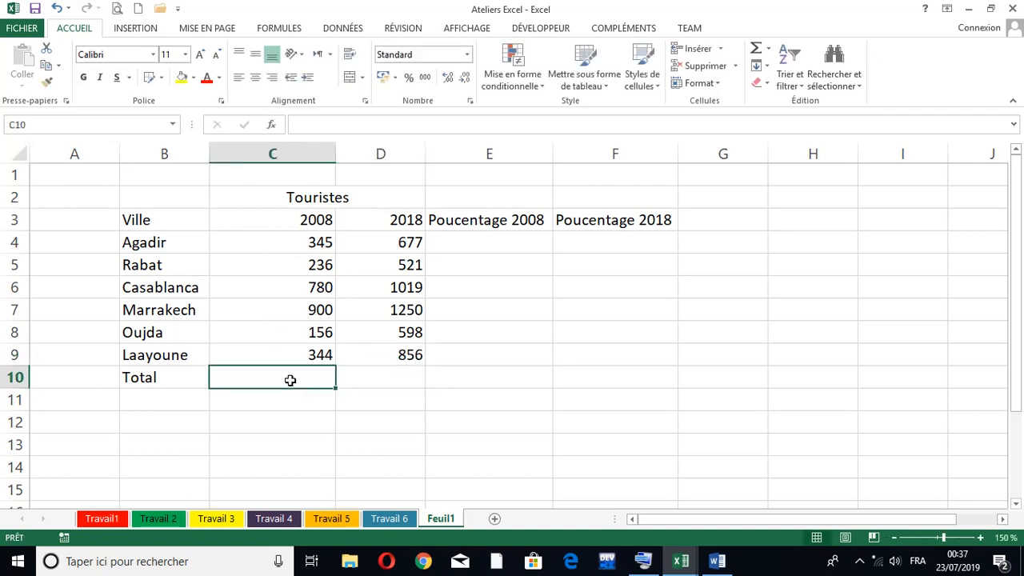
click(269, 218)
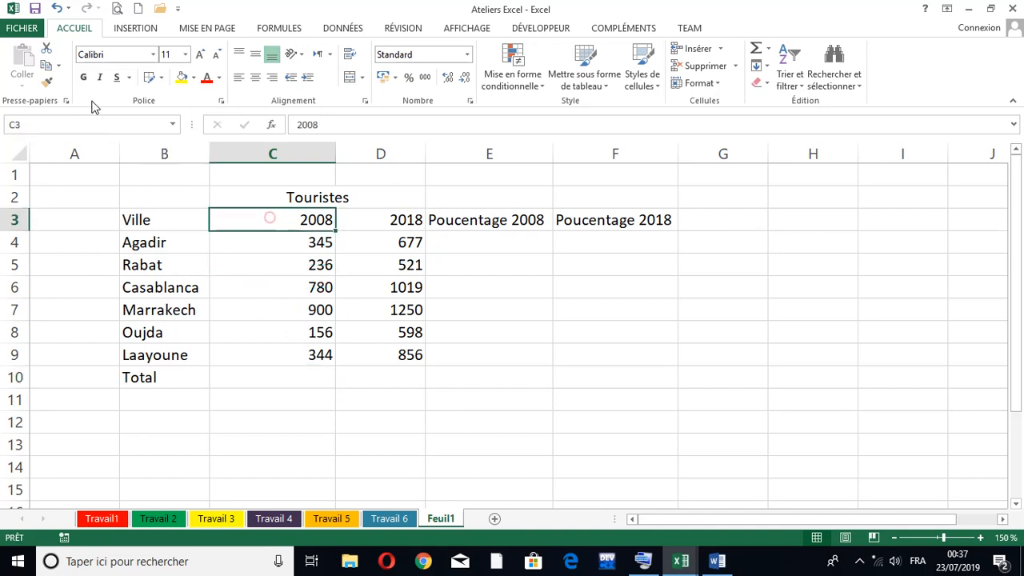
click(161, 77)
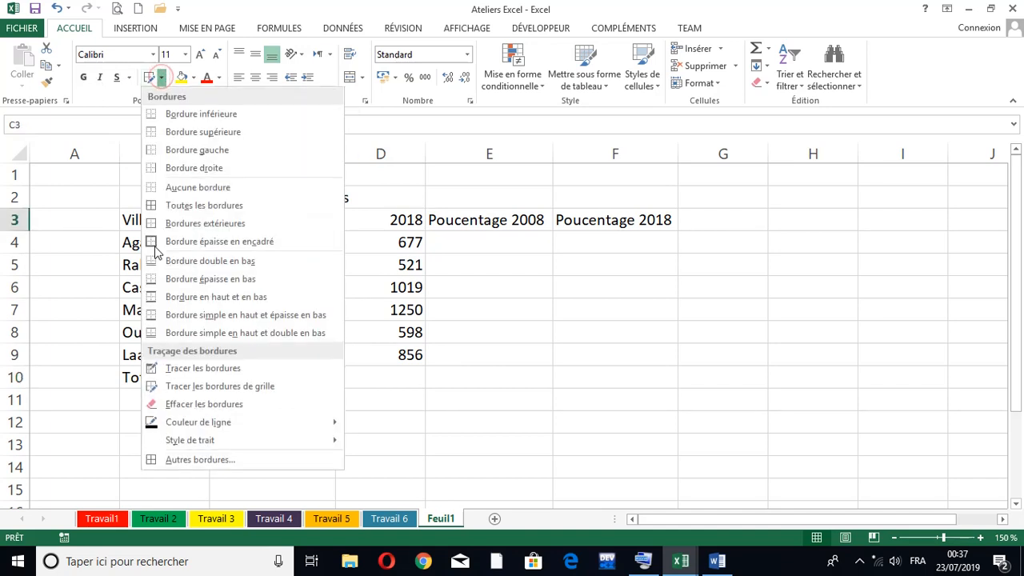
click(190, 386)
mouse_move(297, 216)
mouse_down()
mouse_move(391, 233)
mouse_move(593, 353)
mouse_up()
mouse_move(171, 215)
mouse_down()
mouse_move(185, 362)
mouse_move(608, 373)
mouse_up()
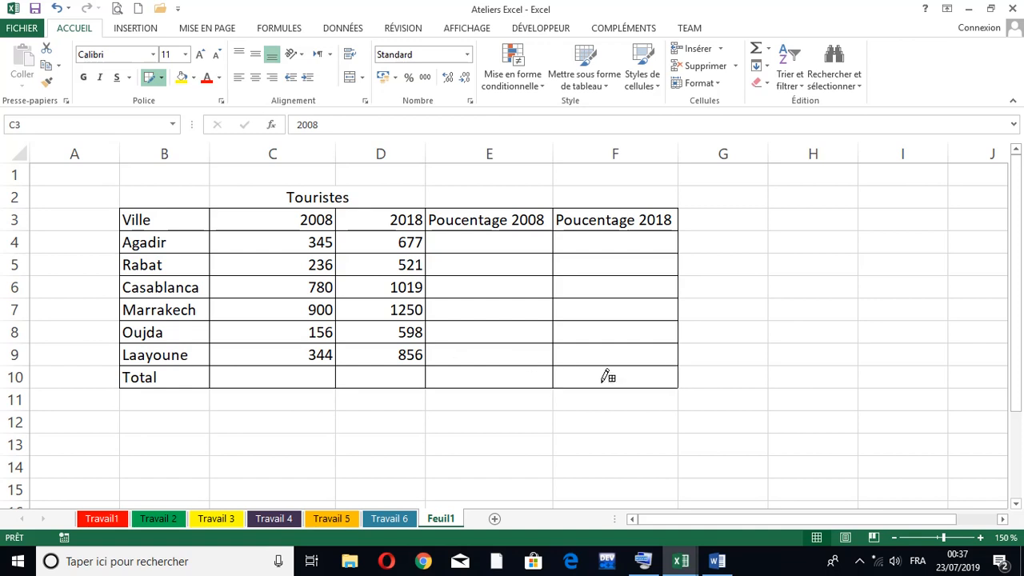
click(316, 187)
click(150, 79)
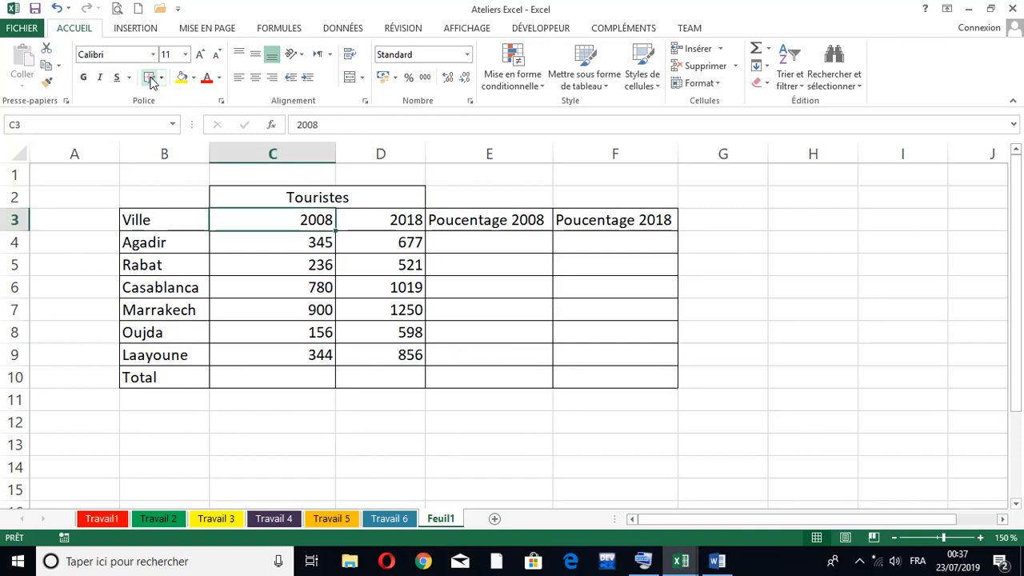
Step: Merge and centre the "Touristes" header across C2:F2 and draw a border around it
drag(277, 194, 613, 205)
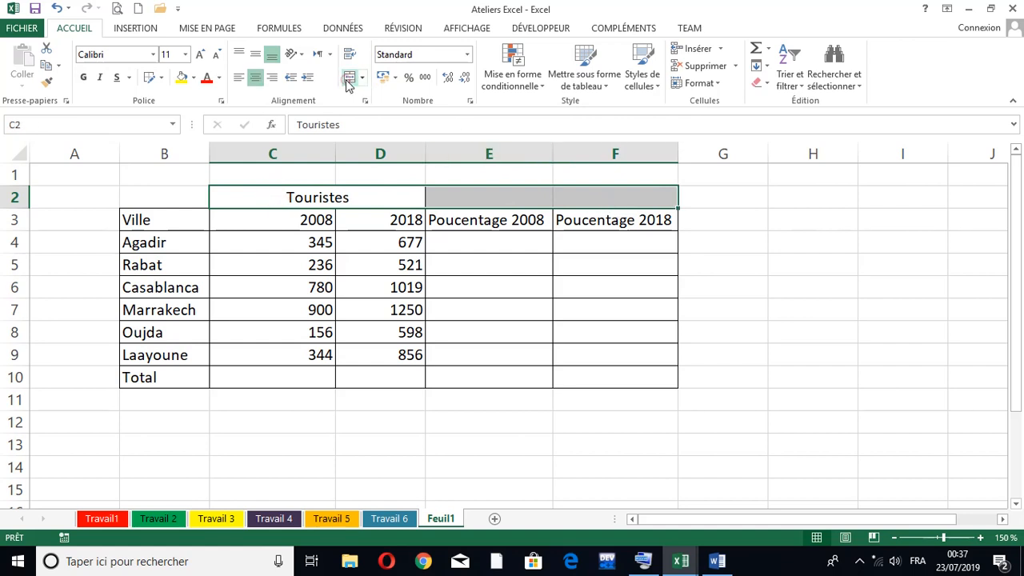
click(347, 83)
click(348, 83)
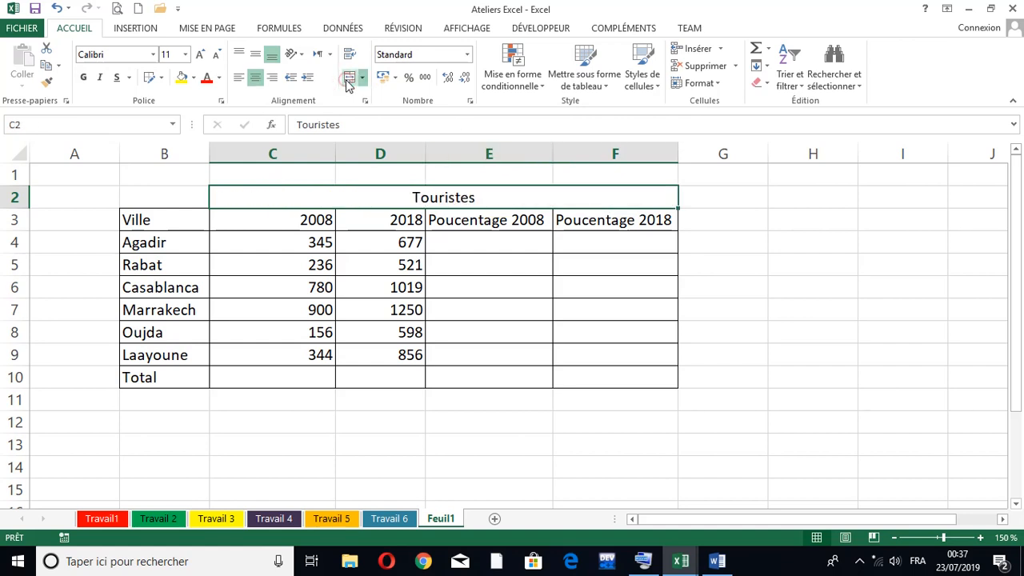
click(416, 256)
click(327, 192)
click(149, 77)
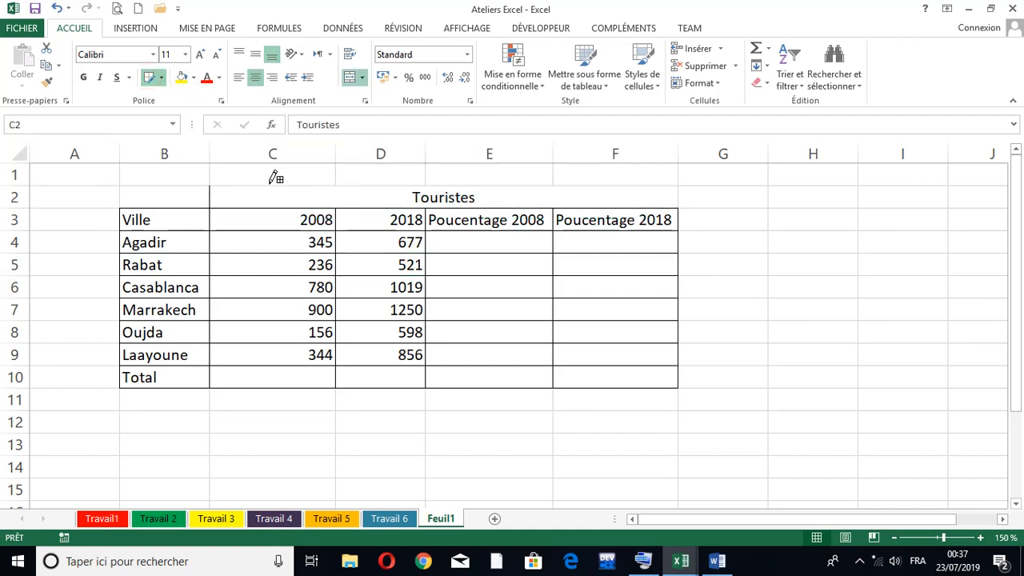
click(272, 187)
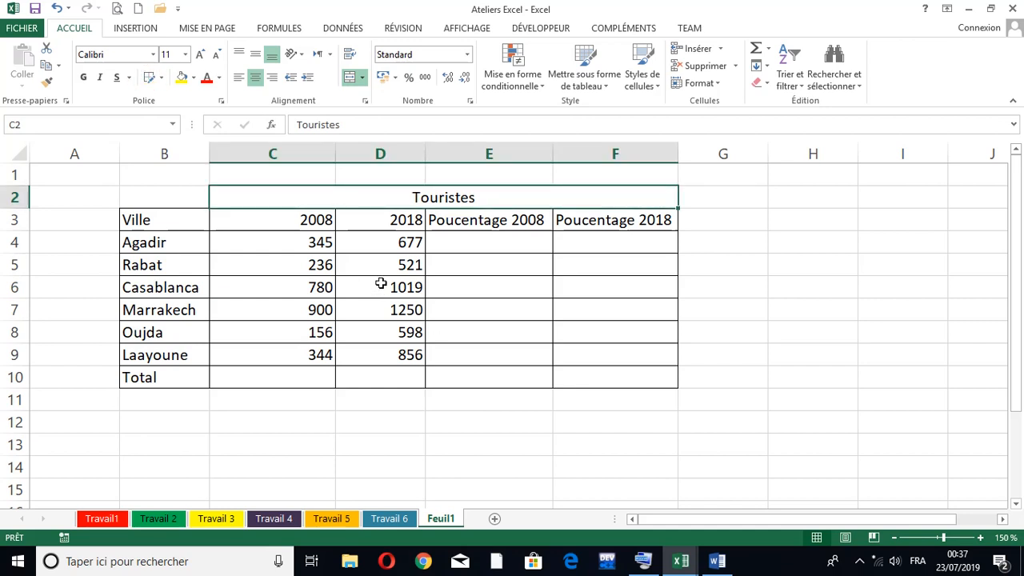
click(484, 239)
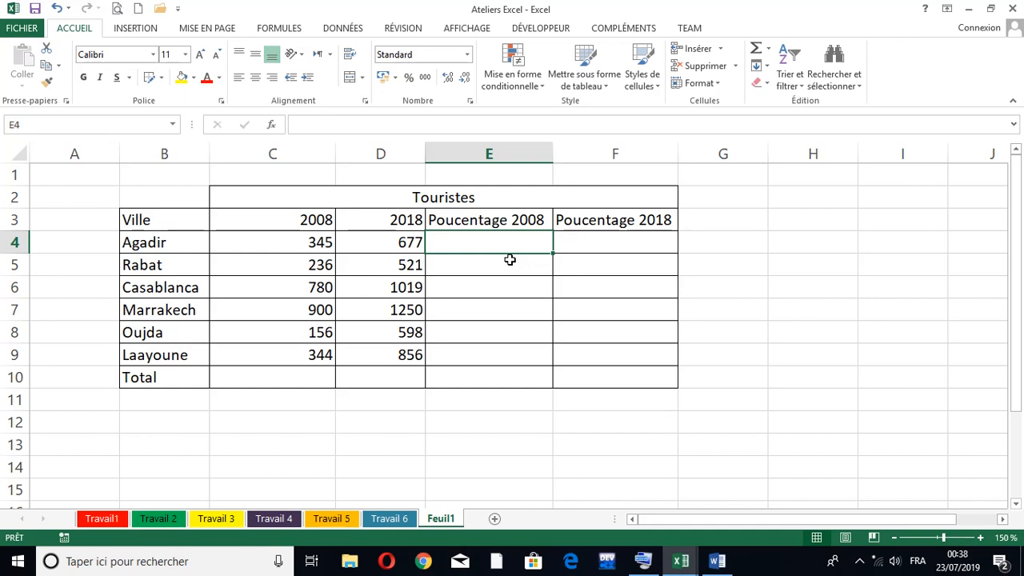
Step: Start a SOMME formula in C10 for the 2008 total
click(230, 376)
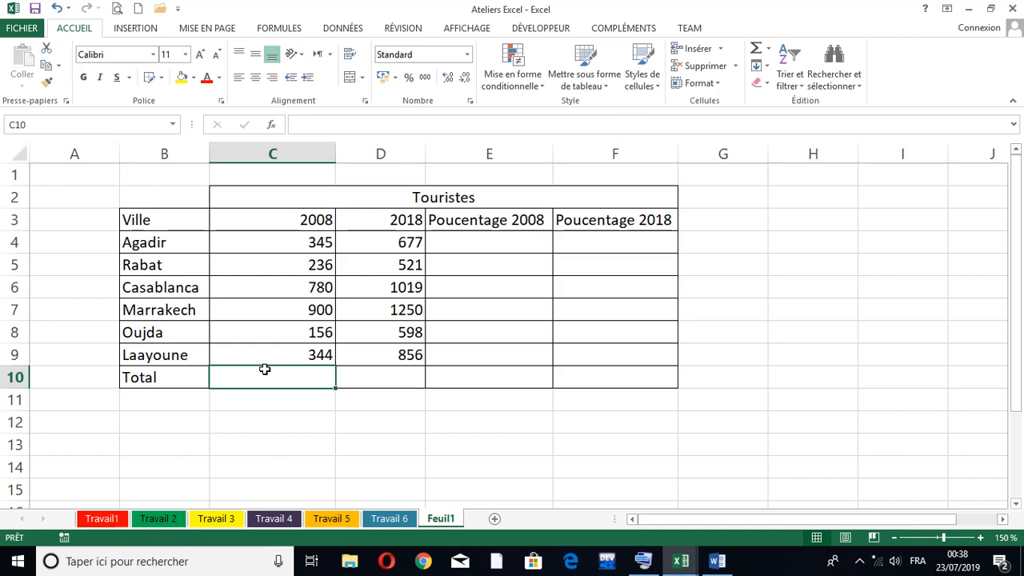
text(=so)
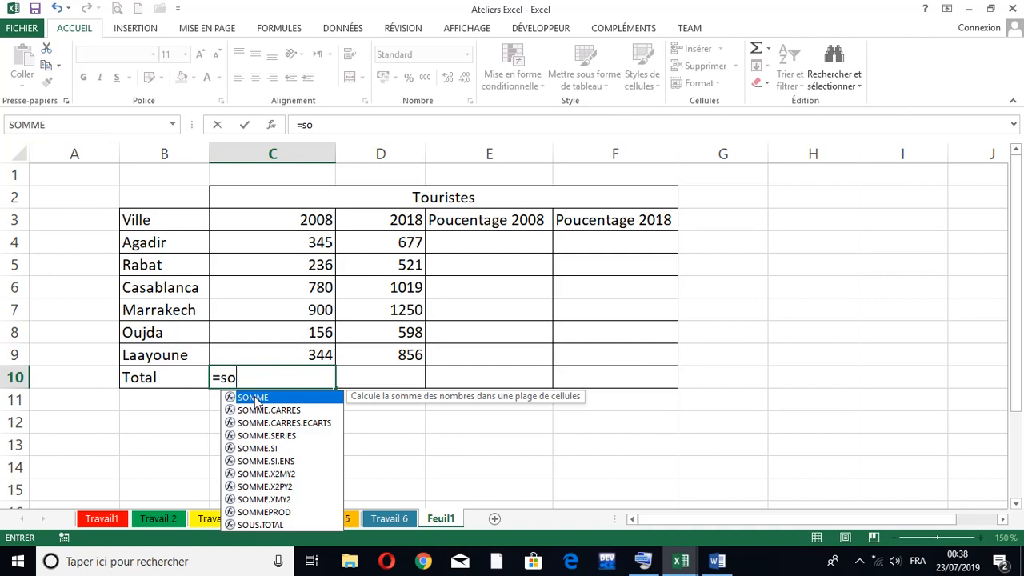
double_click(253, 398)
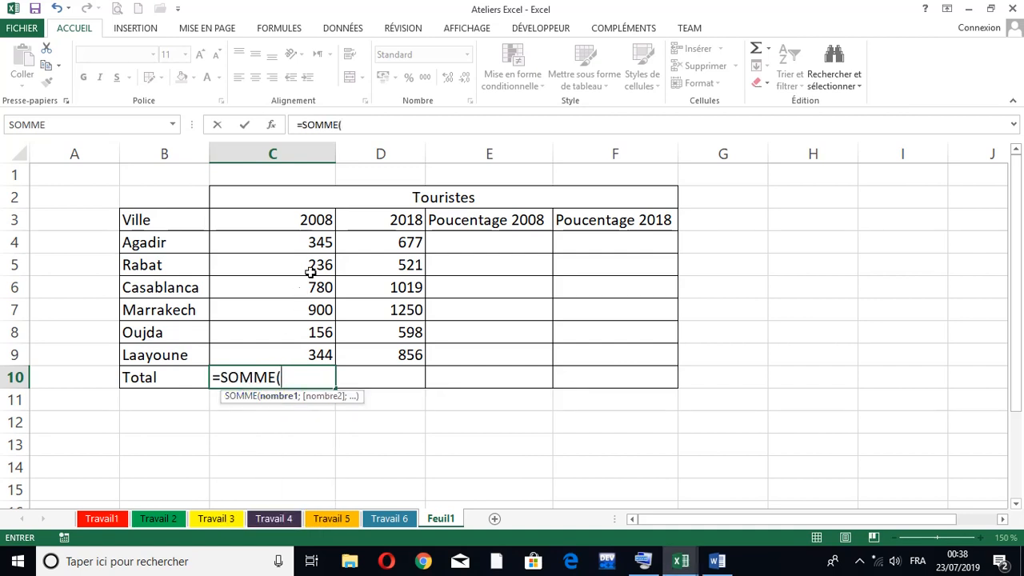
click(314, 242)
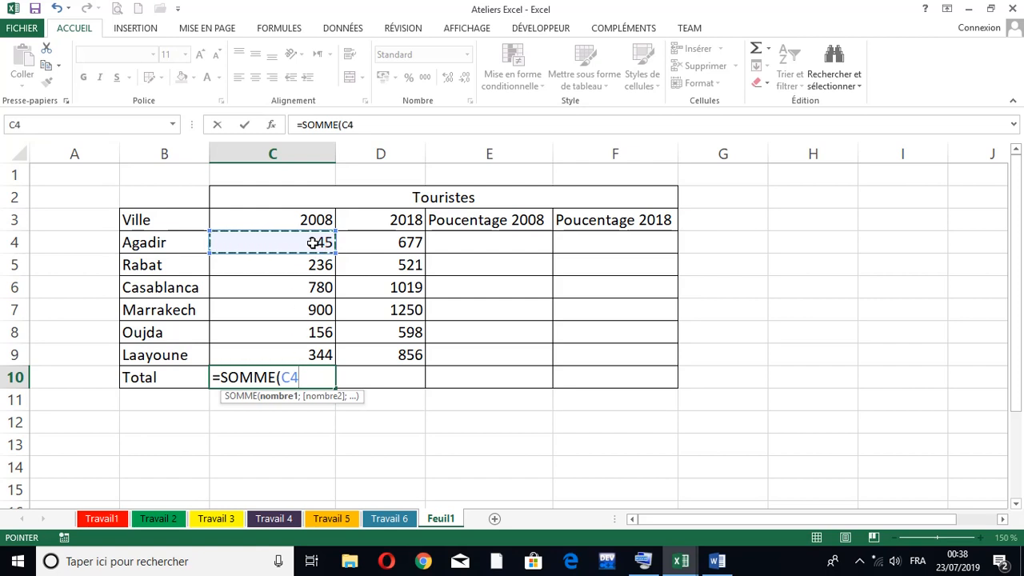
text(,)
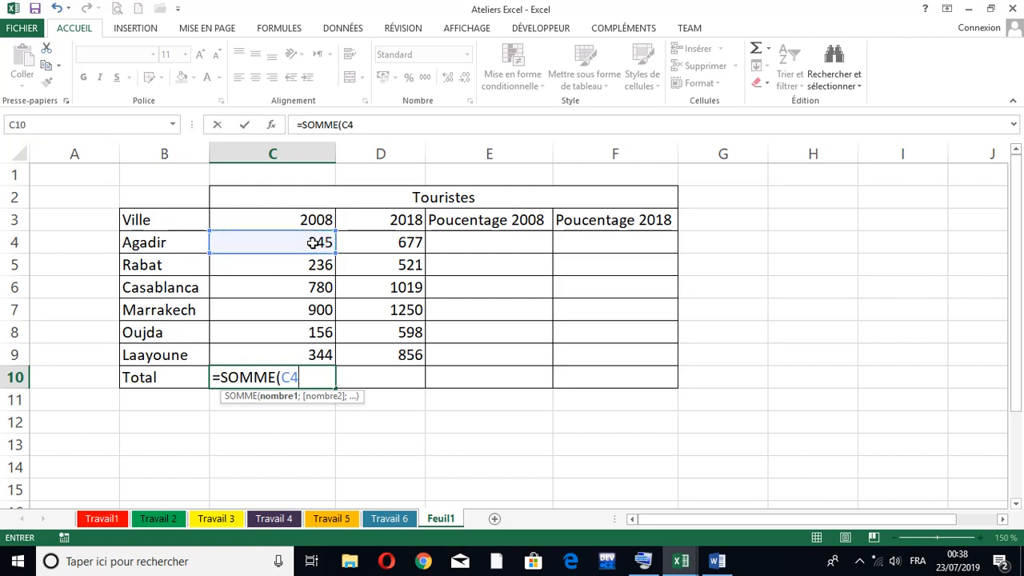
text(;)
click(318, 270)
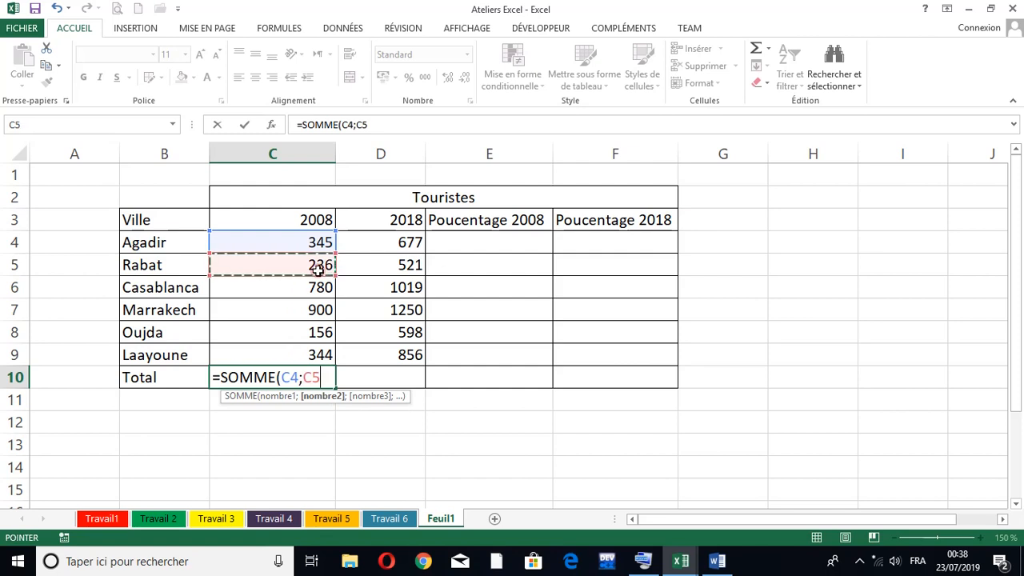
text(;)
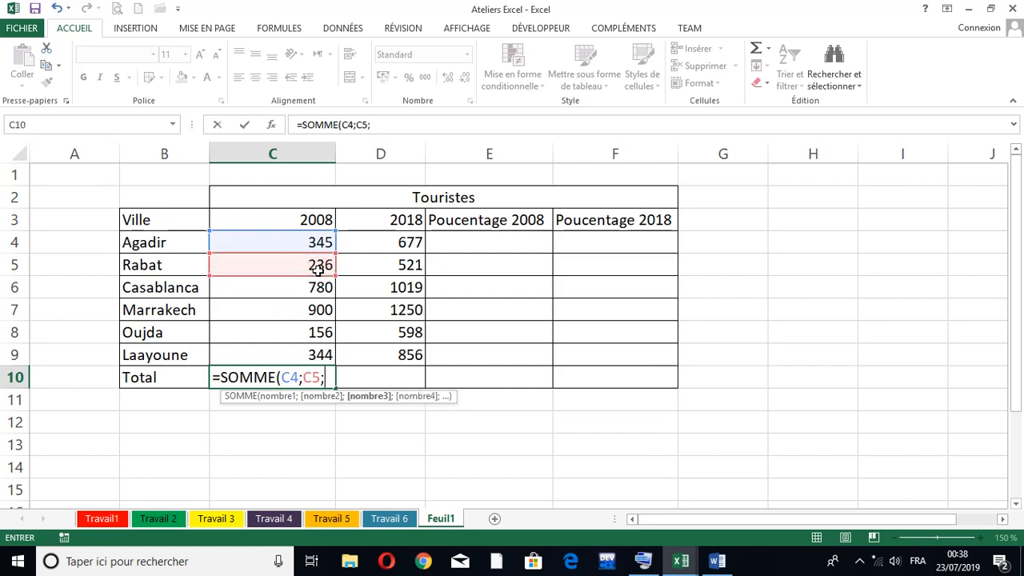
click(318, 286)
text(;)
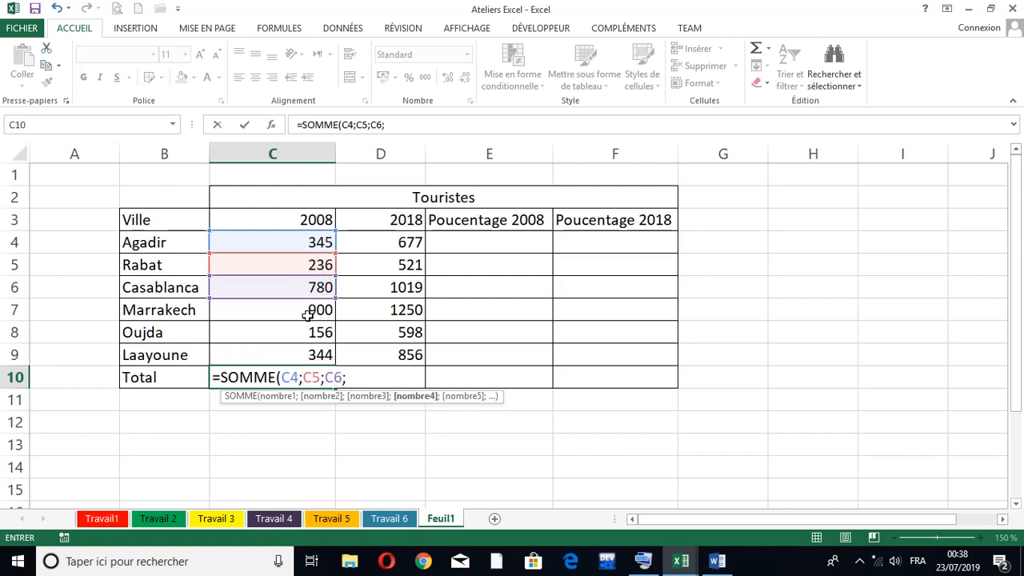
click(306, 311)
text(;)
click(307, 332)
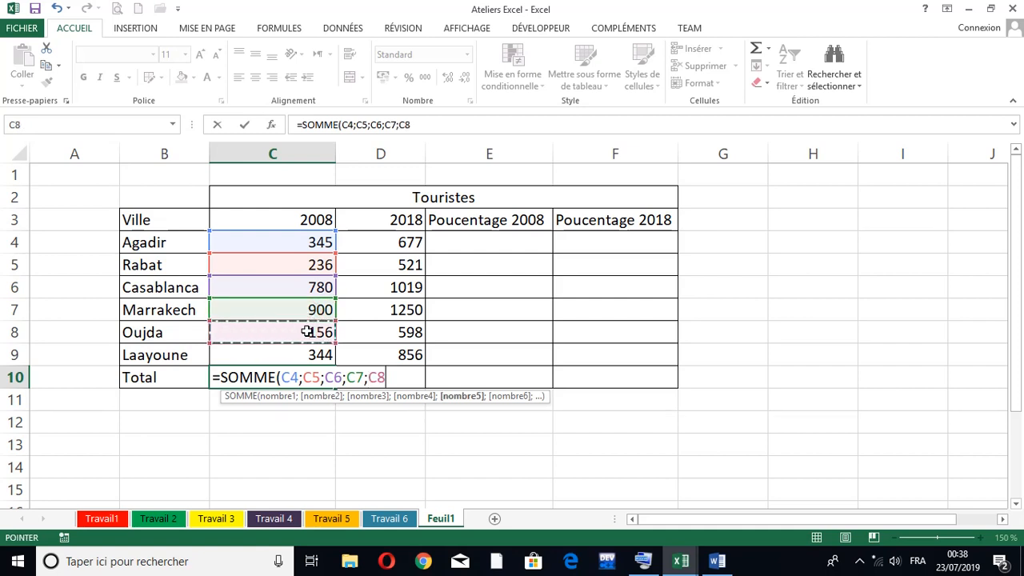
key(BackSpace)
key(BackSpace)
key(BackSpace)
key(BackSpace)
key(BackSpace)
key(BackSpace)
key(BackSpace)
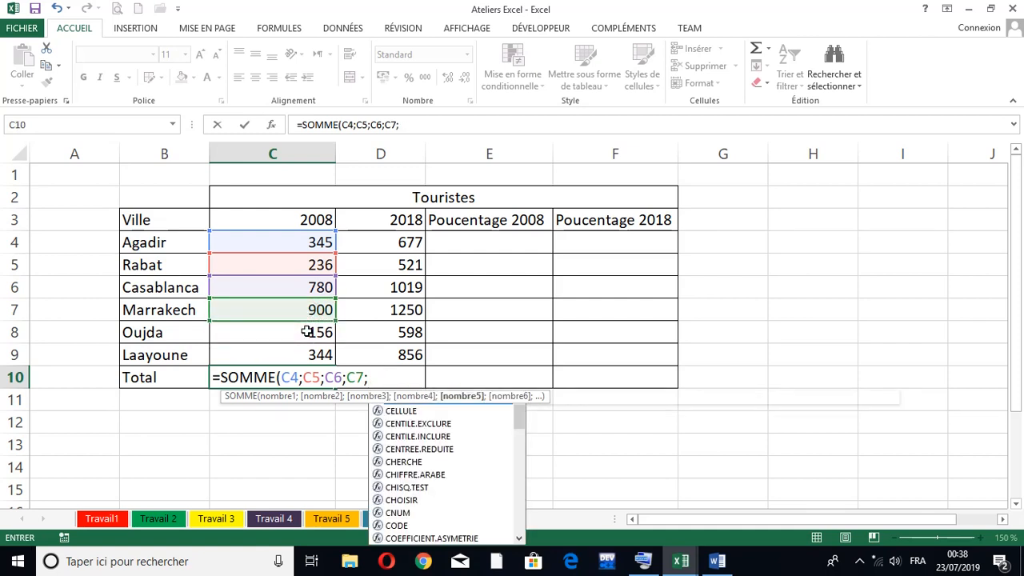
key(BackSpace)
key(BackSpace)
key(BackSpace)
key(BackSpace)
key(BackSpace)
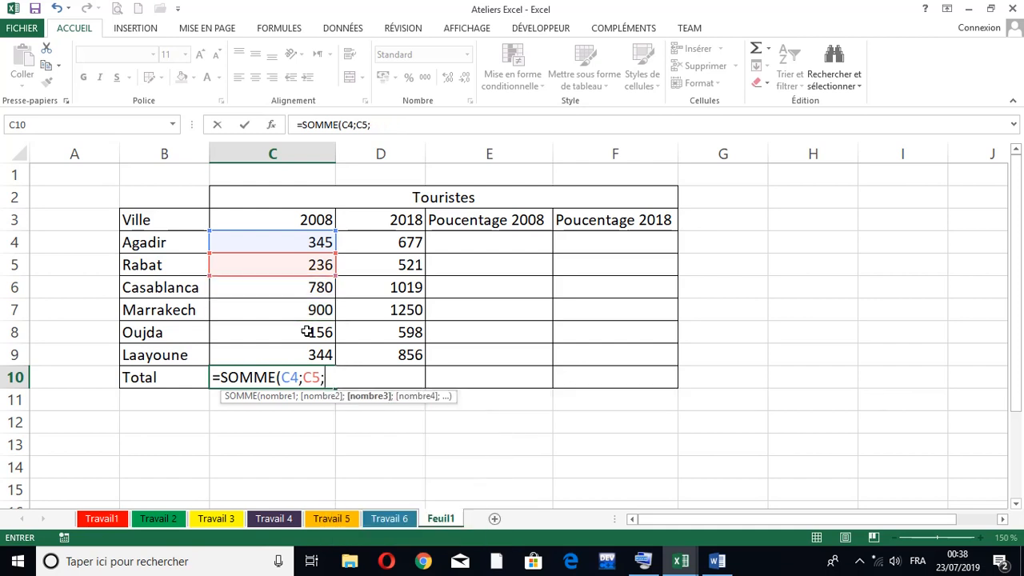
key(BackSpace)
key(BackSpace)
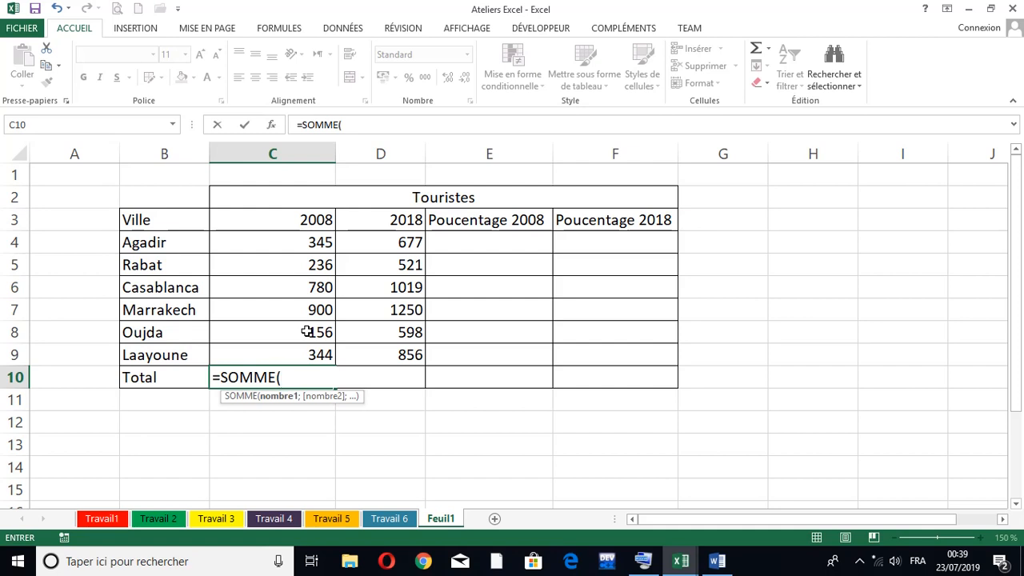
Step: Complete the 2008 total formula in C10 with the range of all cities, as =SOMME(C4:C9)
click(318, 246)
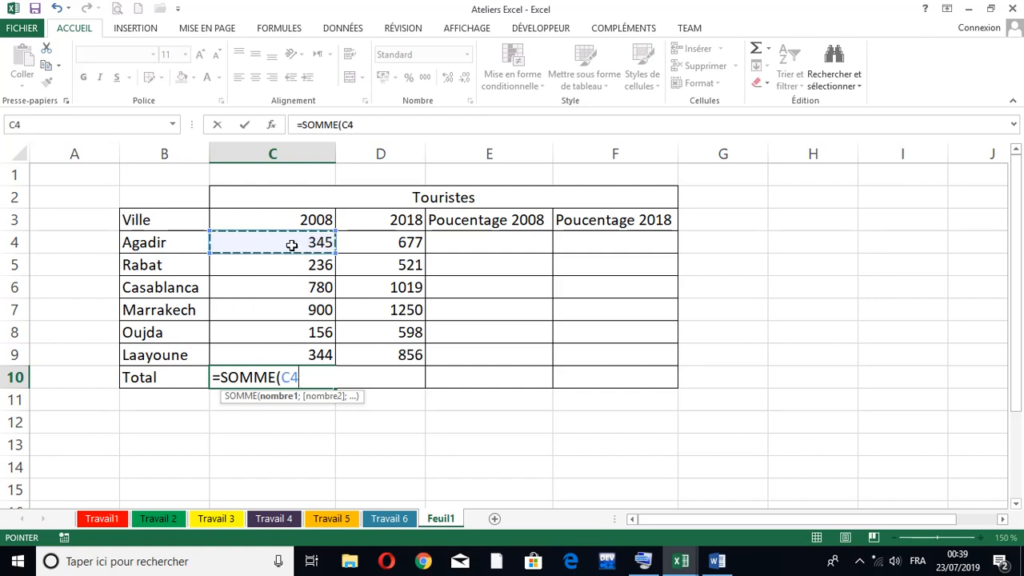
key(F8)
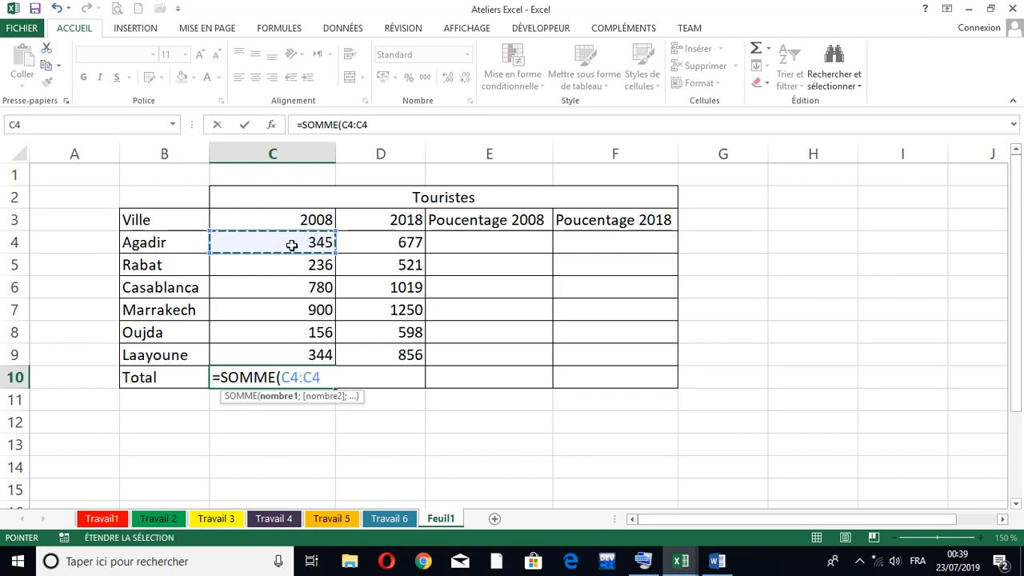
key(F8)
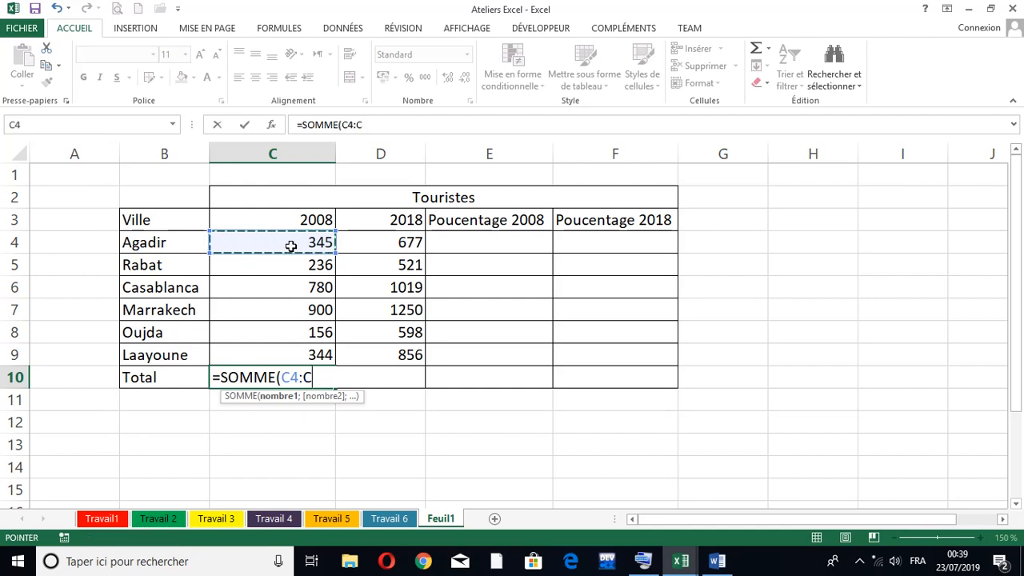
key(BackSpace)
key(BackSpace)
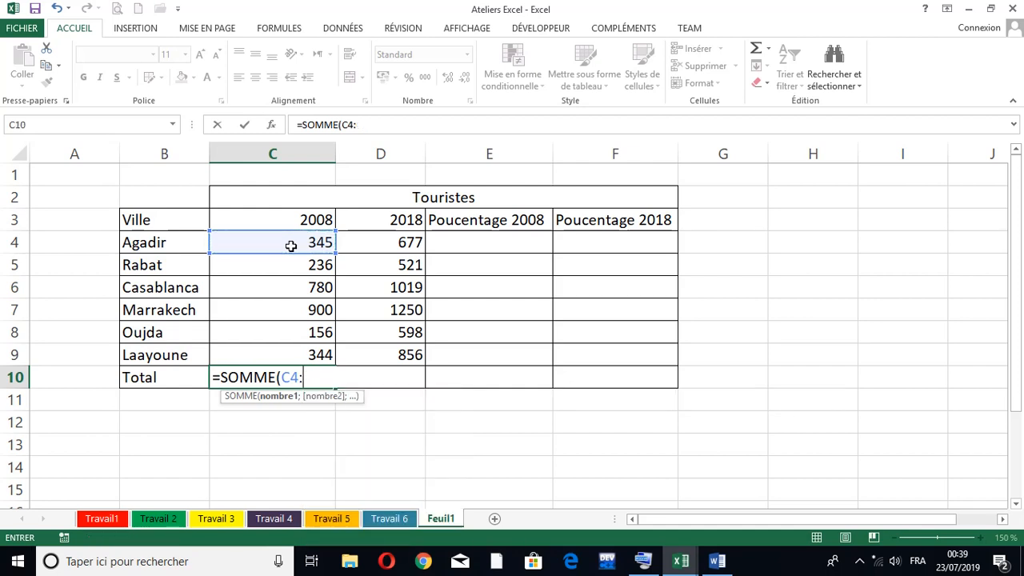
click(290, 358)
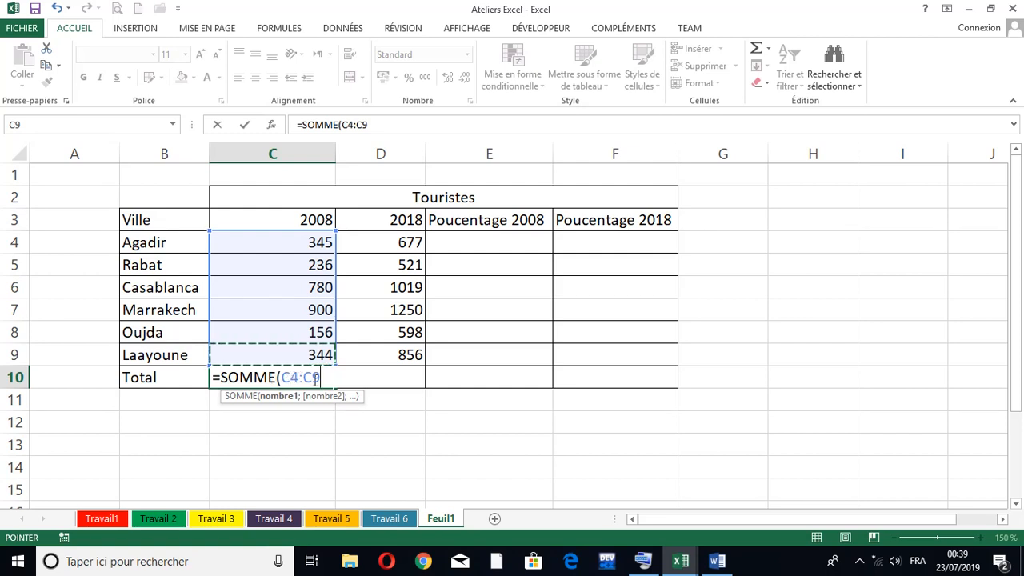
text())
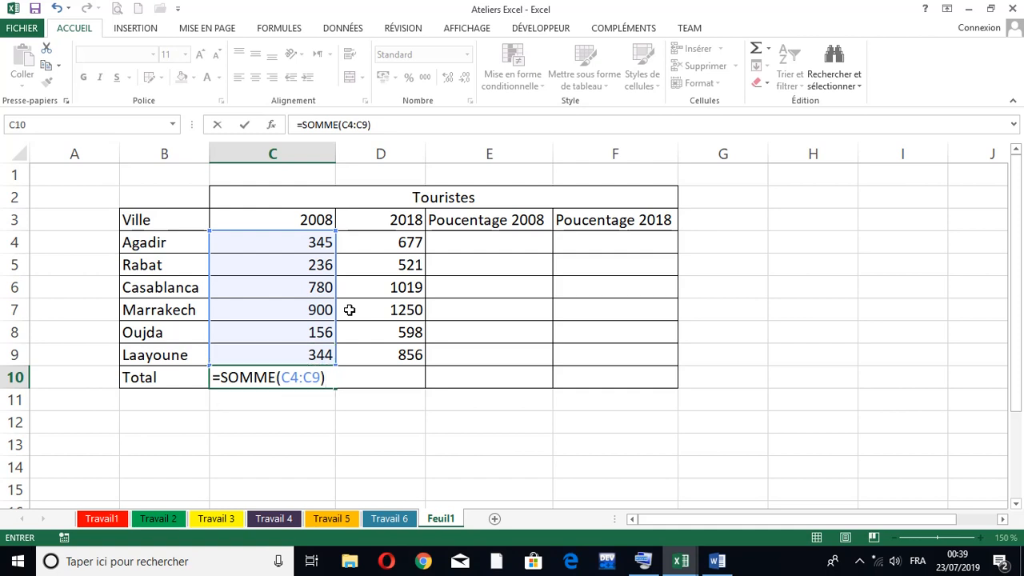
click(245, 125)
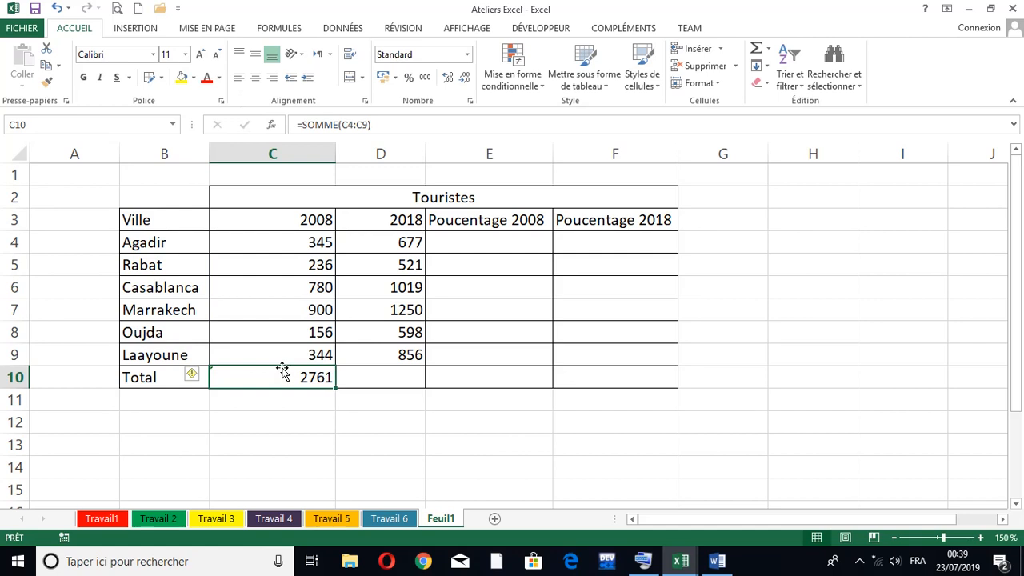
Step: Format the 2008 total in C10 as bold, italic and dark blue text
click(85, 77)
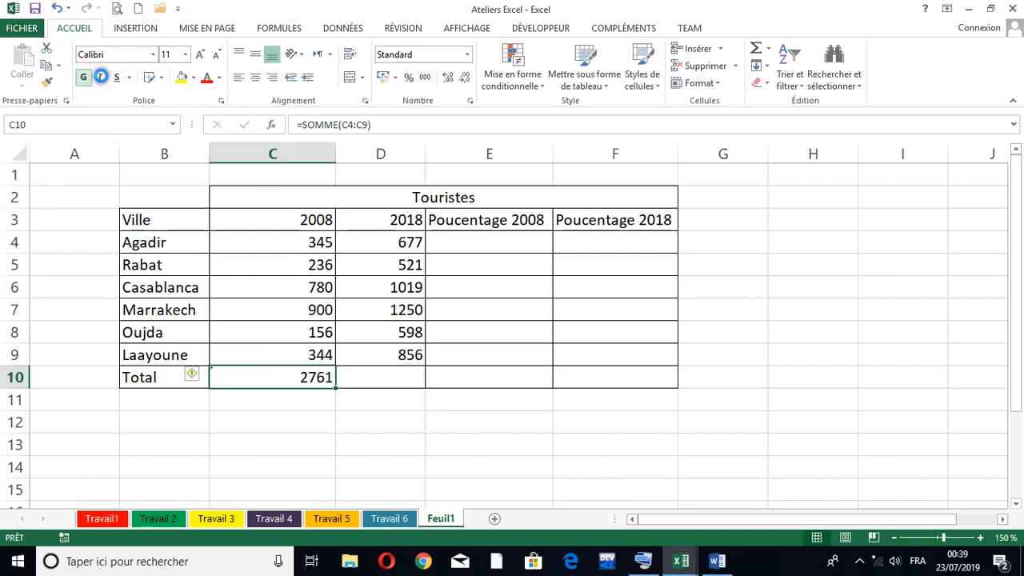
click(100, 77)
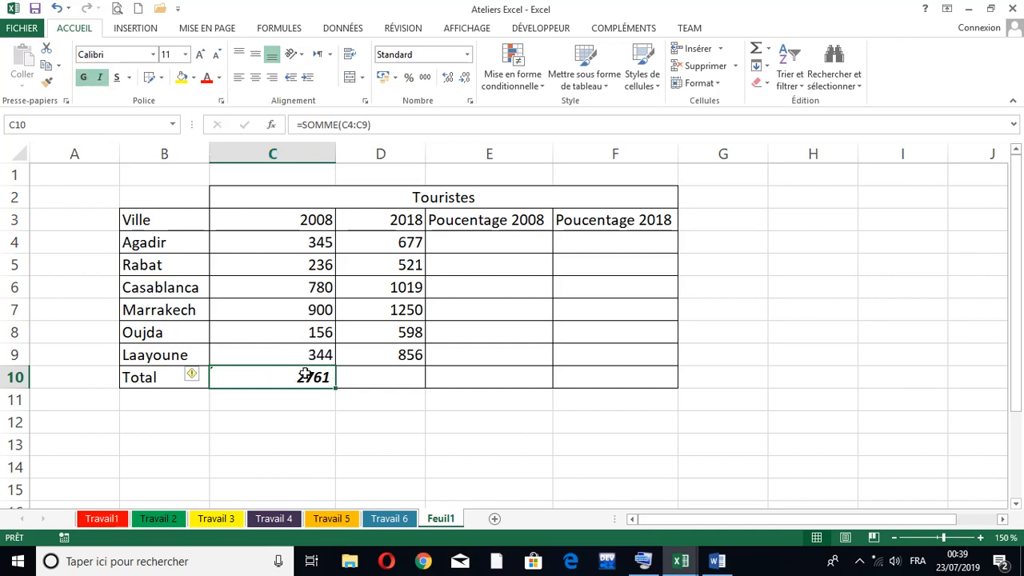
click(218, 79)
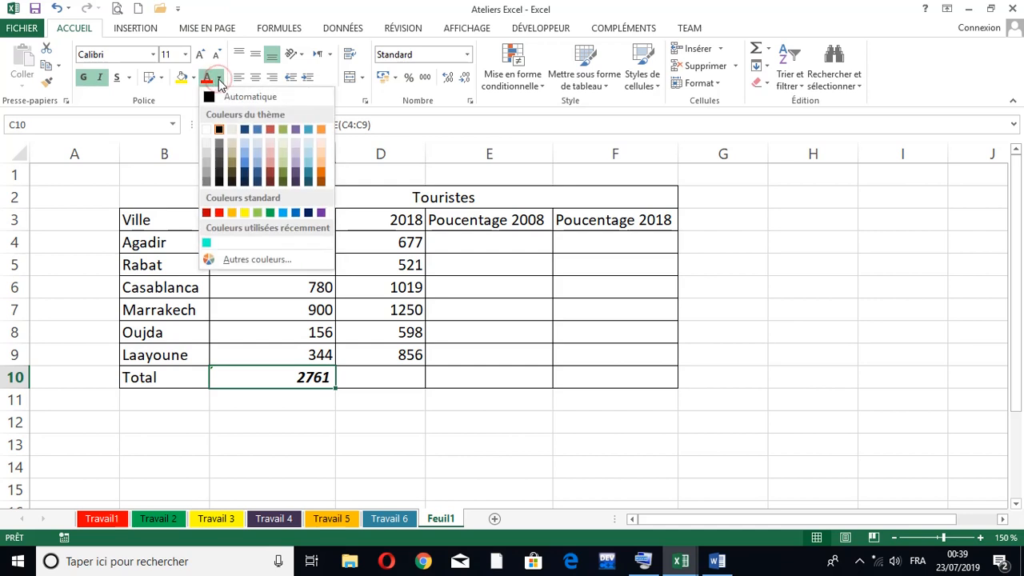
click(309, 215)
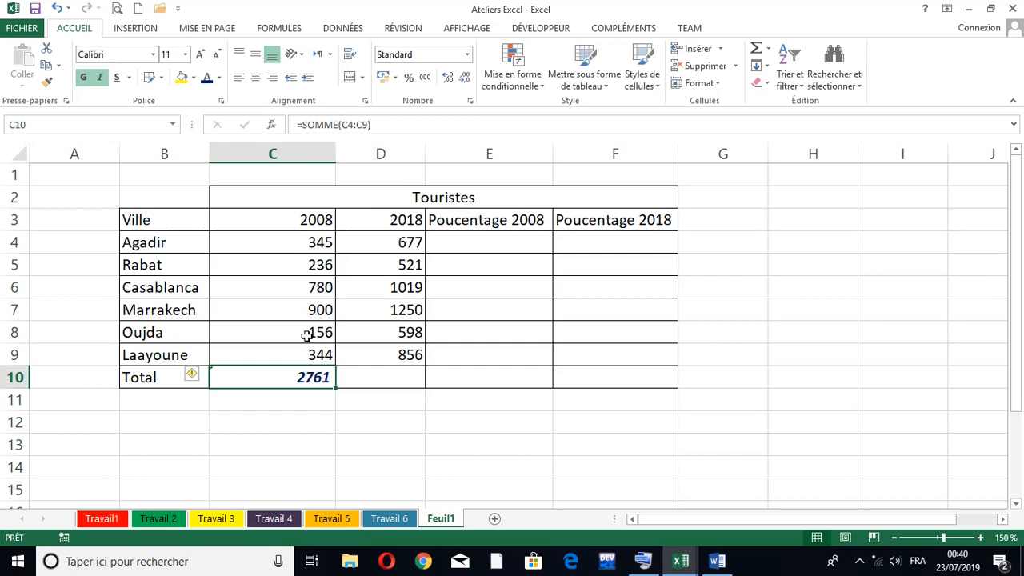
Step: Examine the 2008 city values in C4:C9 and the SOMME range used by the total in C10
click(308, 246)
click(290, 314)
click(290, 349)
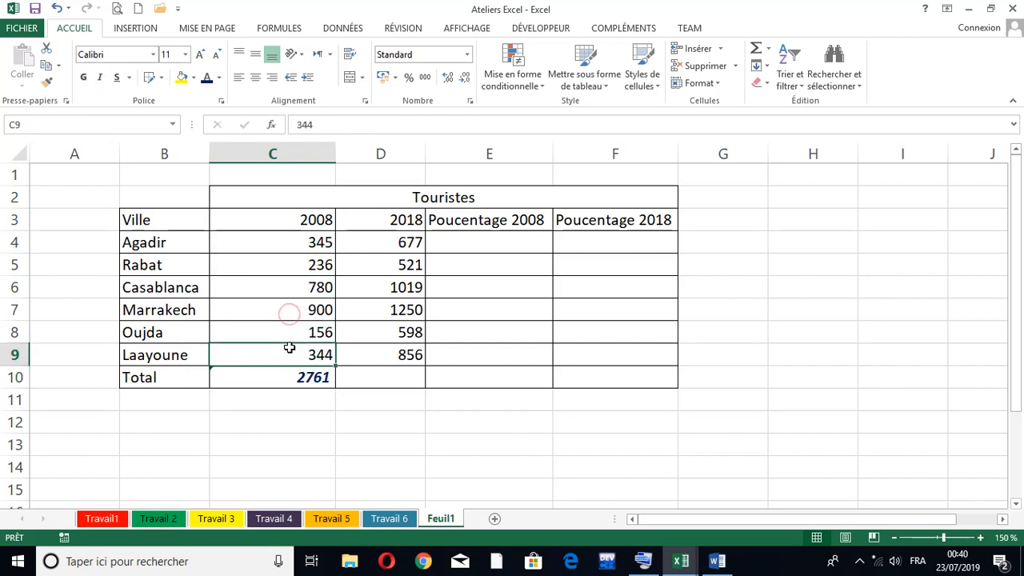
double_click(303, 244)
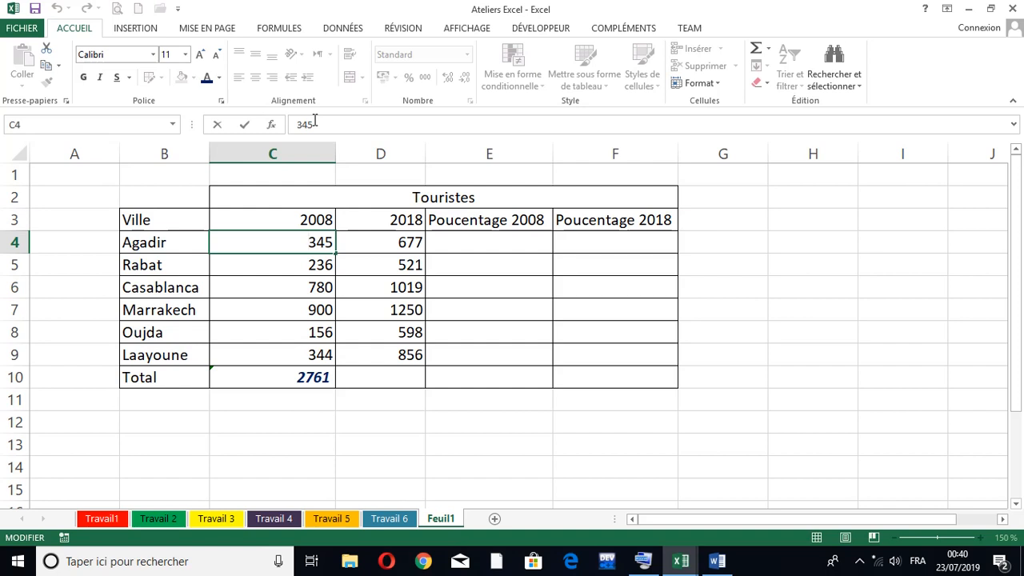
key(Return)
click(271, 378)
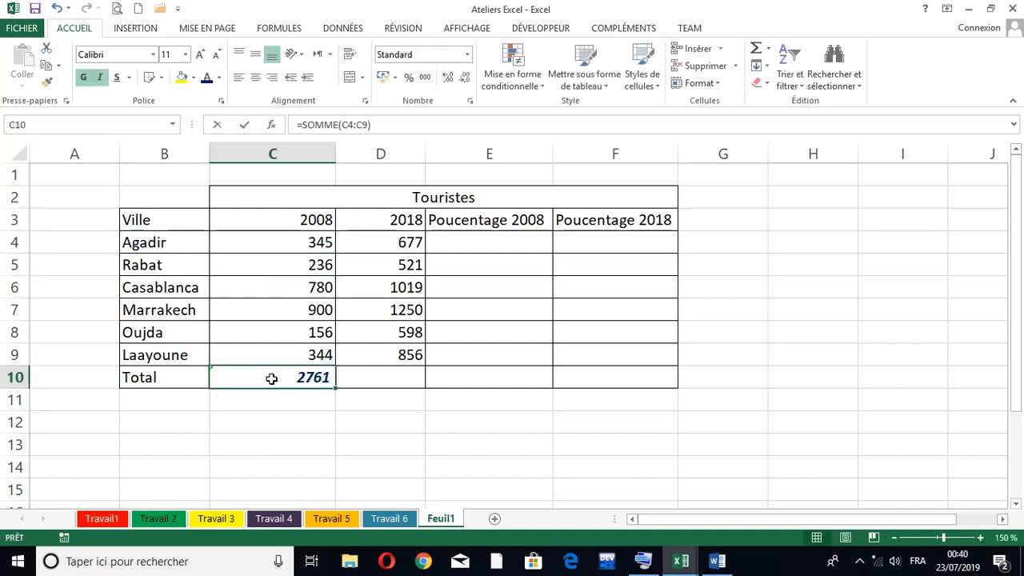
double_click(269, 378)
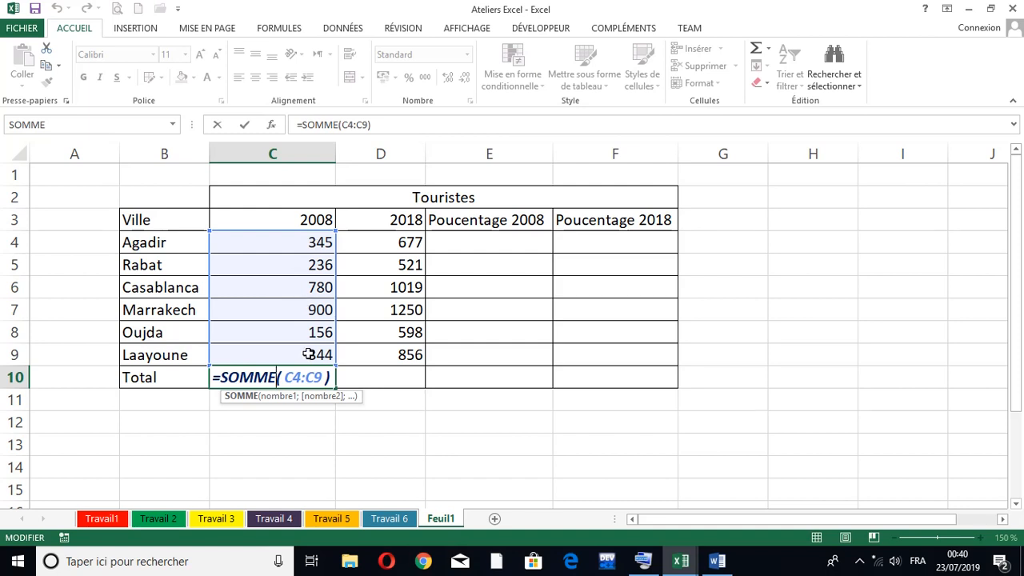
key(Return)
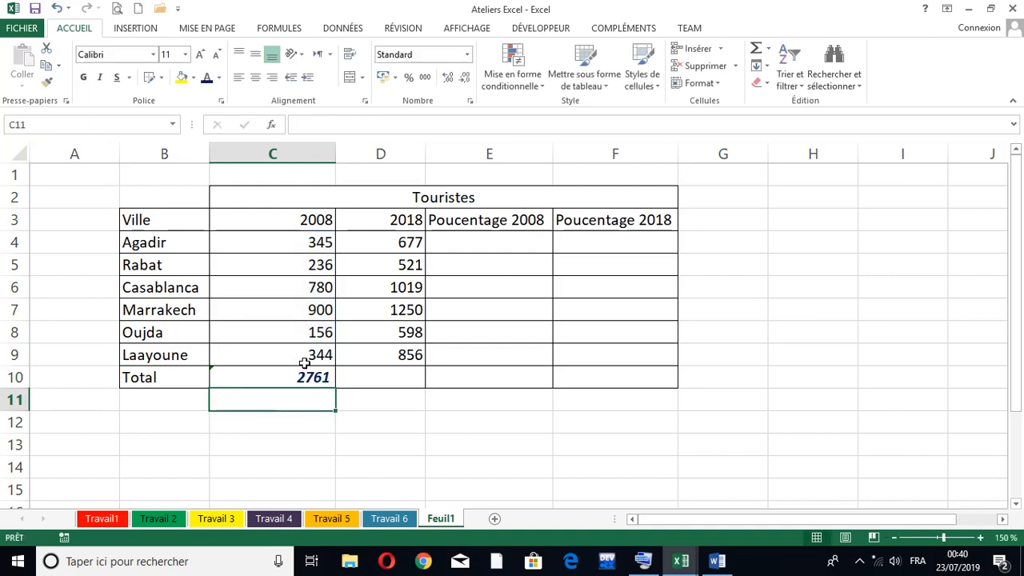
Step: Fill the total formula from C10 across to D10 for 2018 and check both total cells
click(312, 376)
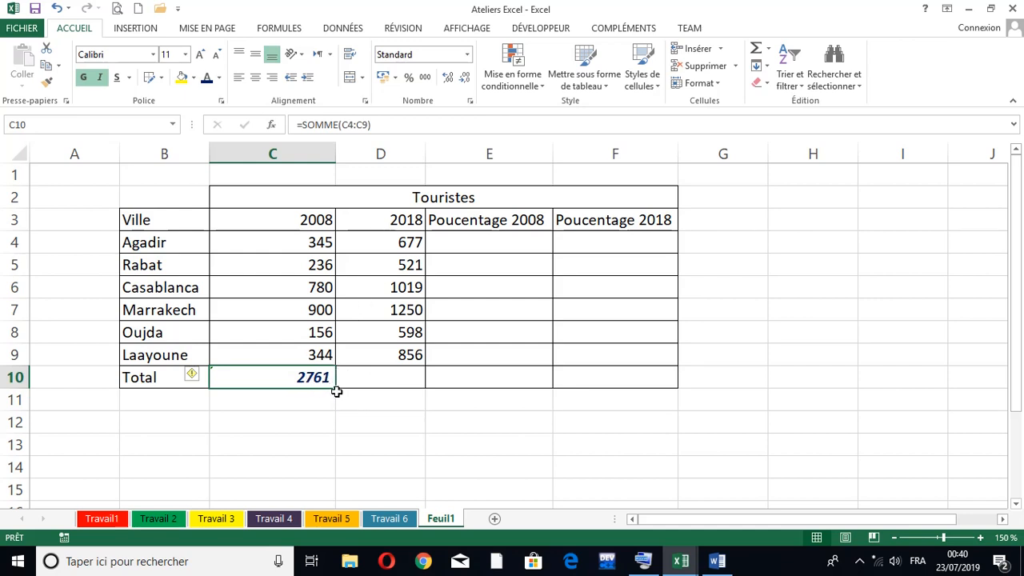
drag(334, 388, 414, 388)
click(400, 377)
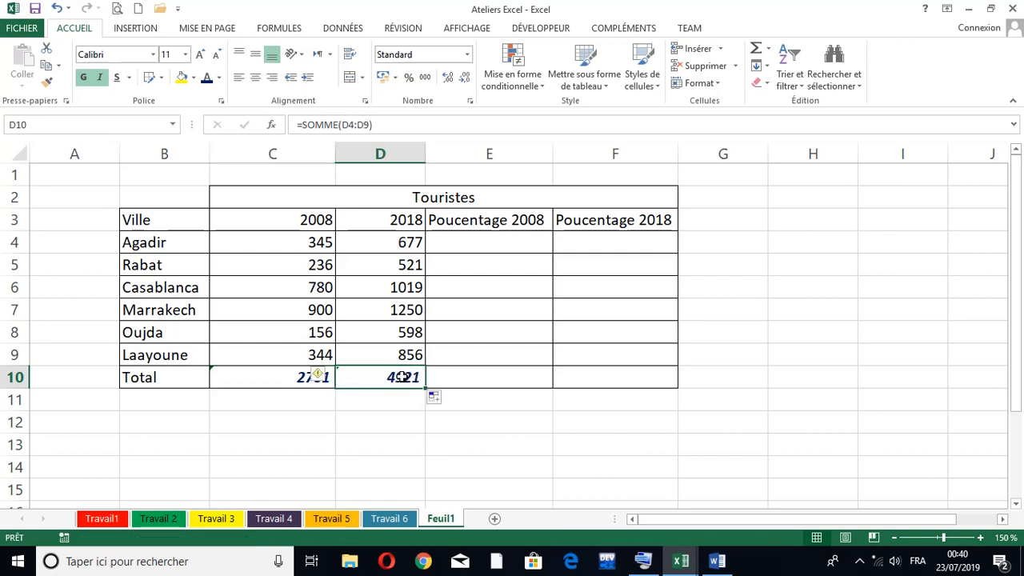
double_click(380, 376)
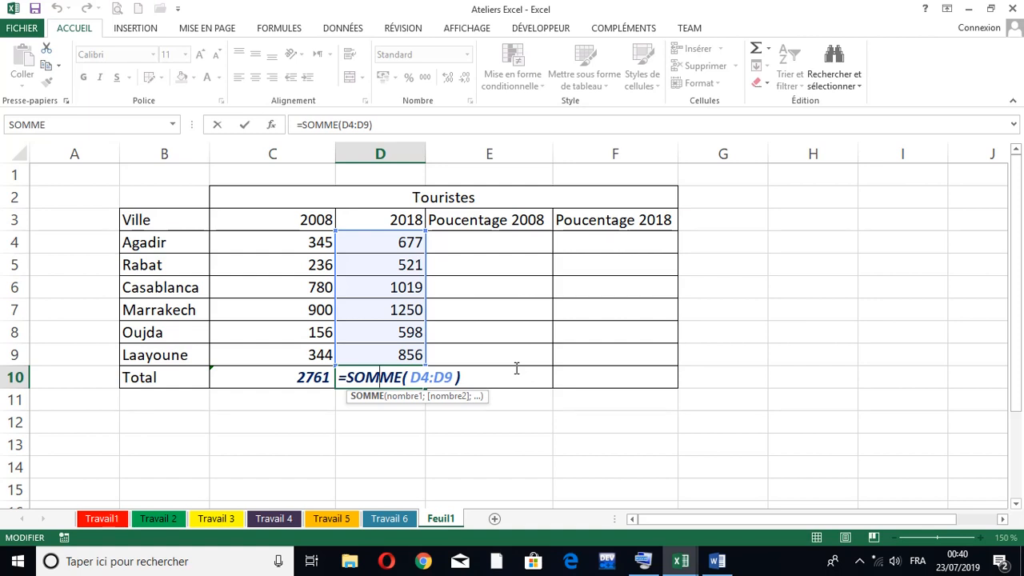
key(ctrl+Return)
key(Return)
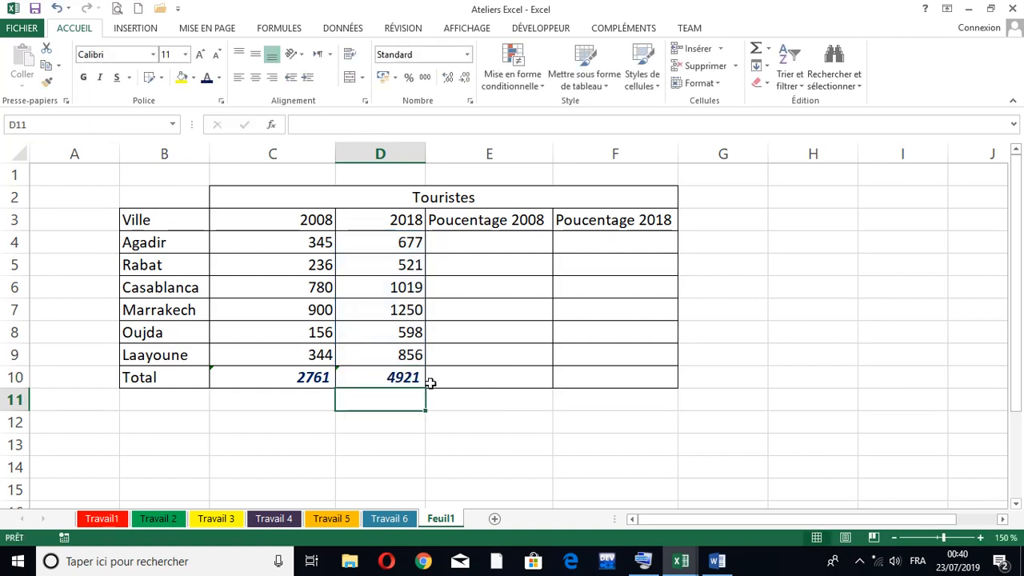
click(364, 373)
click(266, 378)
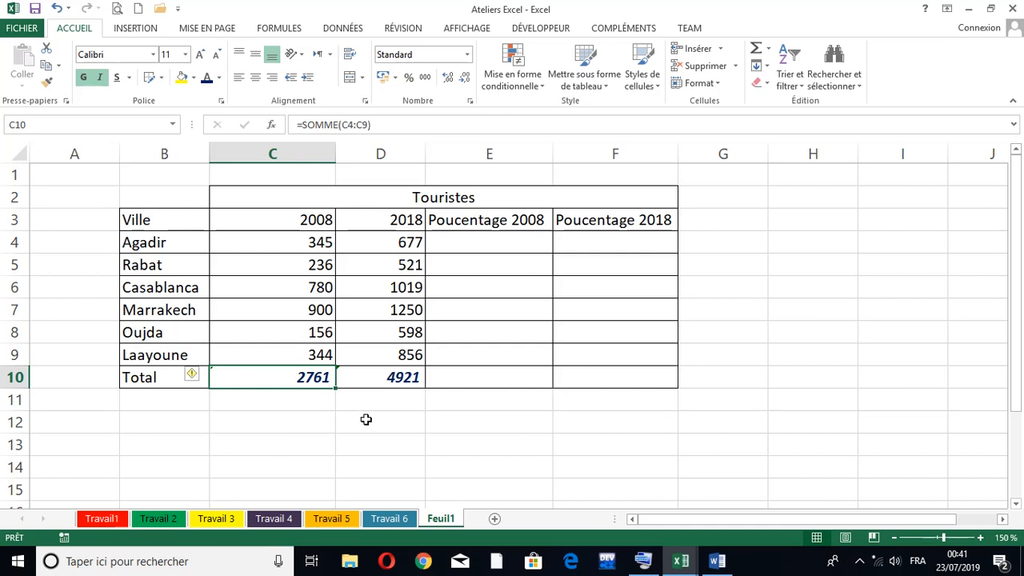
click(388, 377)
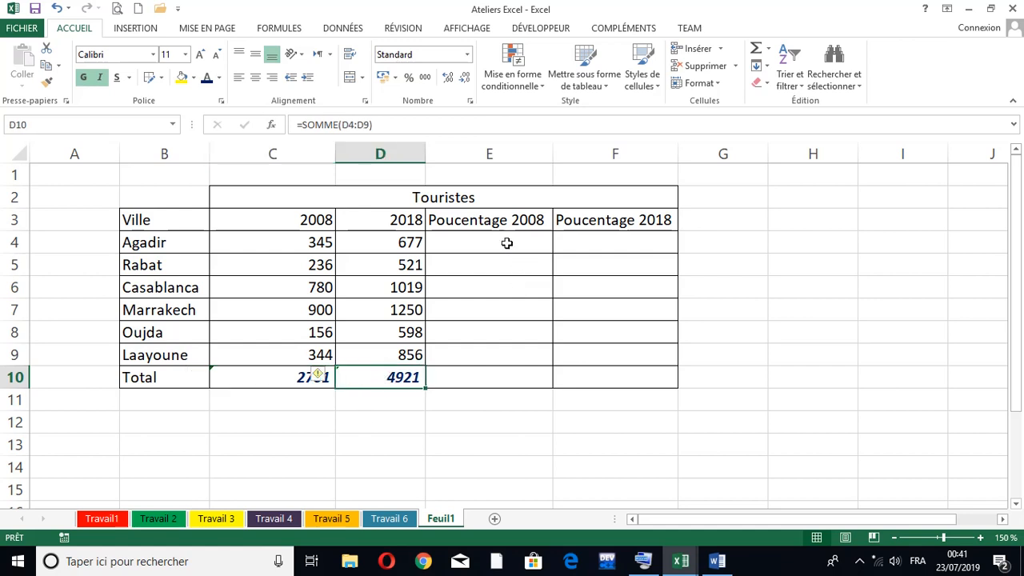
Step: Start the Agadir 2008 percentage formula in E4 with C4 as the dividend, as =C4/
click(460, 244)
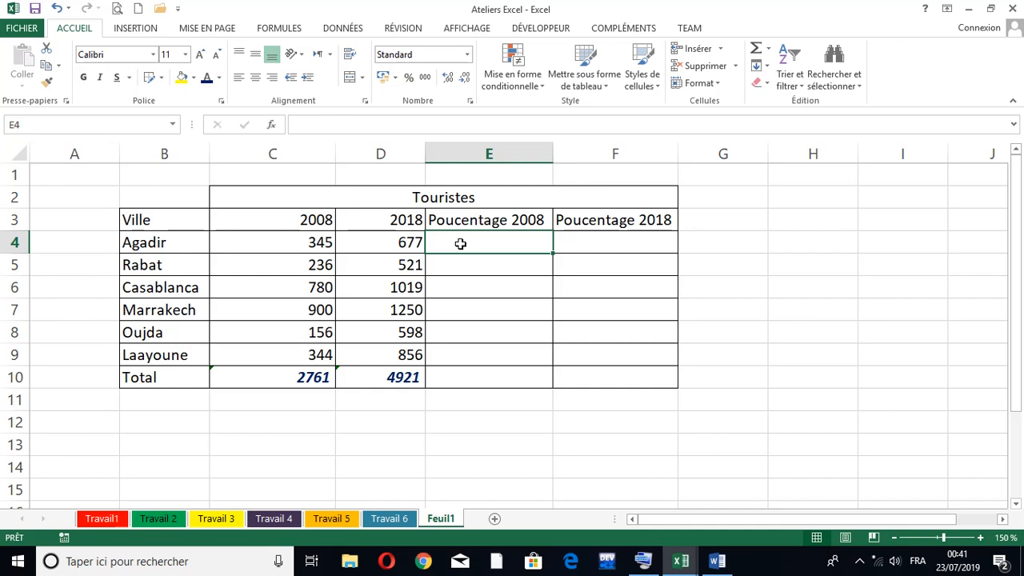
text(=)
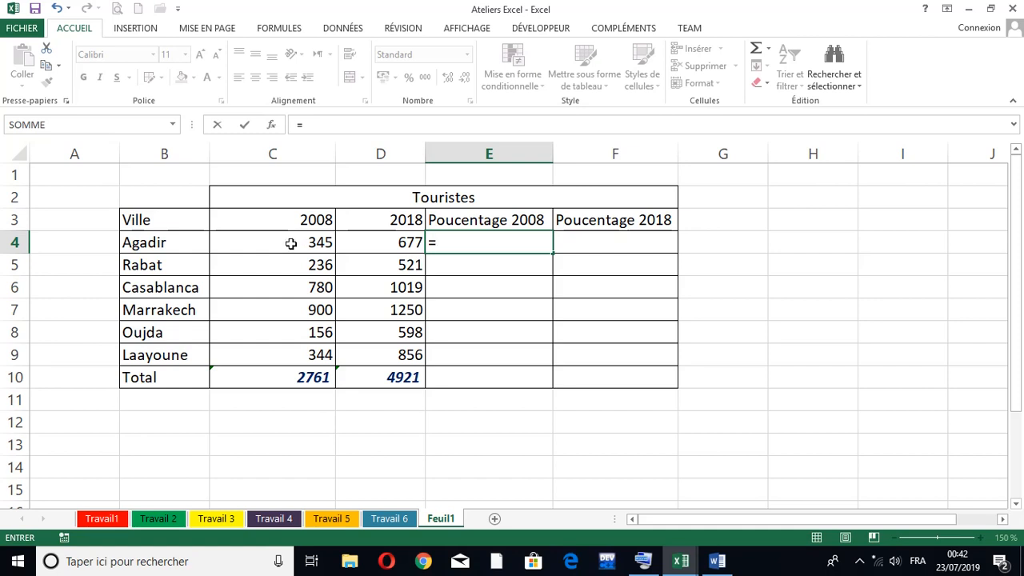
click(291, 244)
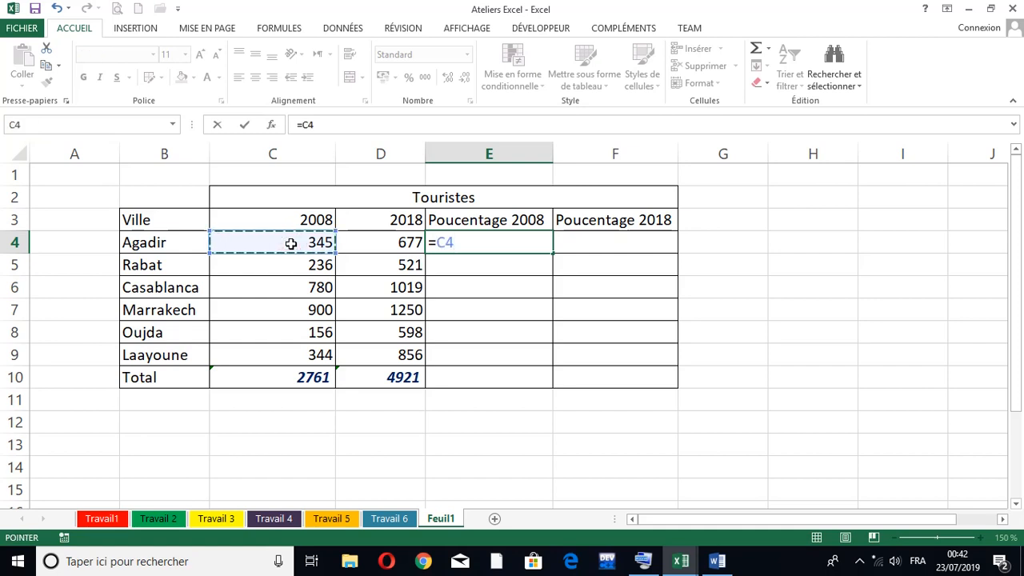
text(/)
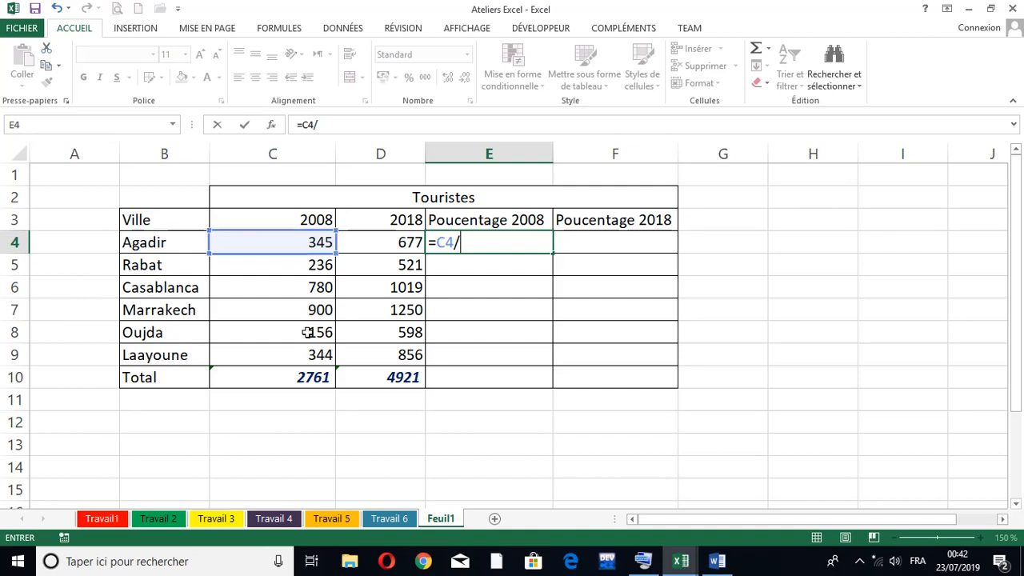
click(298, 378)
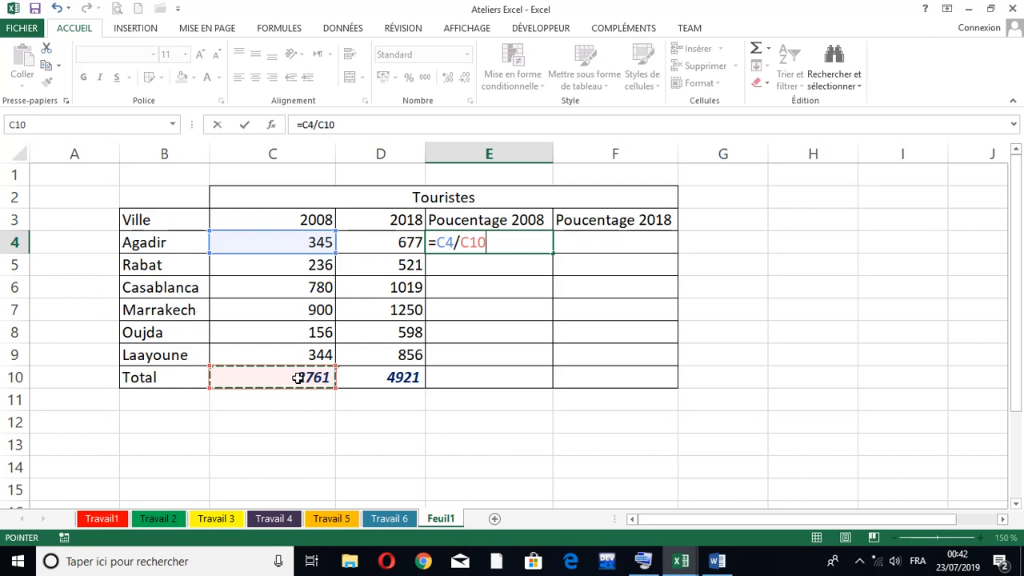
key(F4)
key(BackSpace)
key(BackSpace)
key(BackSpace)
key(BackSpace)
key(BackSpace)
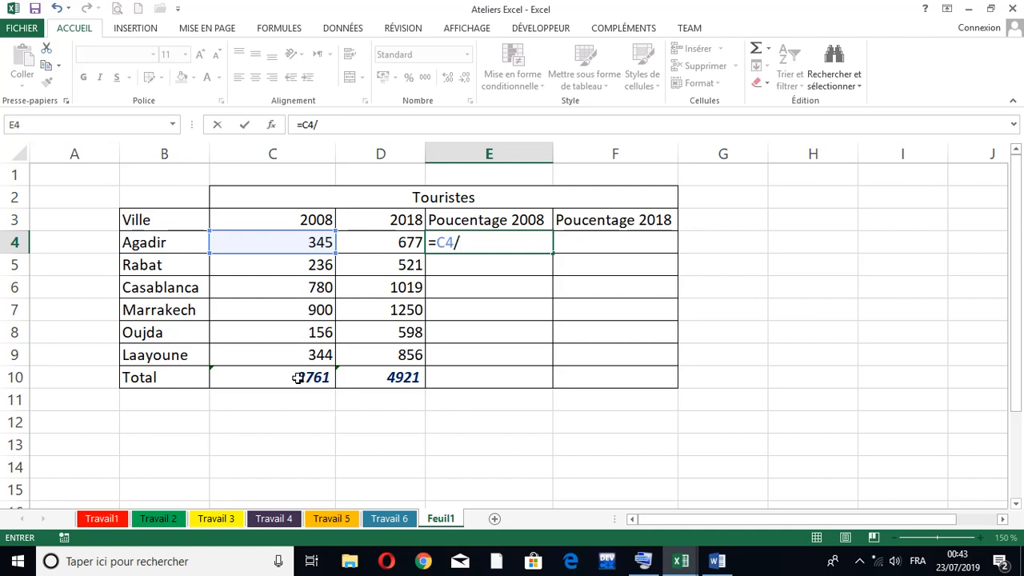
text($)
text(c$10)
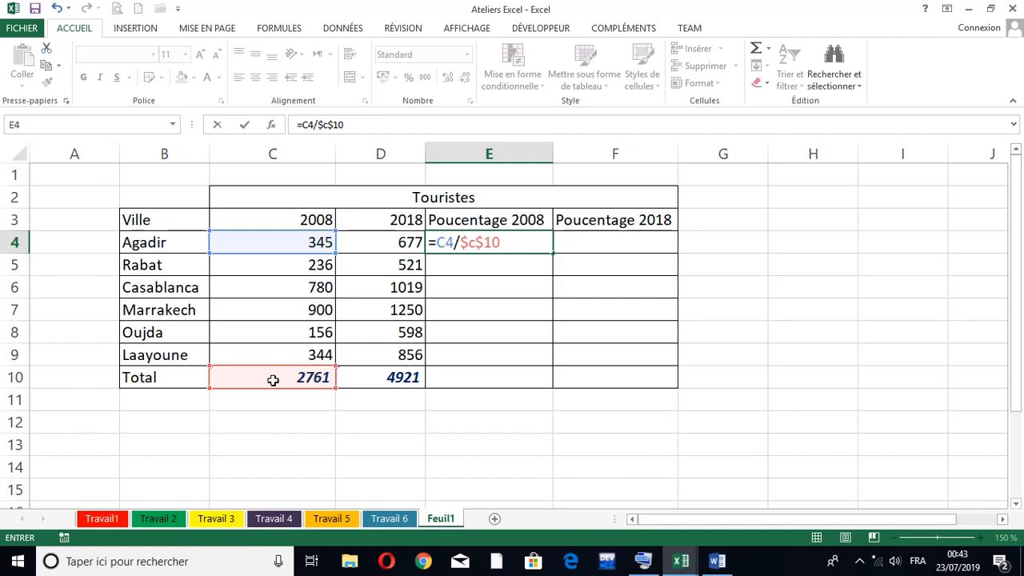
key(BackSpace)
key(BackSpace)
key(BackSpace)
key(BackSpace)
key(BackSpace)
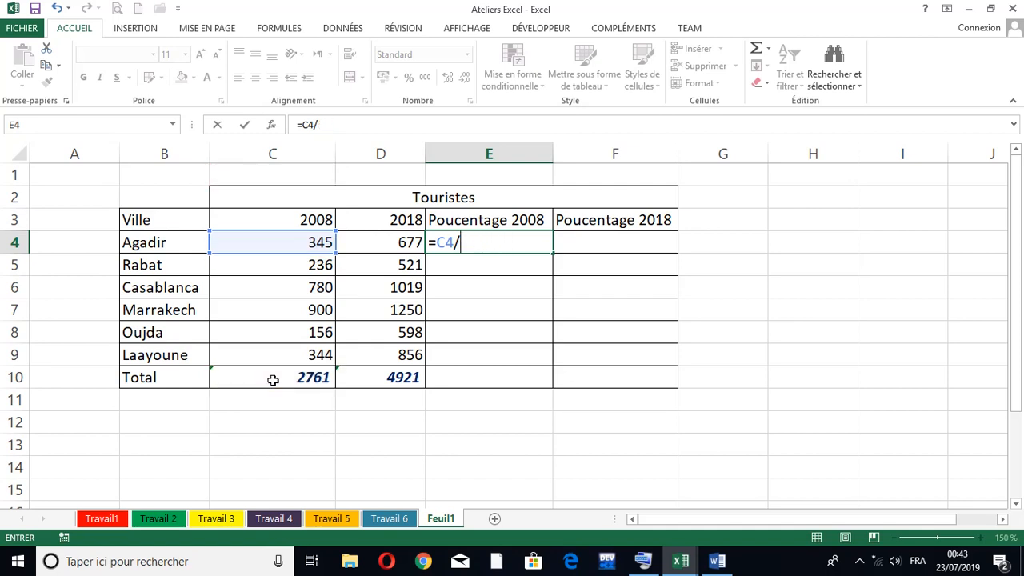
Step: Complete the E4 formula with an absolute reference to the 2008 total, as =C4/$C$10
click(273, 380)
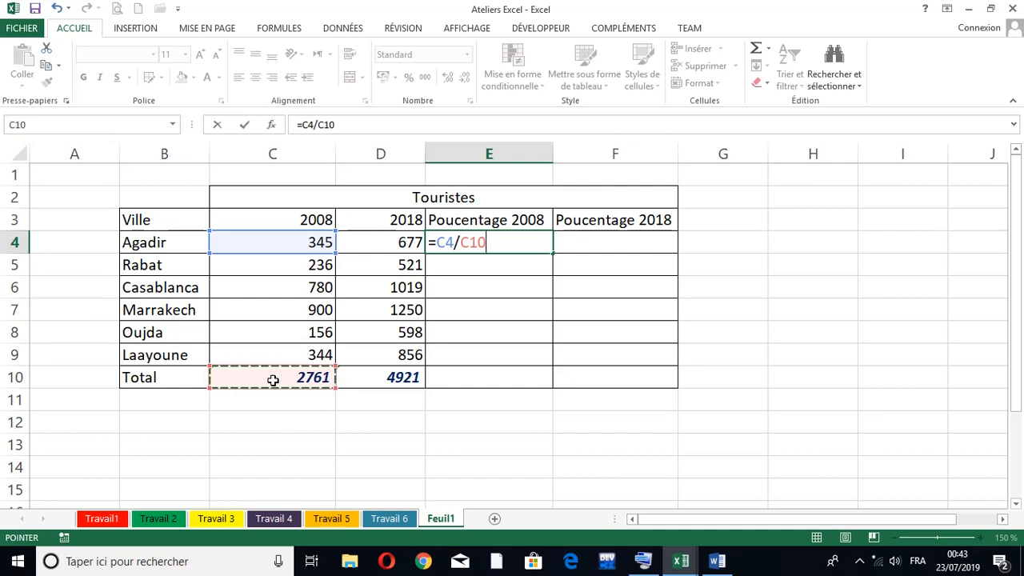
key(F4)
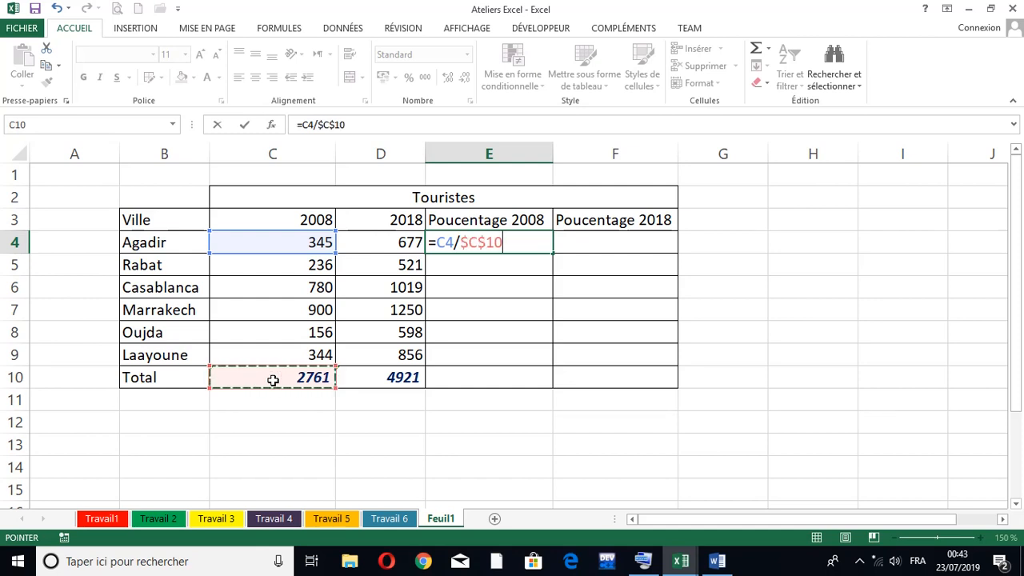
click(244, 127)
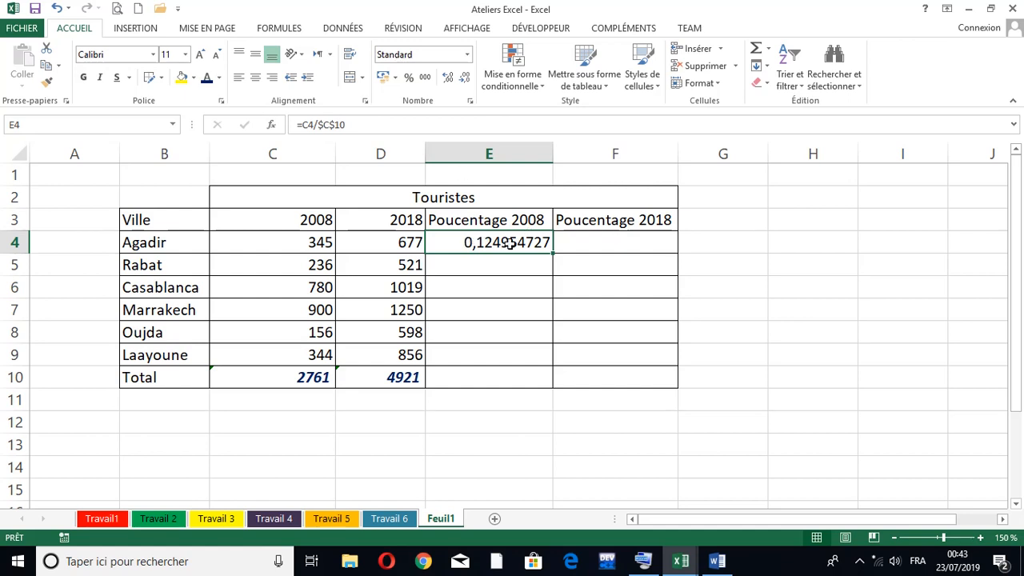
right_click(507, 243)
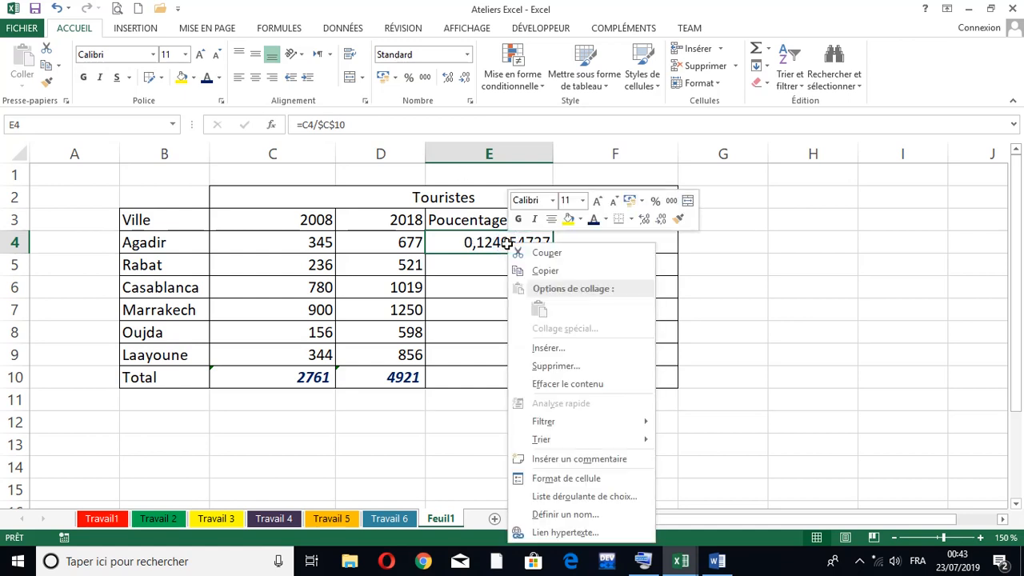
click(549, 478)
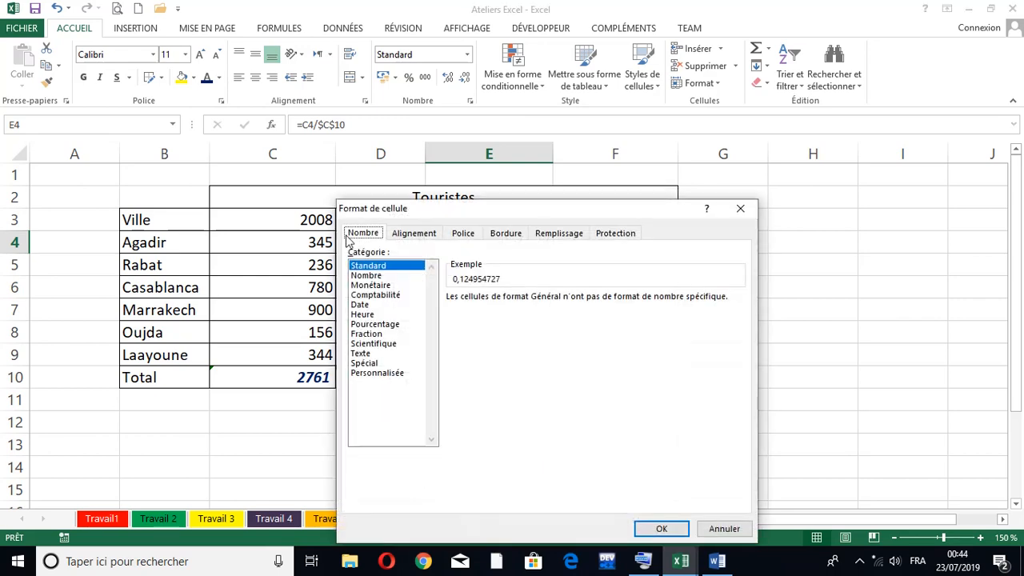
drag(432, 211, 558, 127)
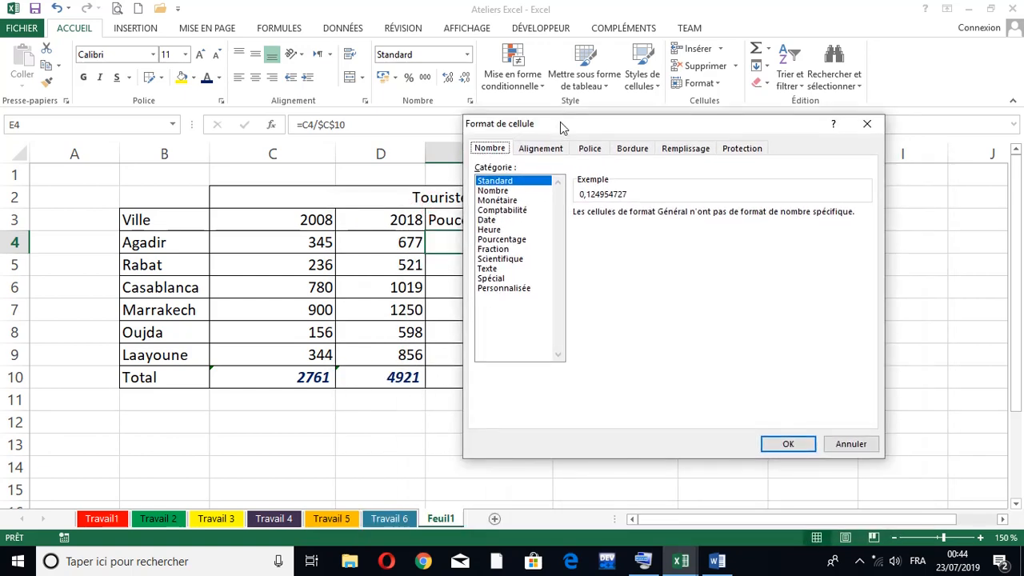
click(500, 241)
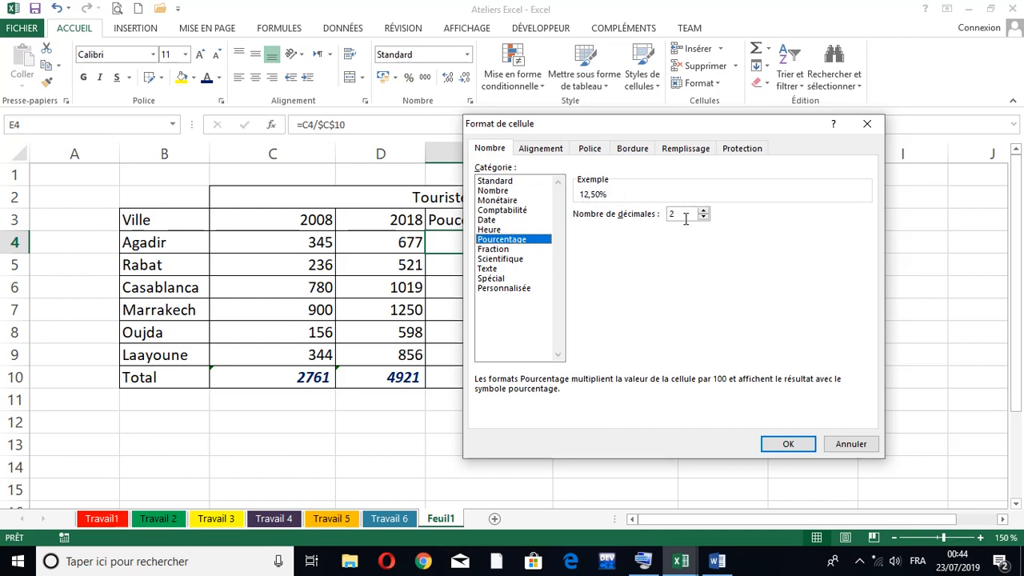
click(855, 447)
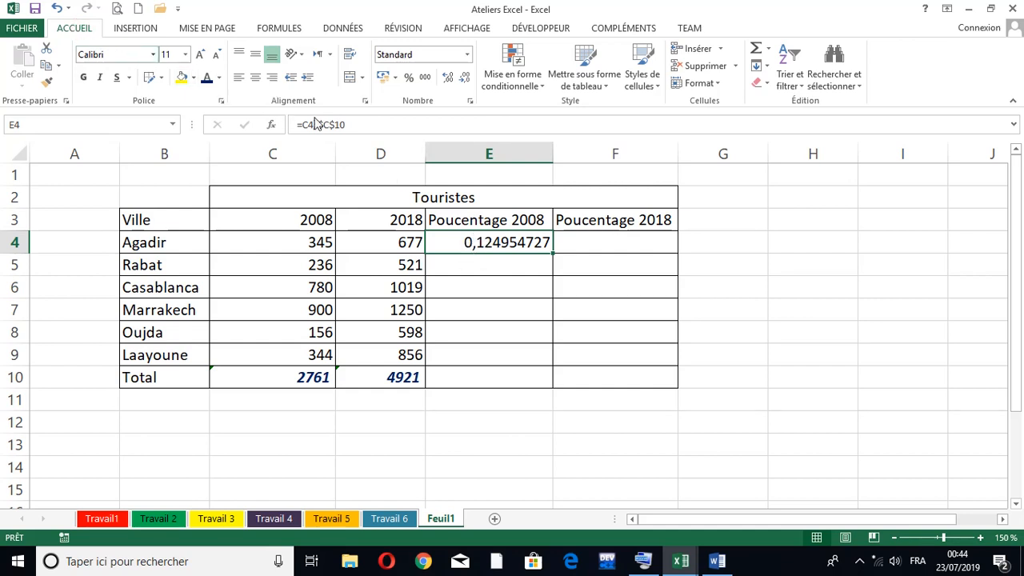
Step: Format E4 as Pourcentage with bold, italic and purple text, and check its formula
click(468, 56)
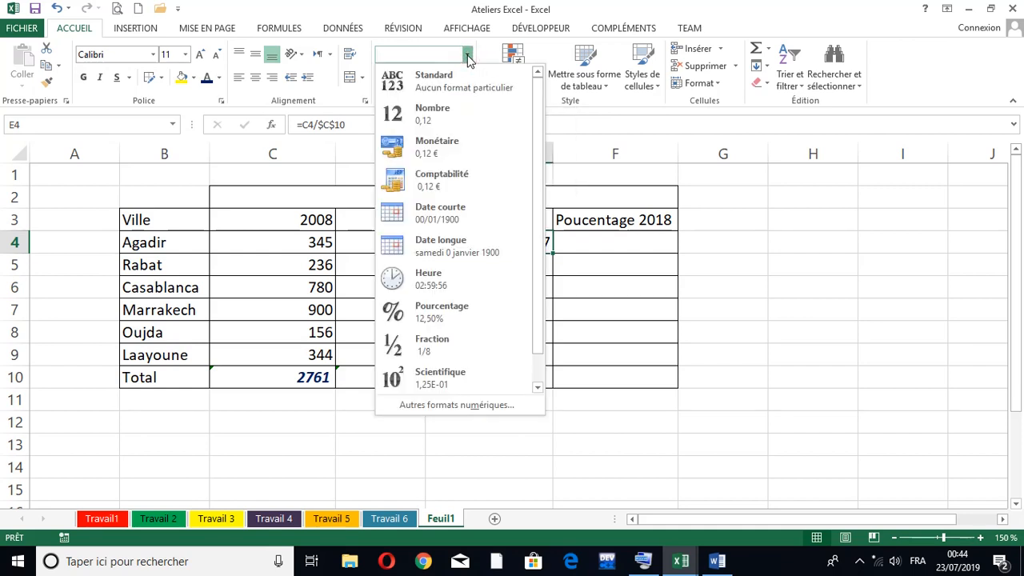
click(435, 319)
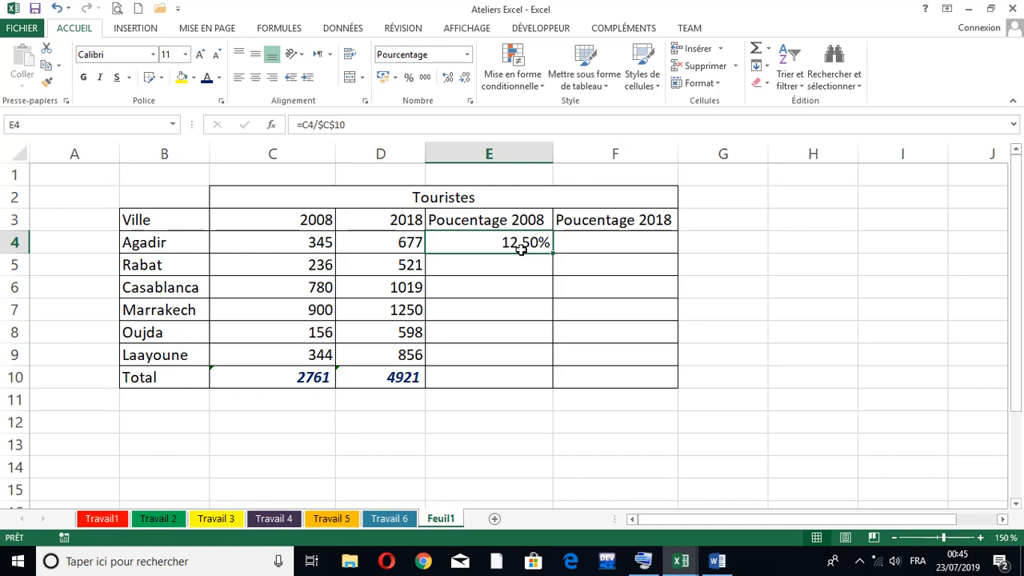
click(84, 78)
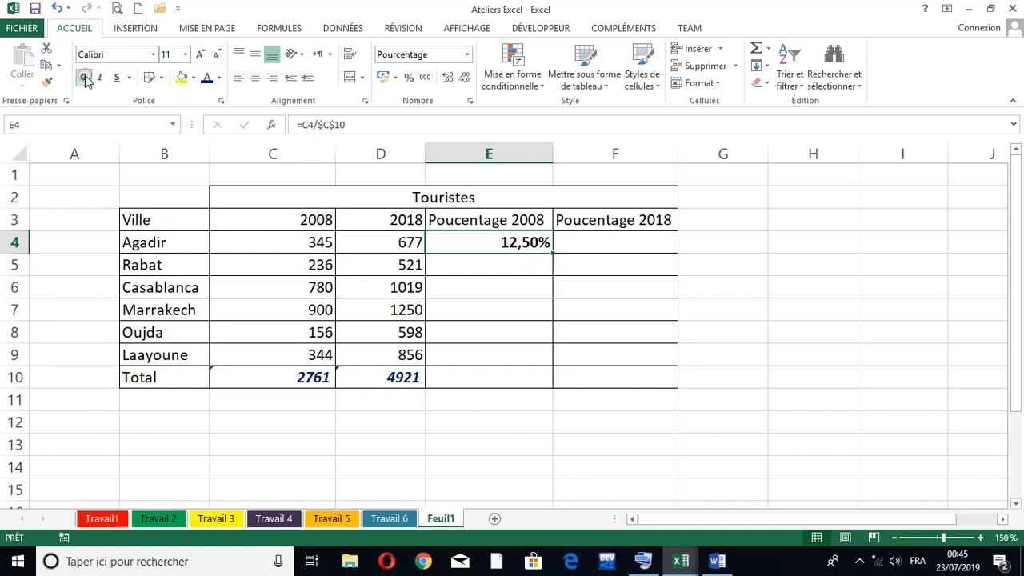
click(99, 78)
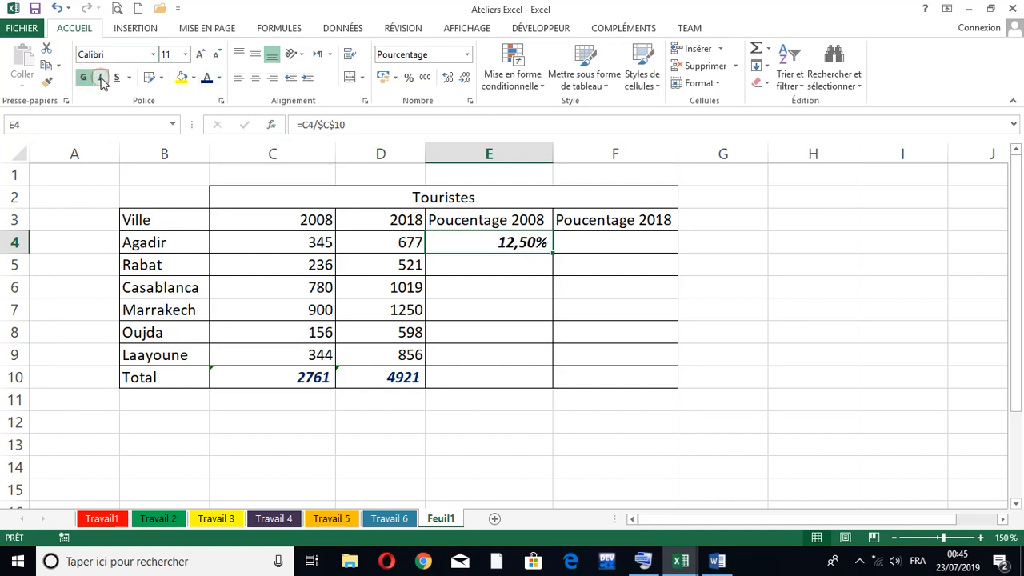
click(219, 77)
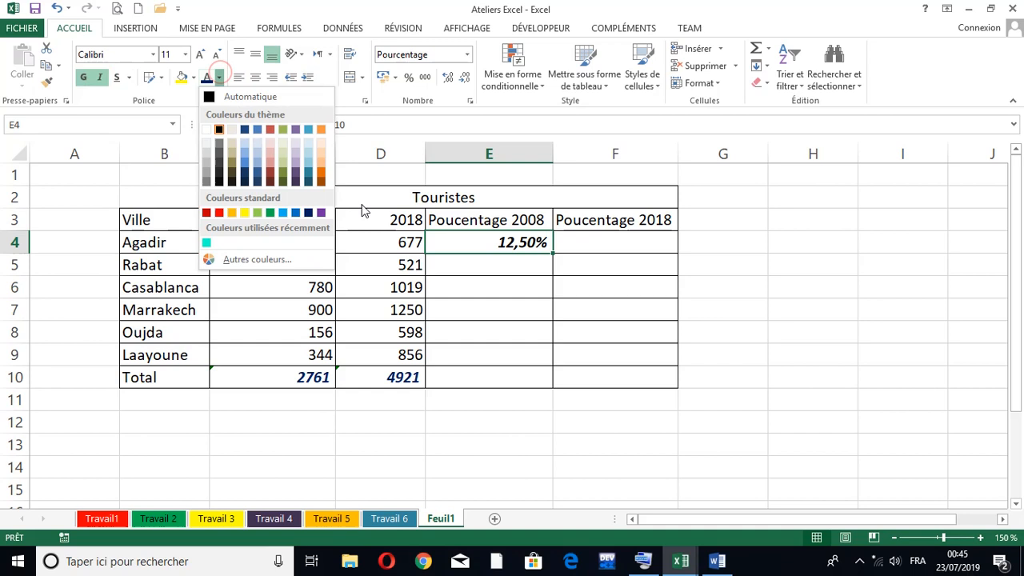
click(321, 212)
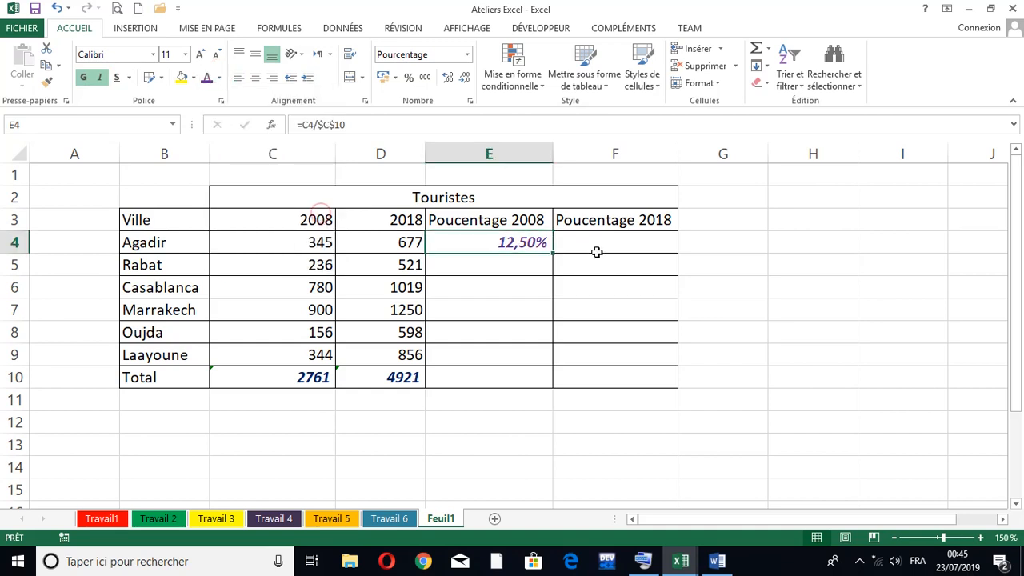
double_click(502, 243)
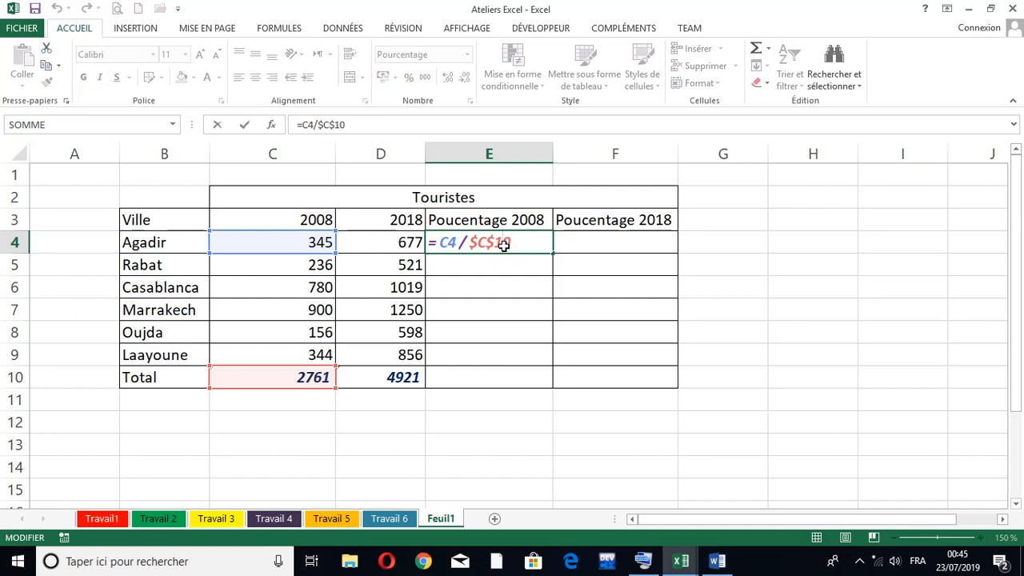
key(Return)
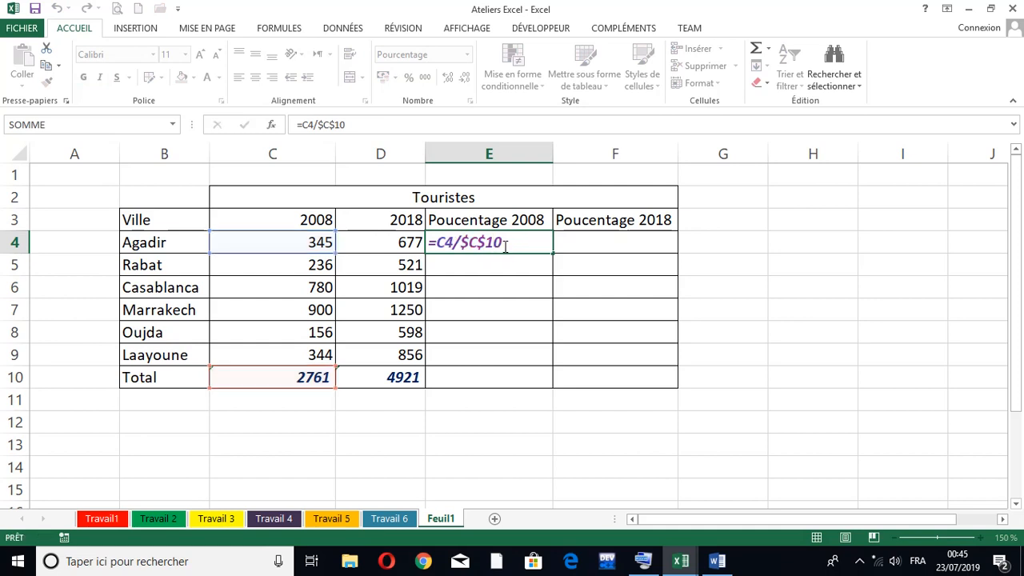
Step: Try the Rabat 2008 percentage formula in E5 as =C5/$C$10, and clear the cell again
text(=)
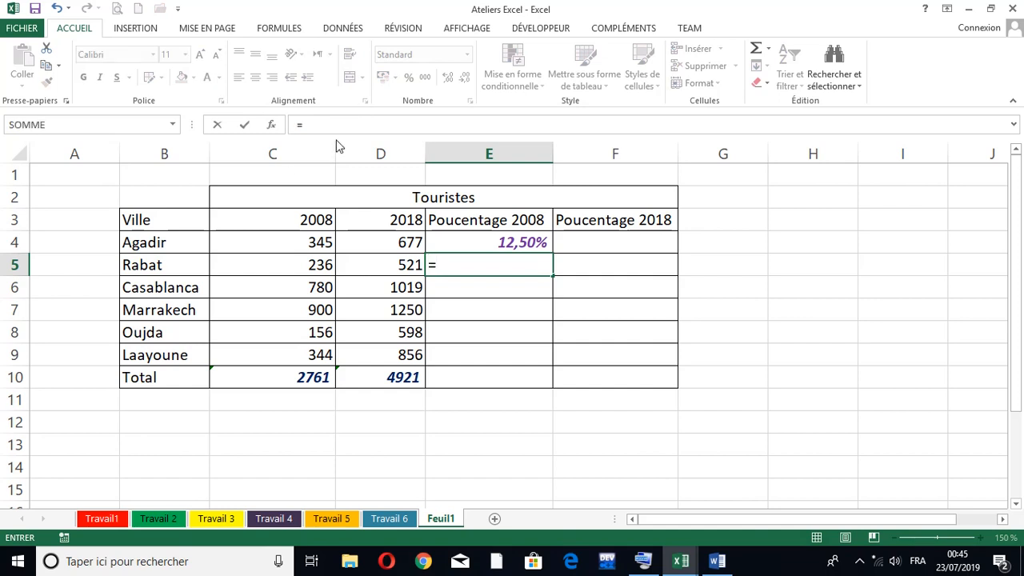
click(312, 265)
text(/)
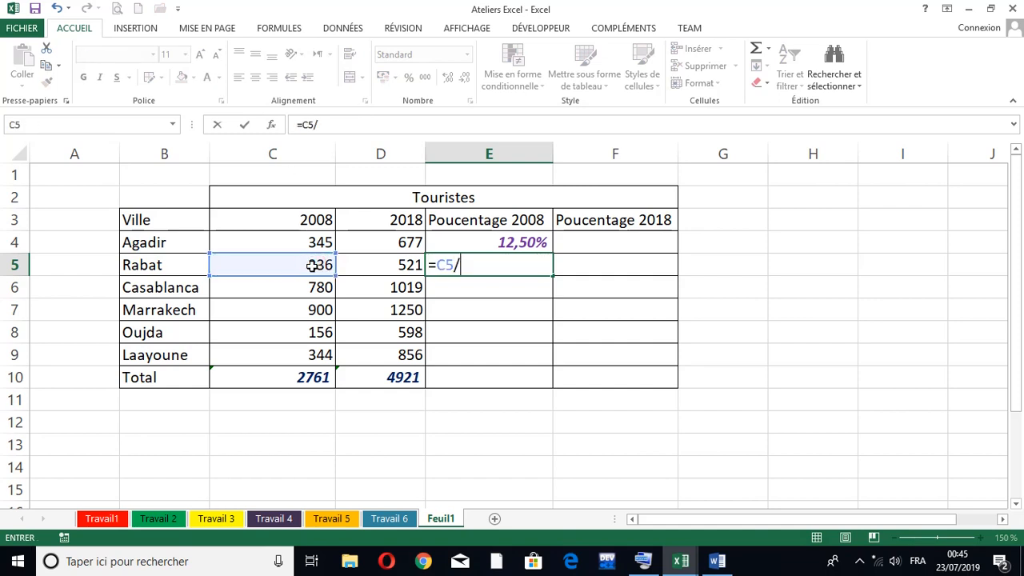
click(262, 378)
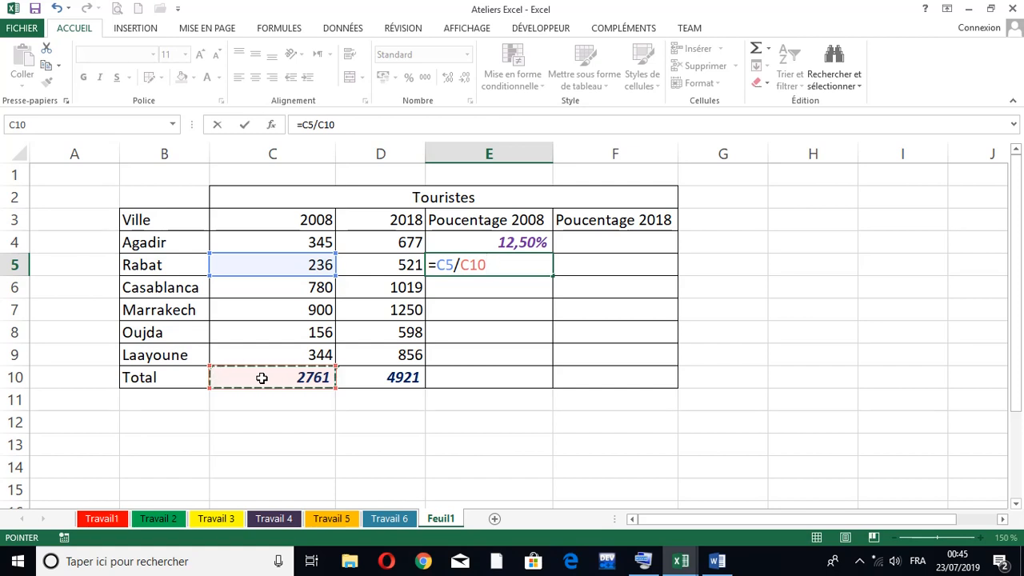
key(F4)
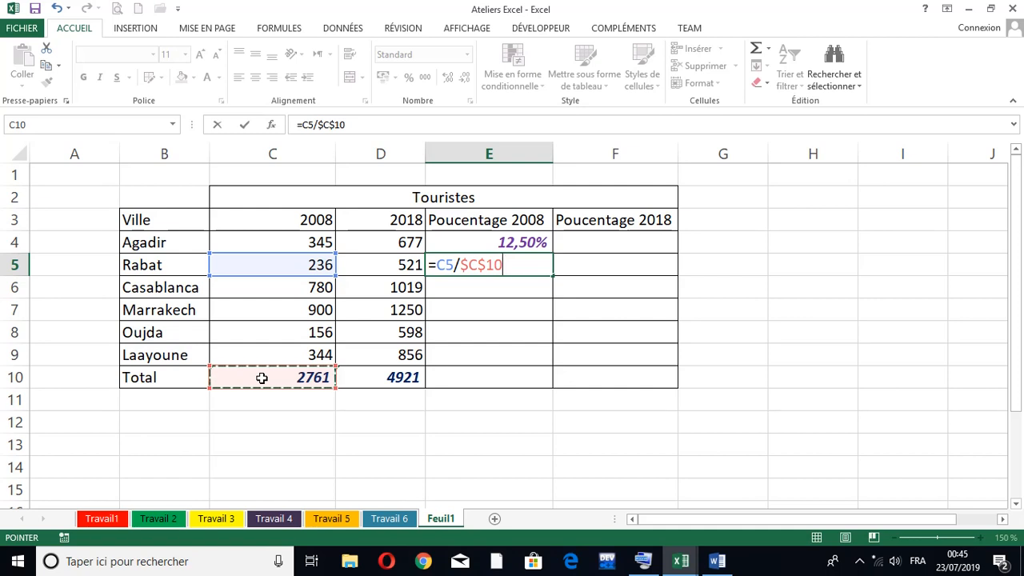
key(Return)
key(Up)
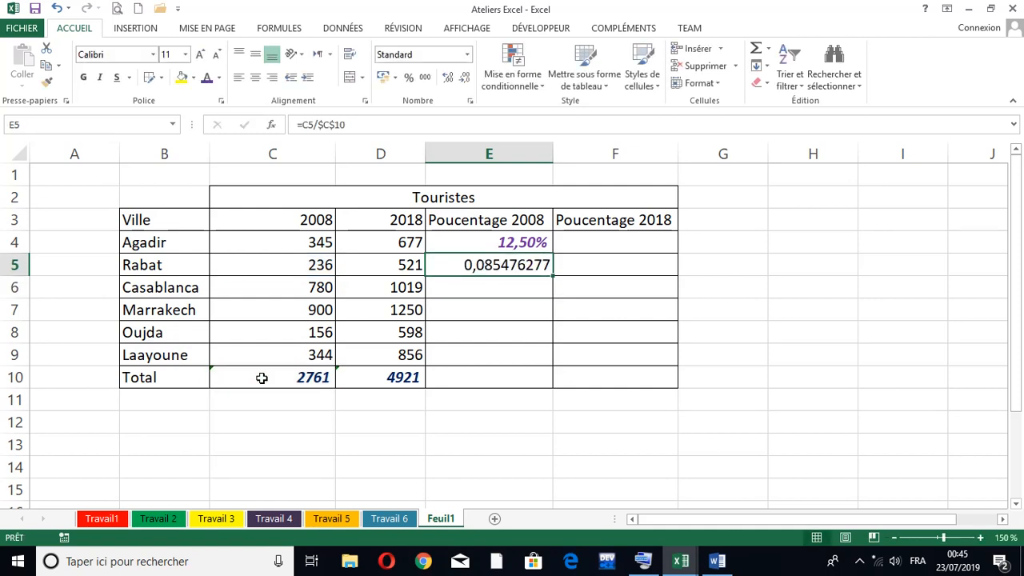
key(Delete)
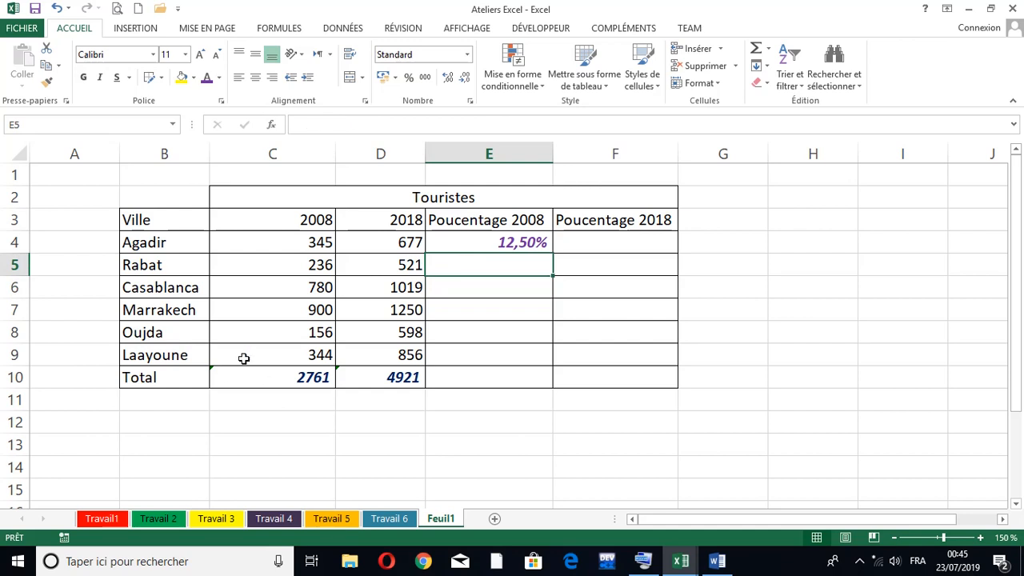
Step: Fill the Agadir percentage formula from E4 down to E9 and check the copied formula for Rabat
click(472, 244)
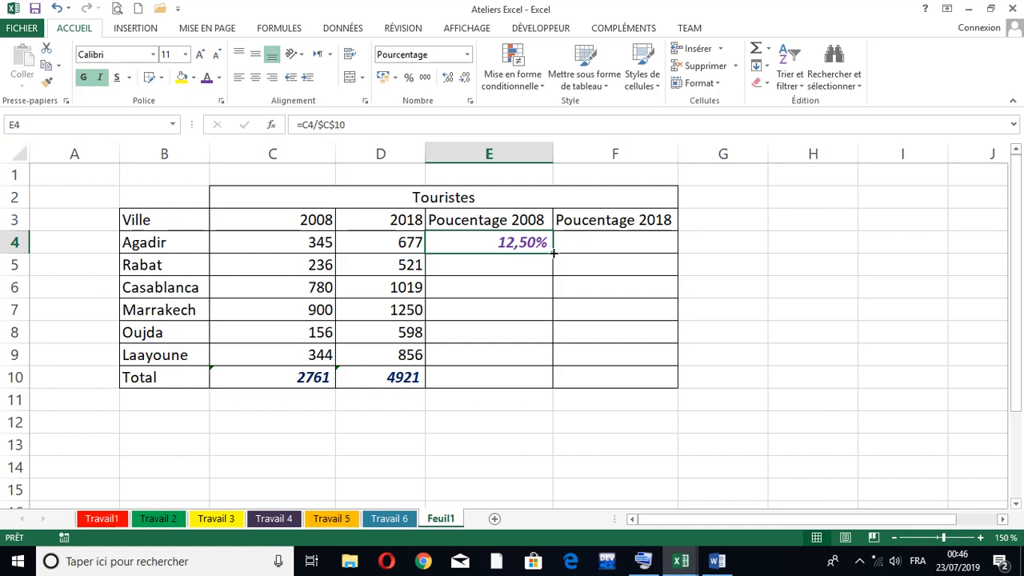
drag(553, 252, 531, 361)
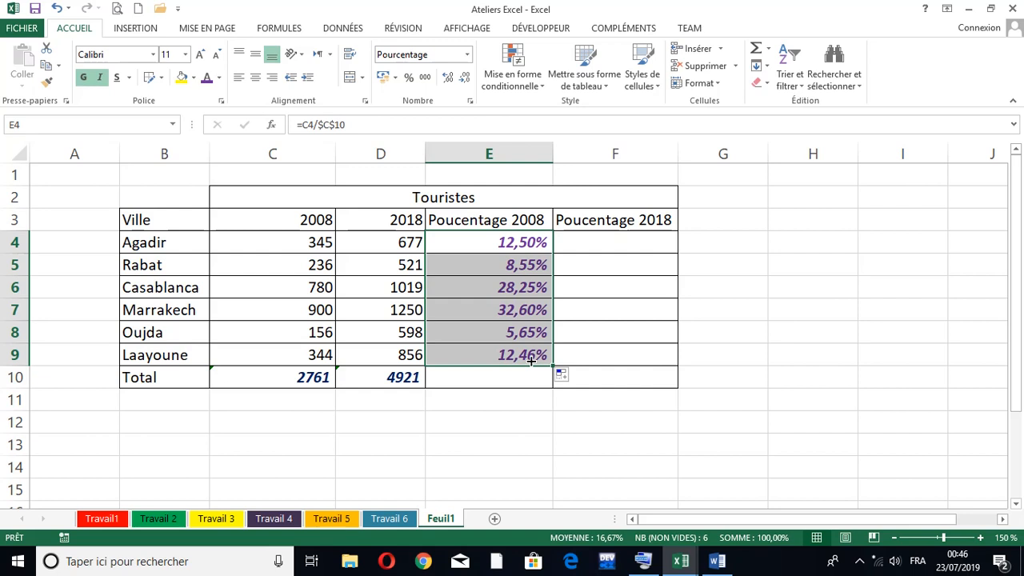
click(475, 275)
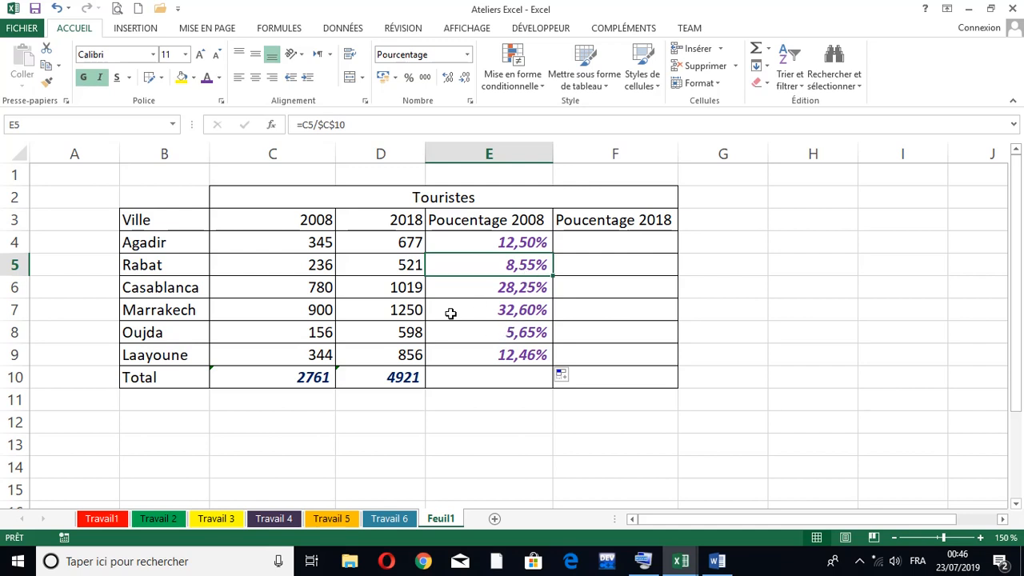
Step: Enter the Agadir 2018 percentage in F4 with an absolute reference to the 2018 total, as =D4/$D$10
click(604, 238)
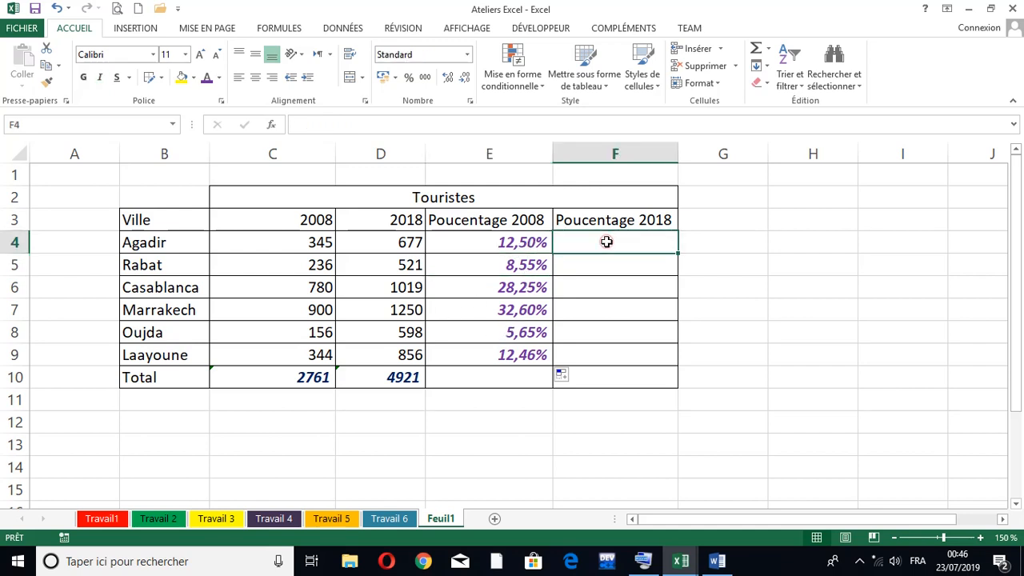
click(509, 242)
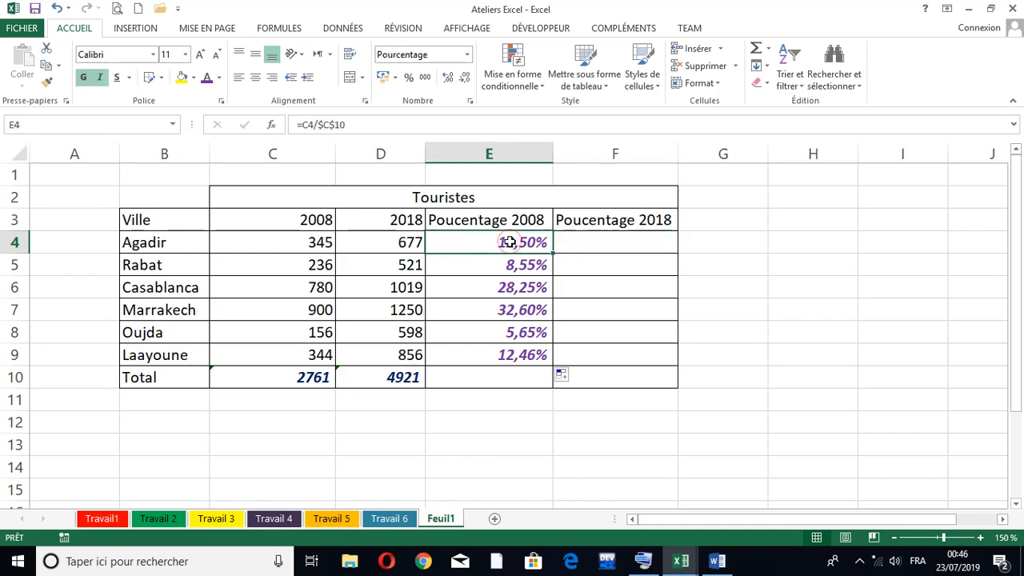
click(608, 245)
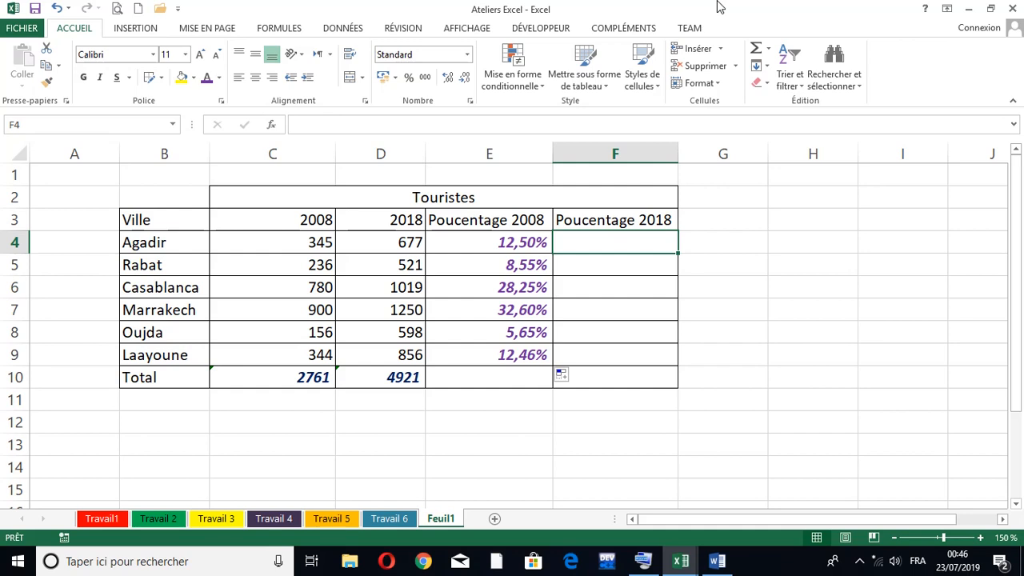
text(=)
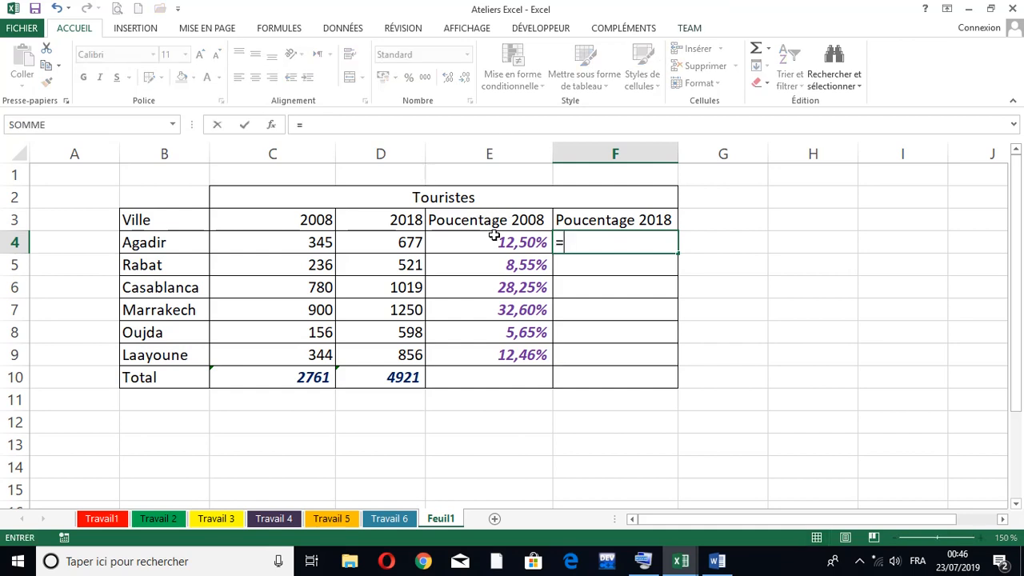
click(486, 244)
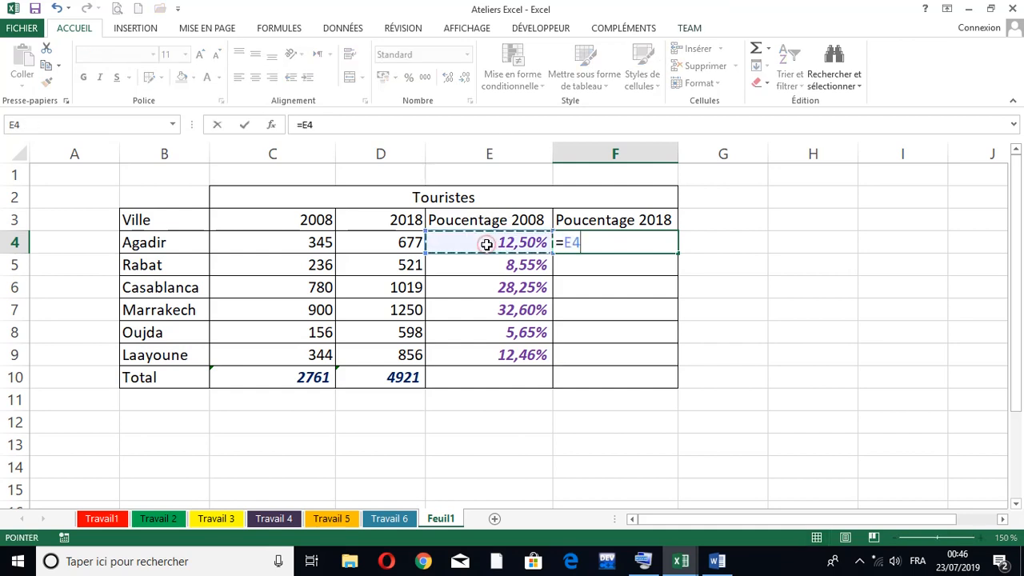
click(404, 243)
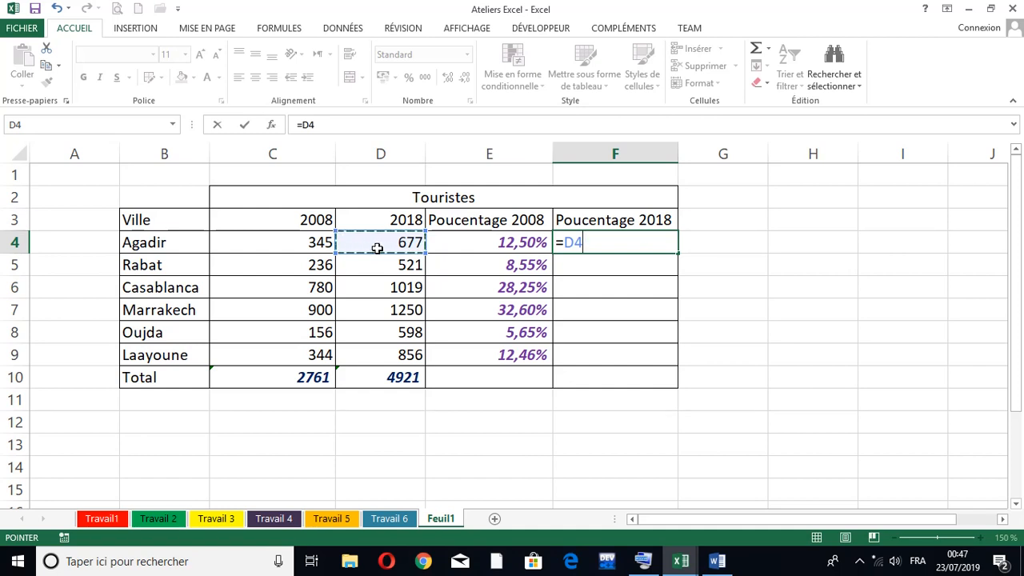
text(/)
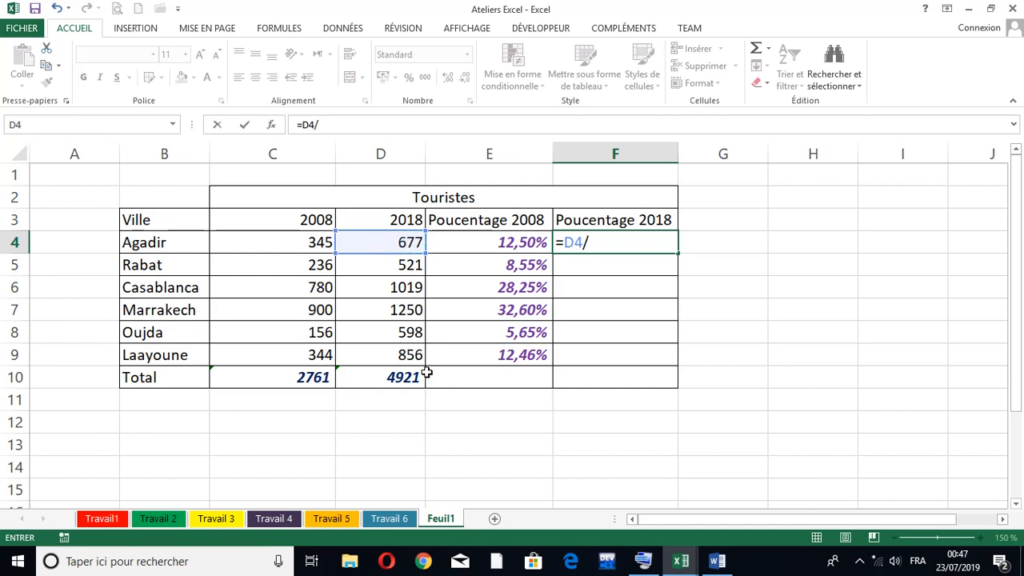
click(400, 378)
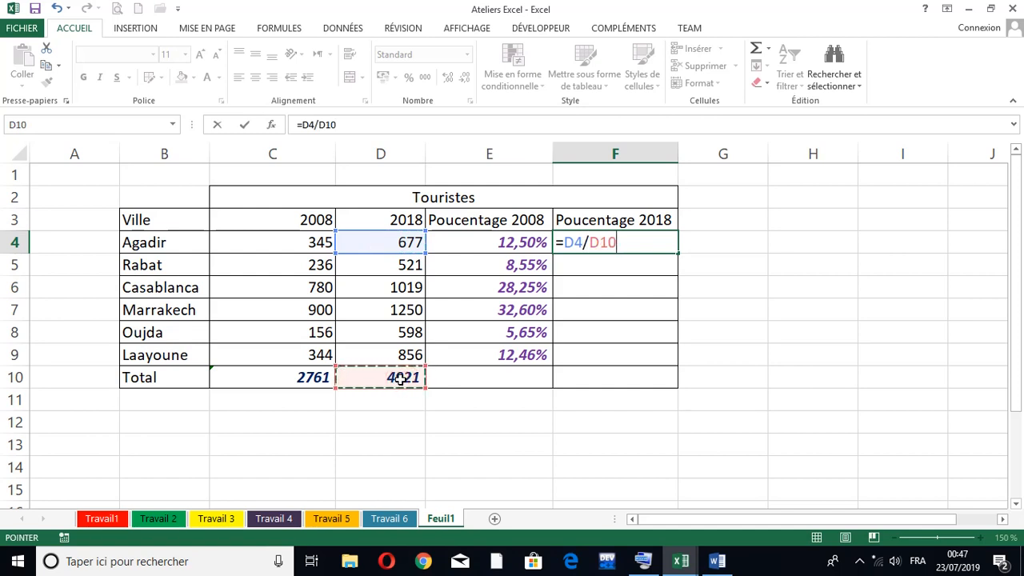
key(F4)
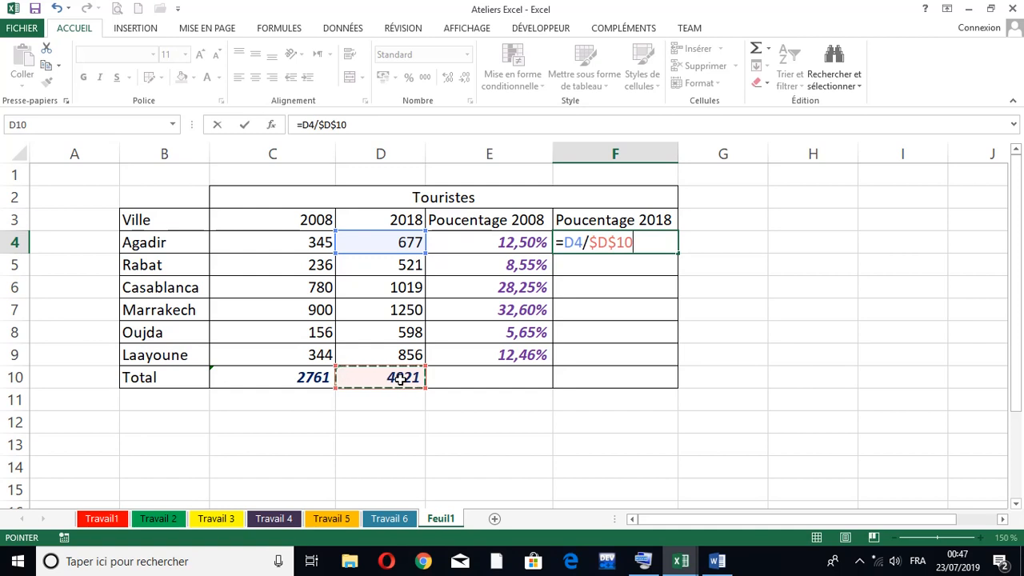
key(Return)
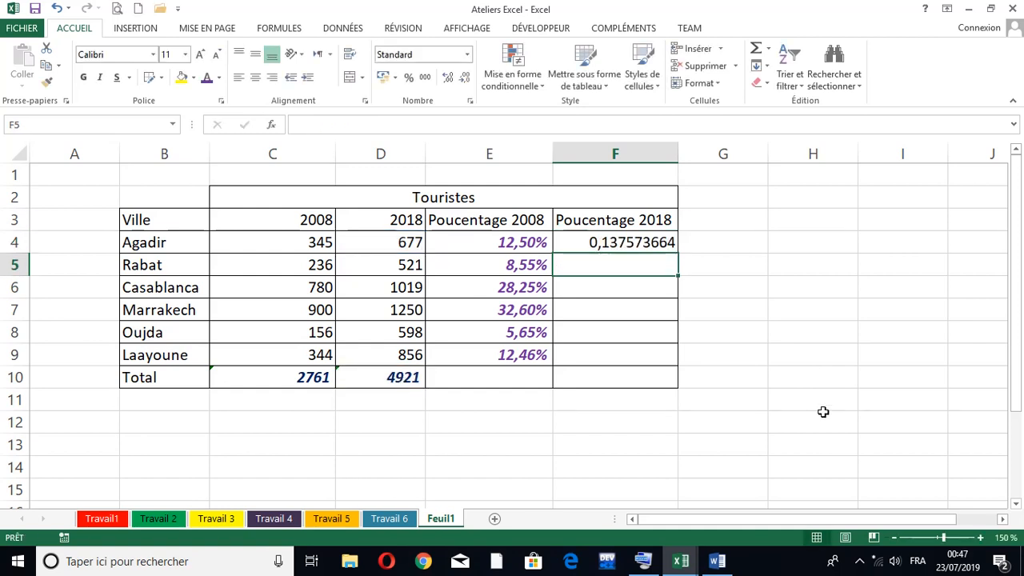
Step: Format F4 as Pourcentage, centred horizontally, with bold, italic and purple text
click(618, 246)
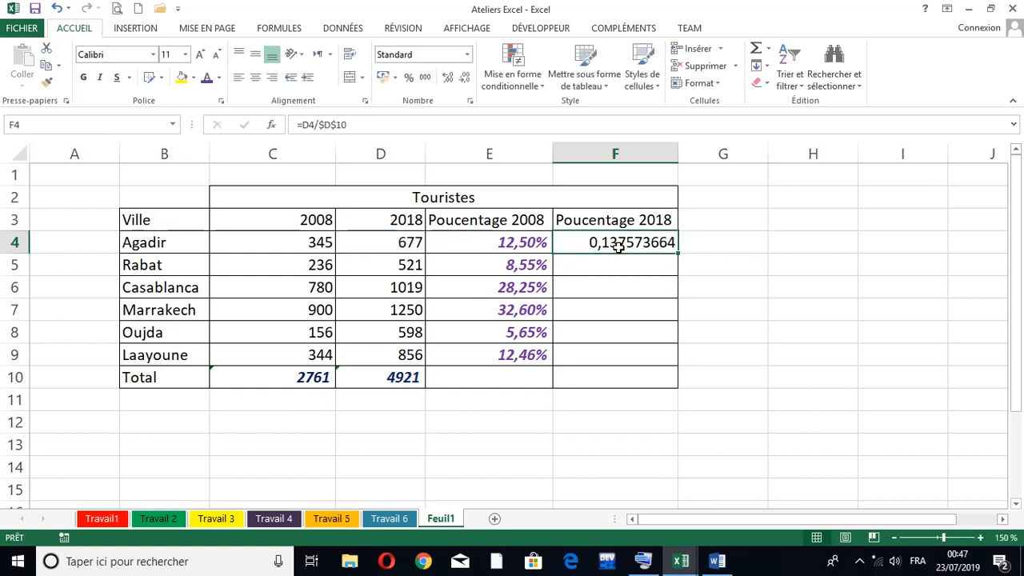
click(468, 55)
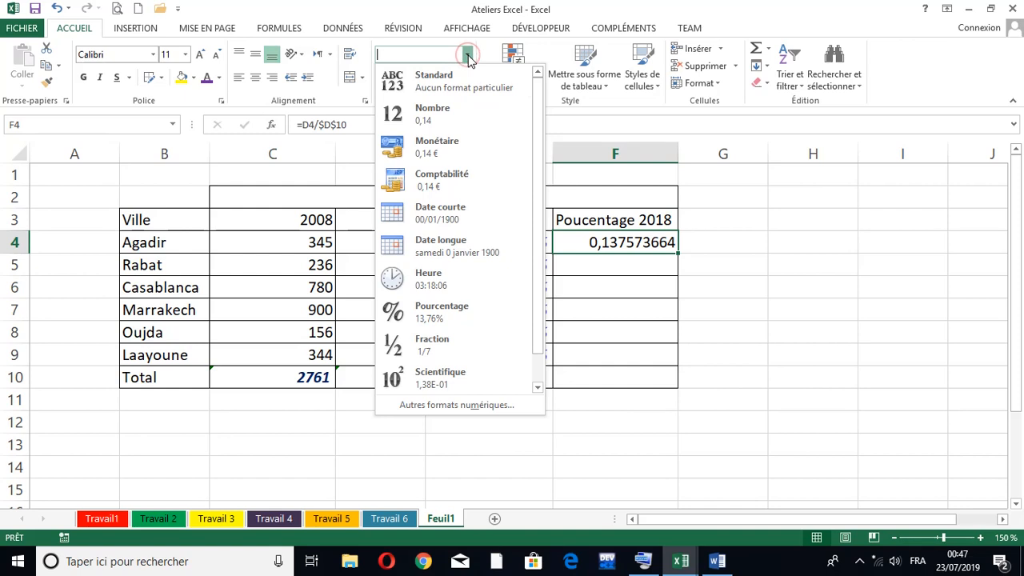
click(438, 310)
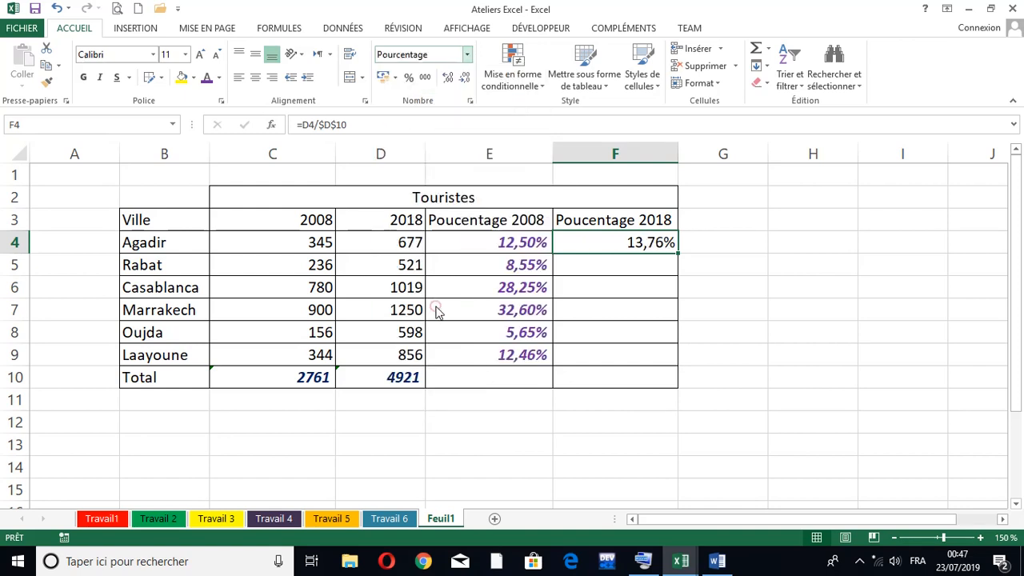
click(256, 79)
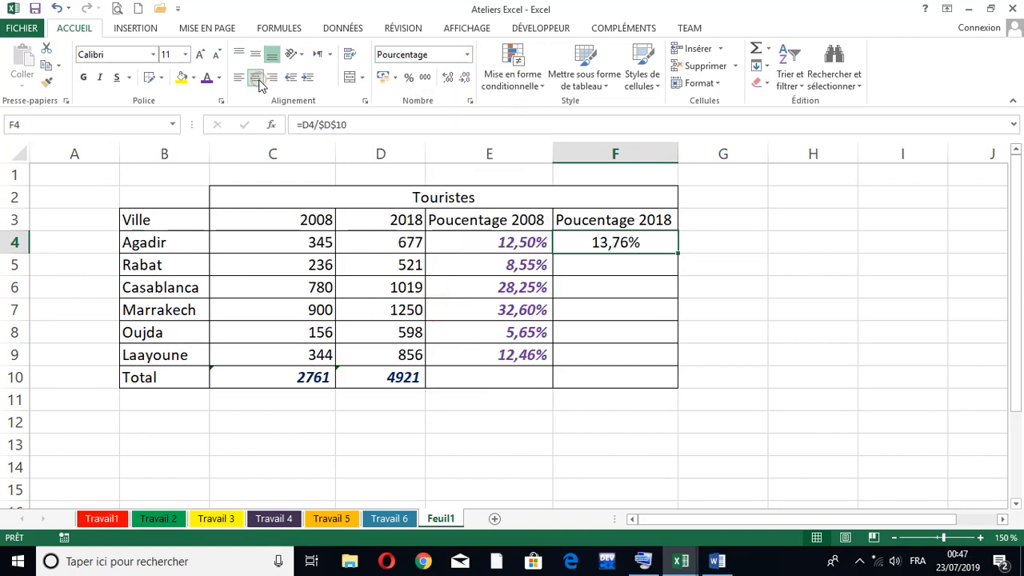
click(85, 78)
click(100, 77)
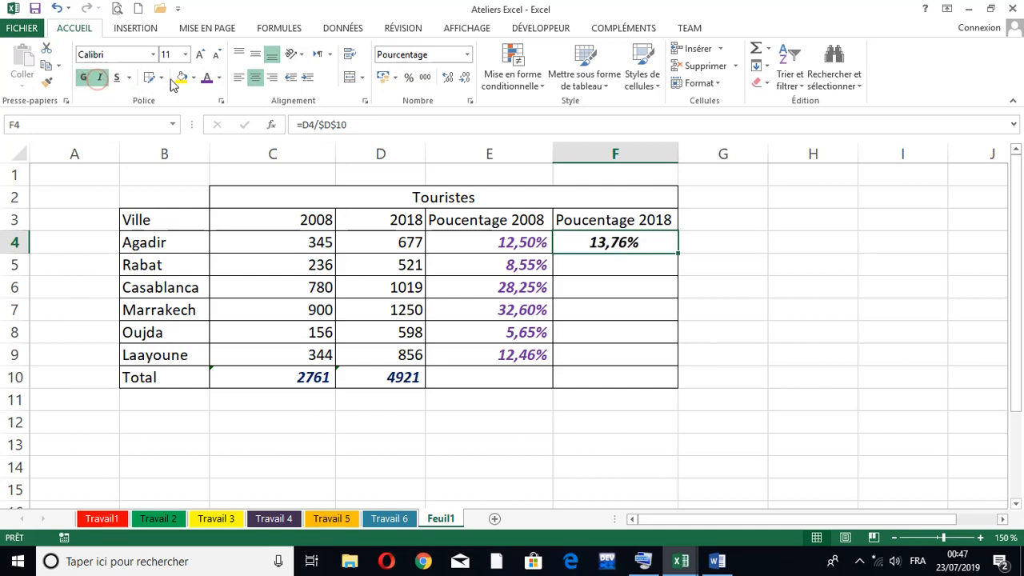
click(206, 78)
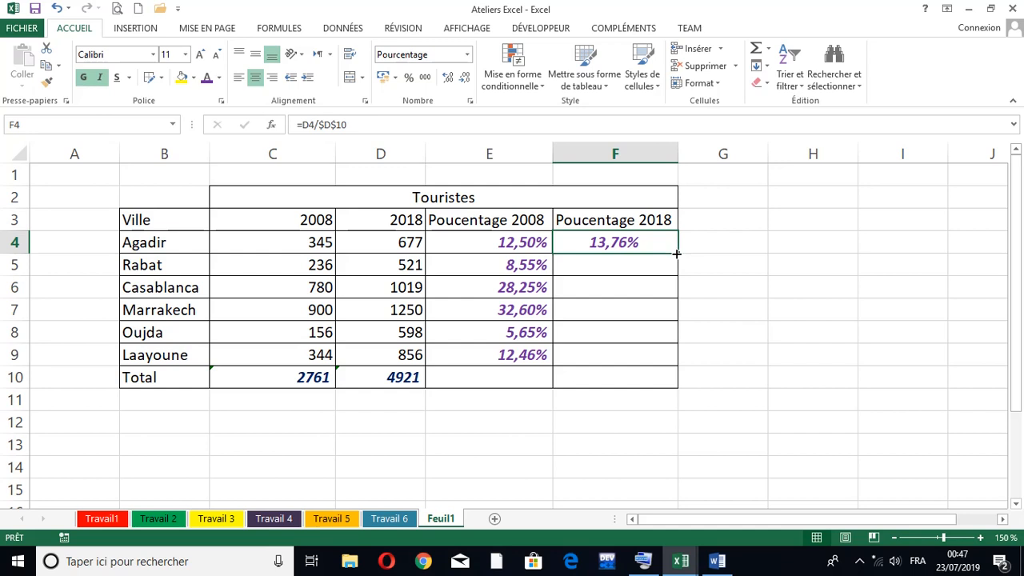
Step: Fill the 2018 percentage formula from F4 down to F9 and check the formulas in F4 and F5
drag(676, 253, 669, 361)
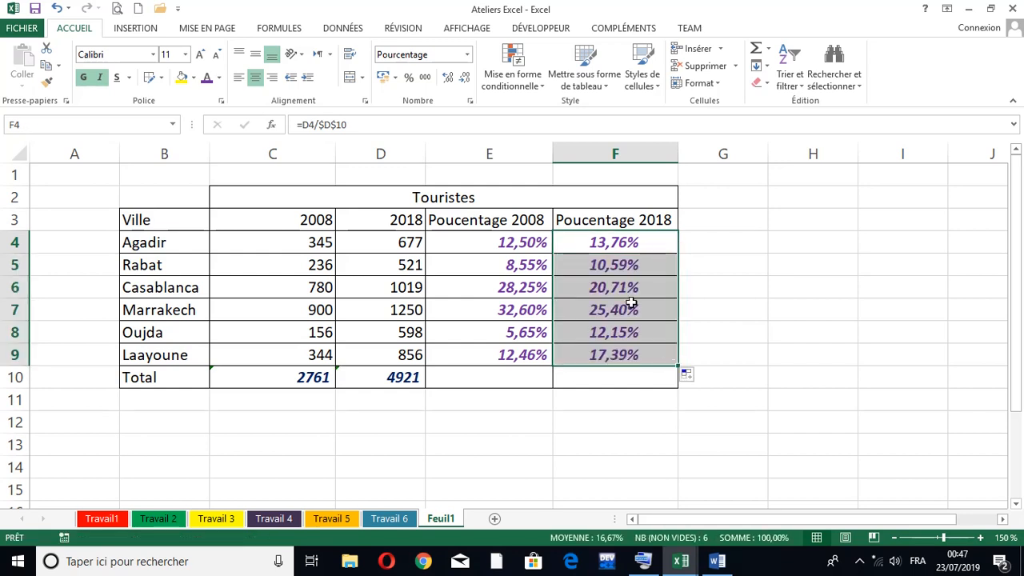
click(620, 242)
click(622, 264)
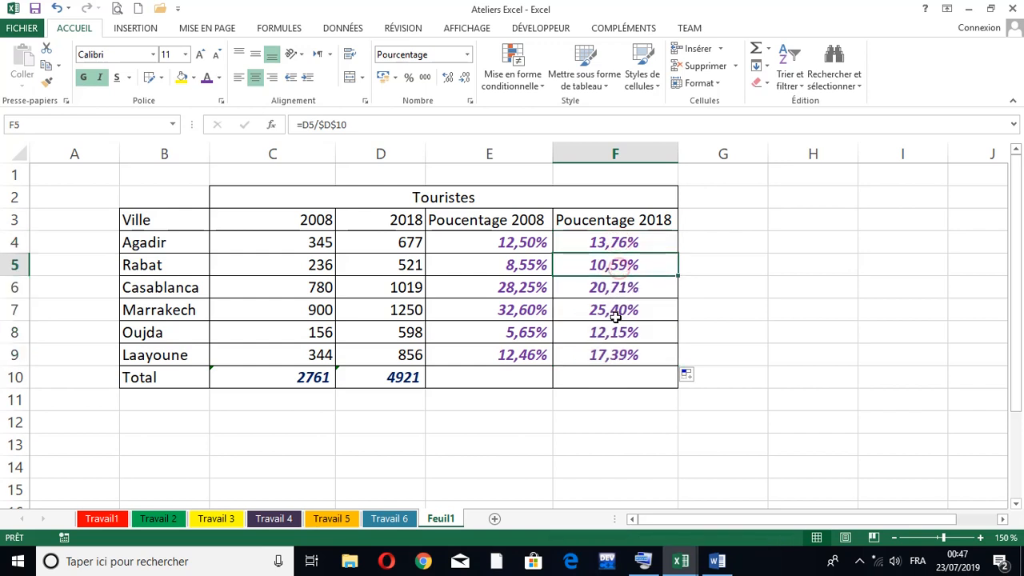
Step: Examine the cell references in the 2018 percentage formulas for Agadir, Rabat and Casablanca, leaving each formula as it is
click(608, 246)
double_click(608, 246)
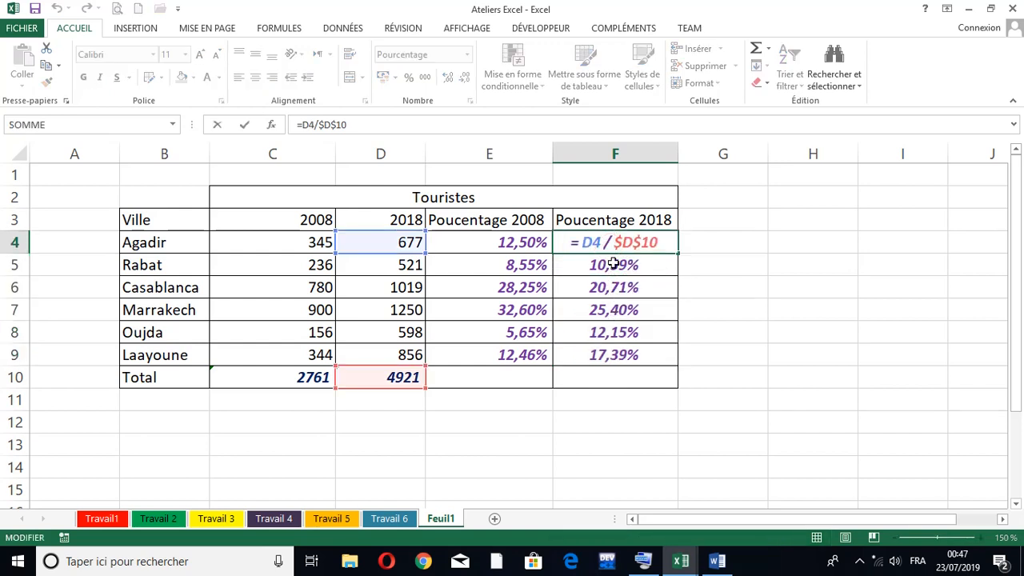
click(614, 264)
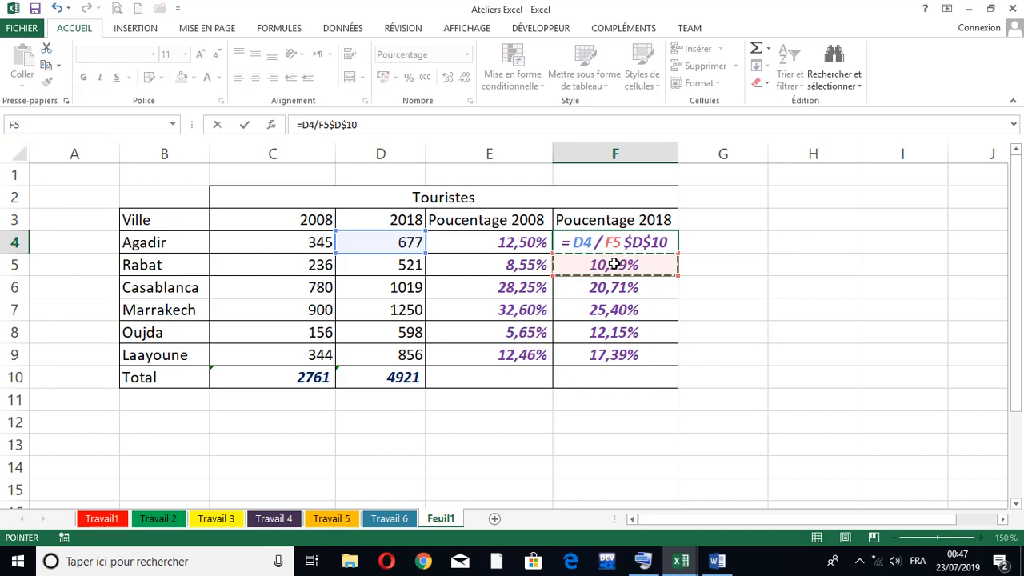
key(Escape)
double_click(622, 242)
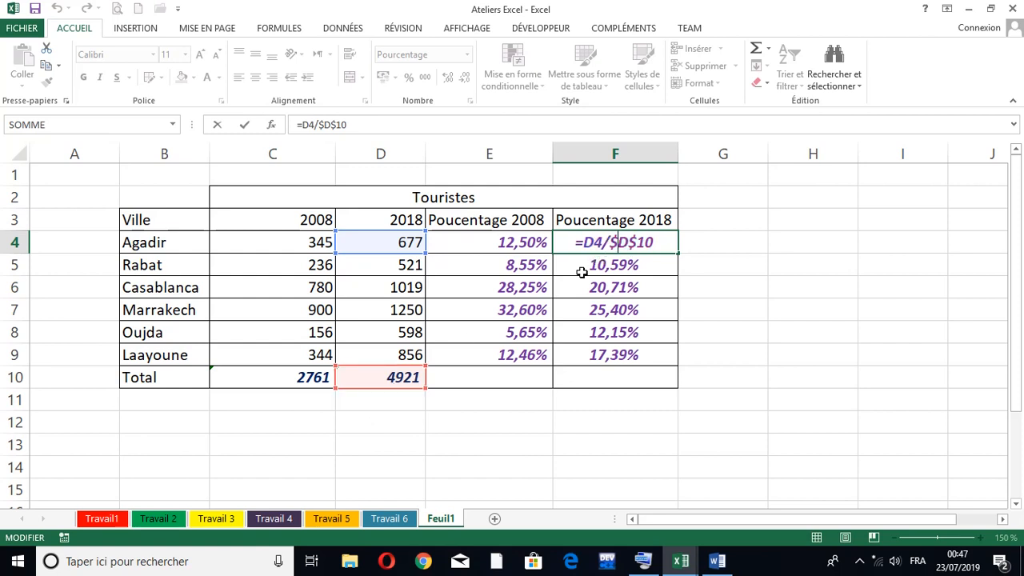
key(Return)
double_click(591, 268)
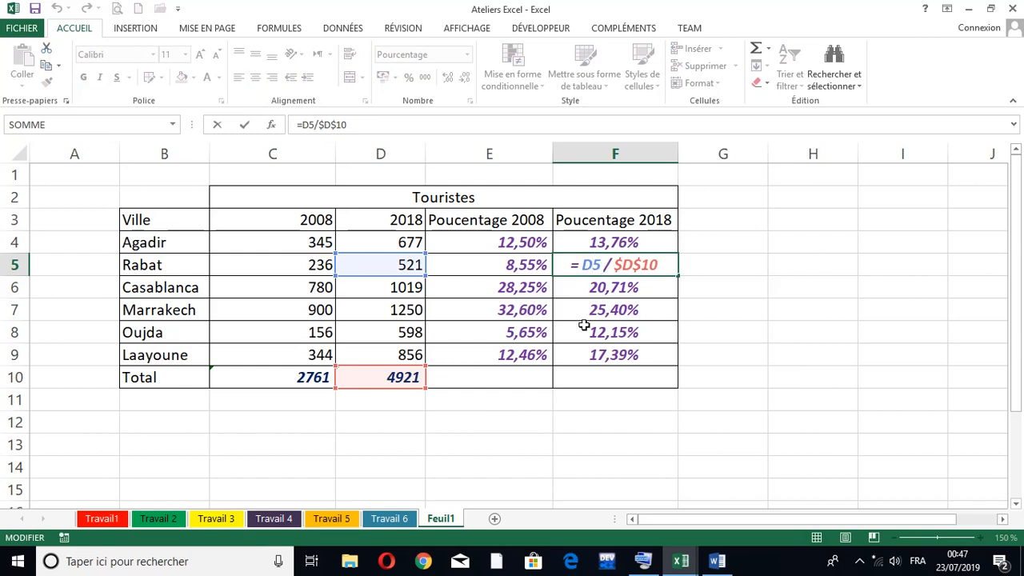
key(Return)
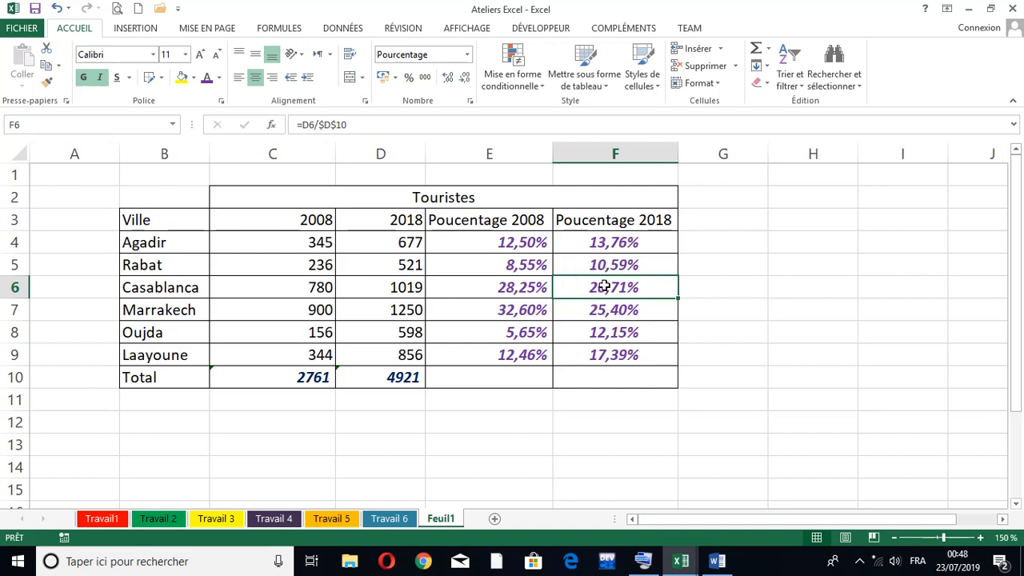
double_click(595, 265)
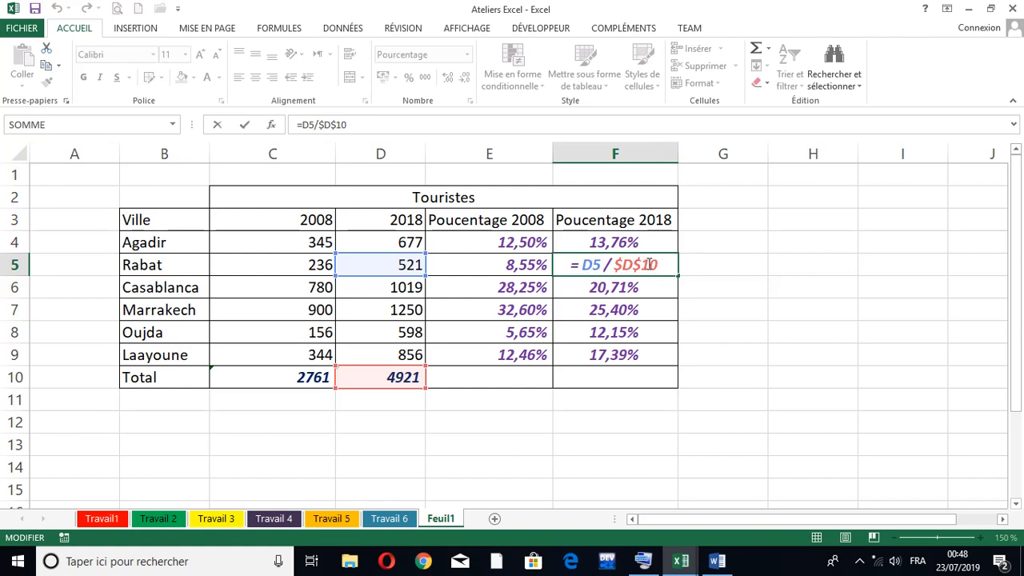
key(Return)
double_click(640, 287)
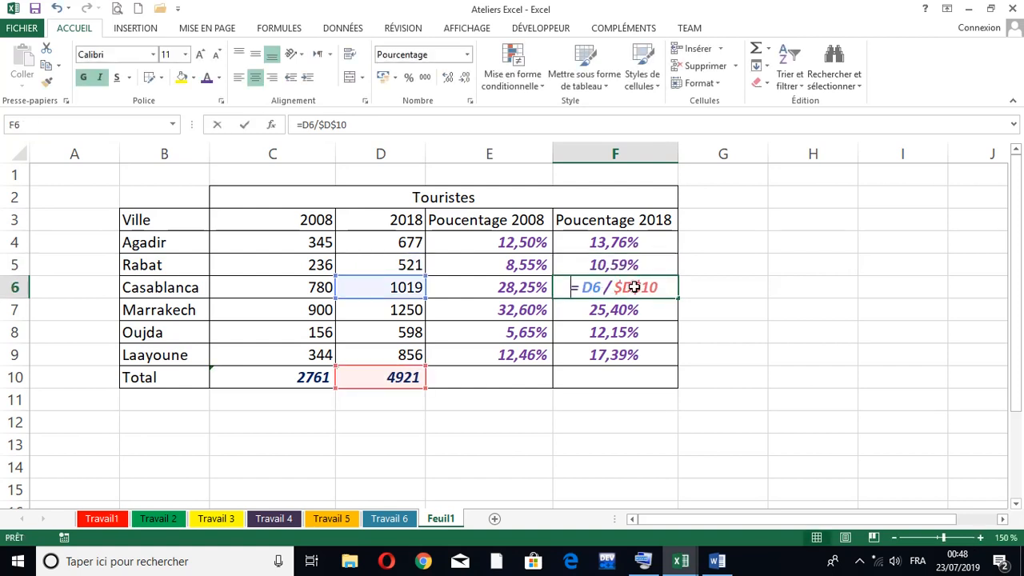
key(Return)
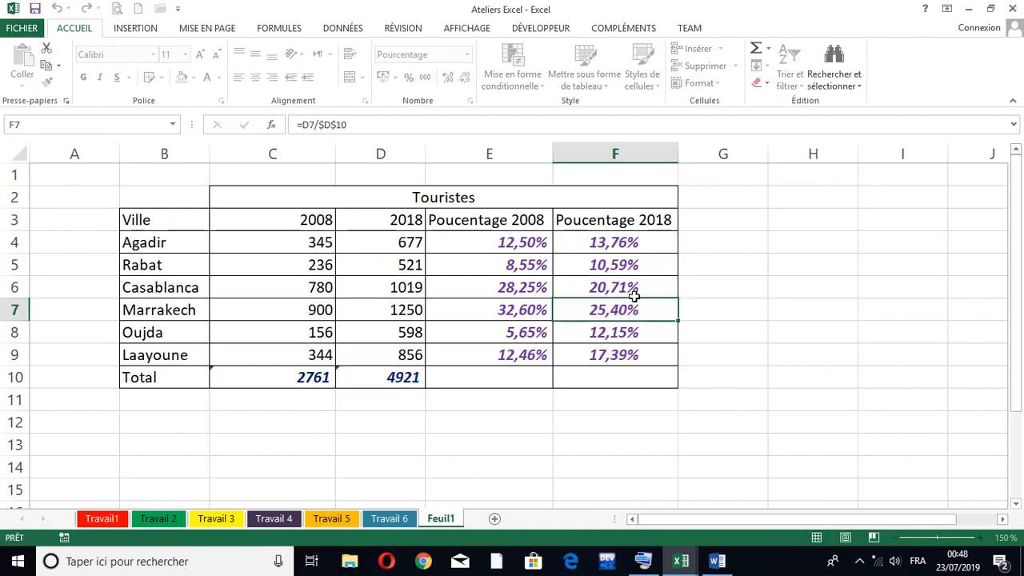
Step: Check the Marrakech 2018 percentage formula in F7 and display formulas instead of results across the whole sheet
double_click(635, 309)
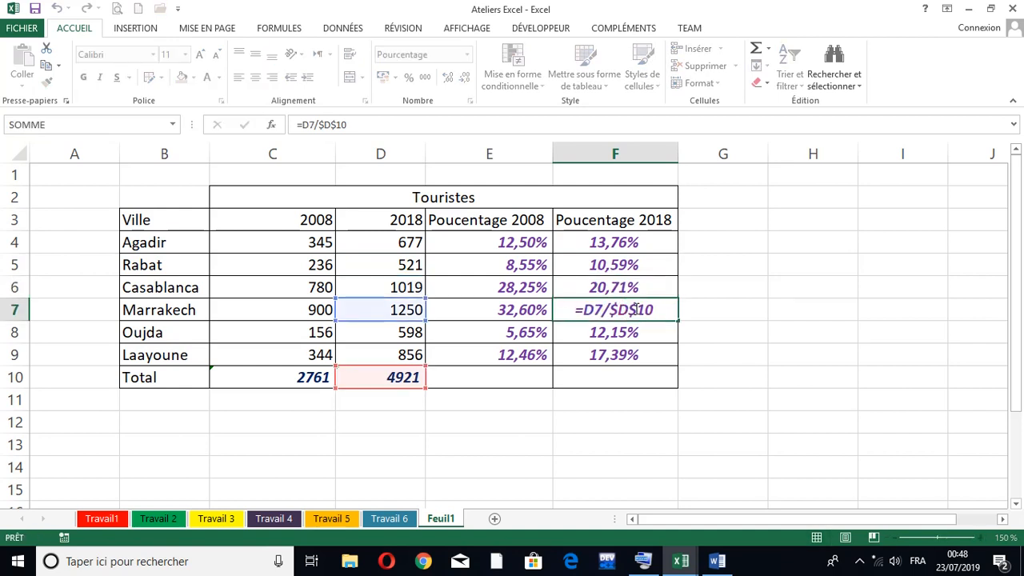
key(Return)
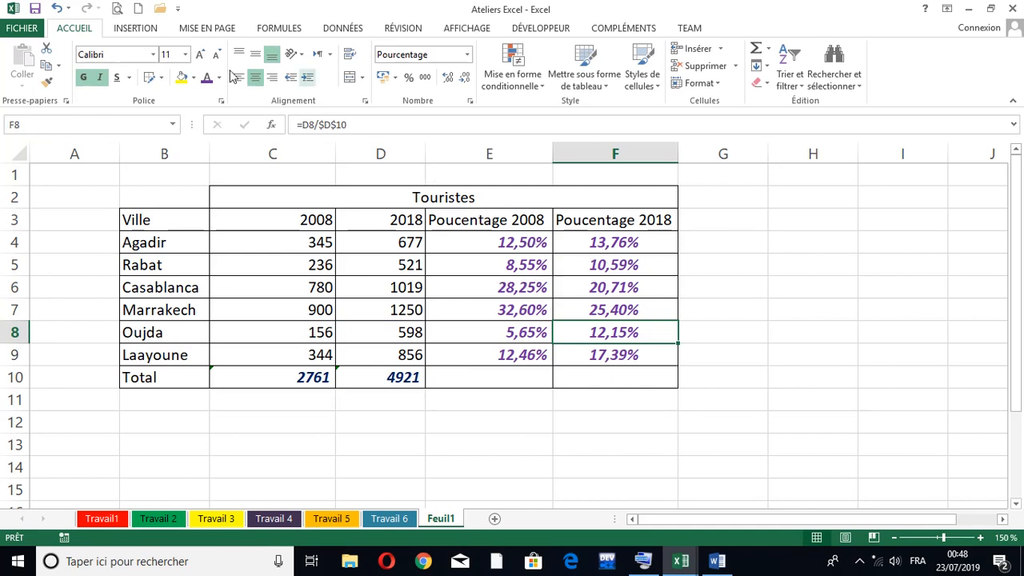
click(288, 28)
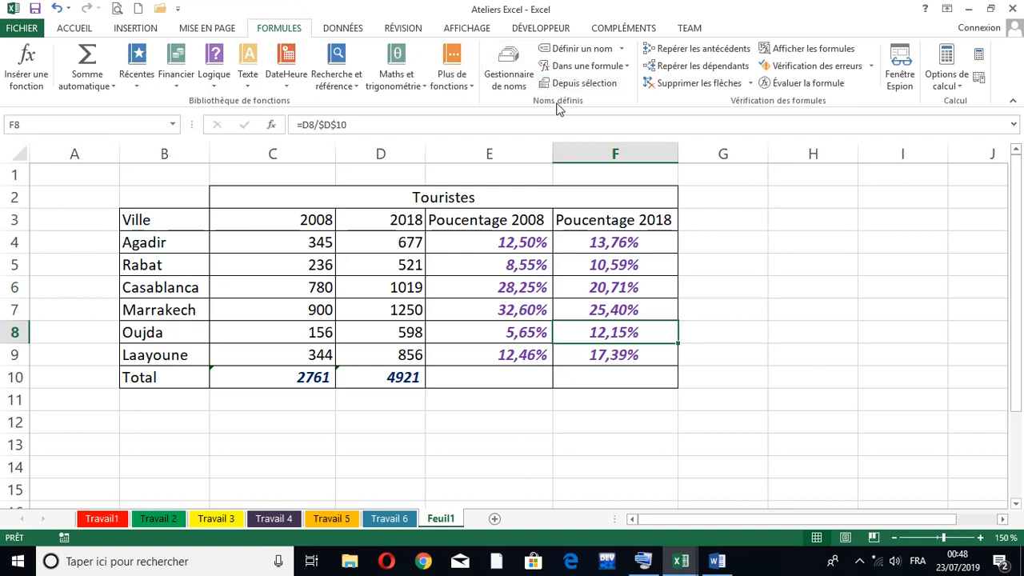
click(628, 67)
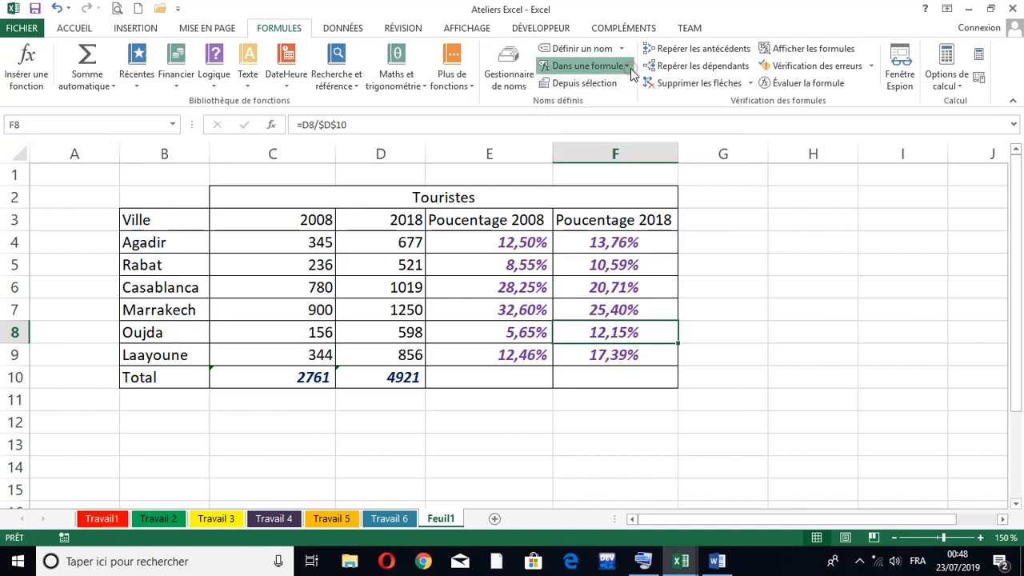
click(629, 69)
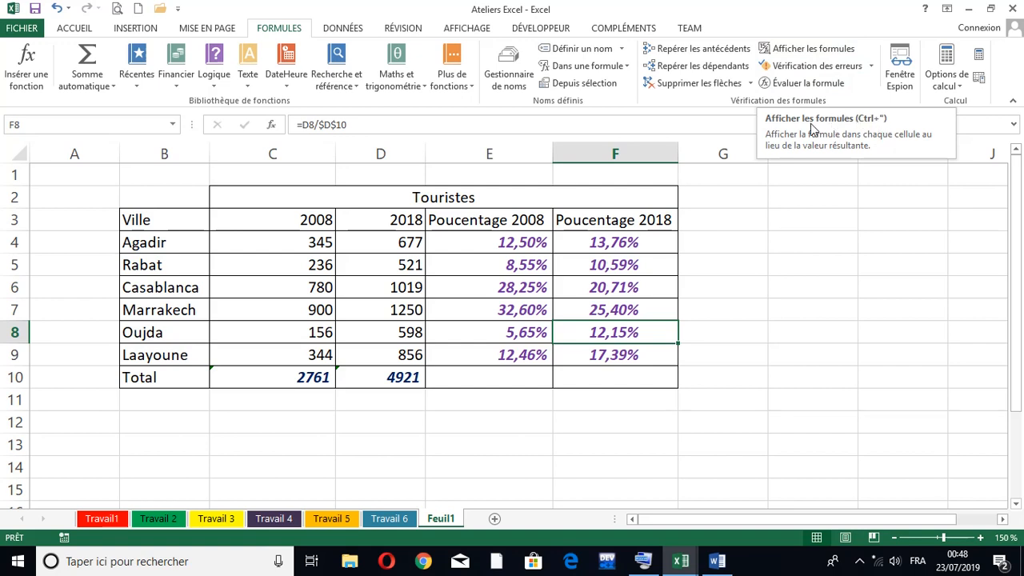
click(802, 51)
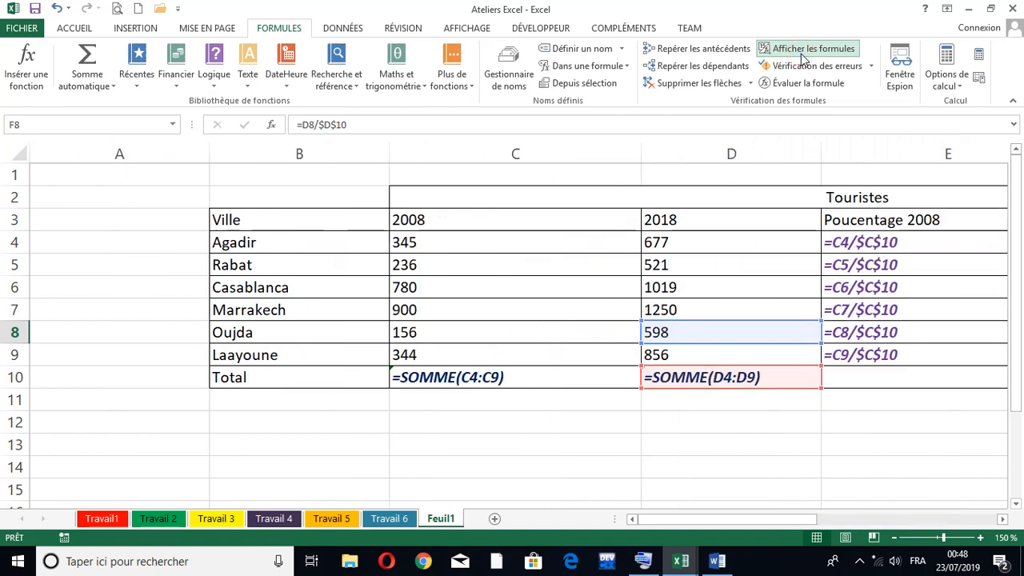
drag(727, 521, 815, 524)
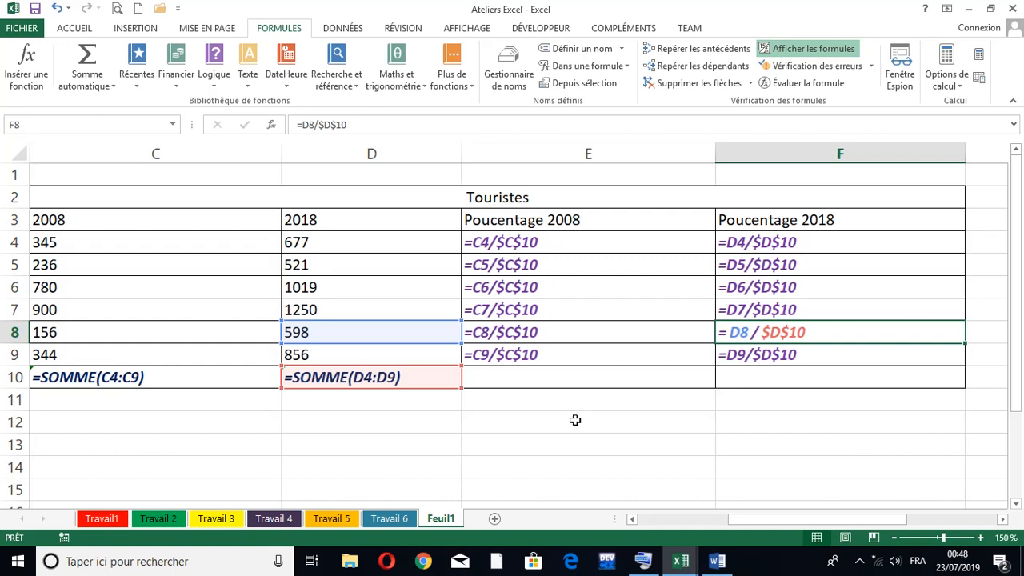
click(894, 537)
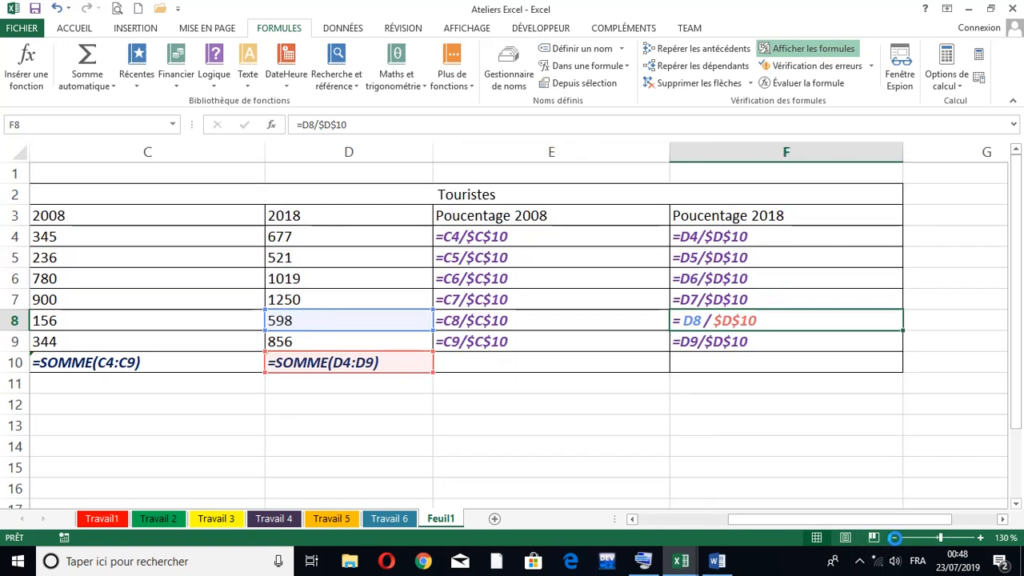
click(894, 538)
drag(868, 520, 848, 520)
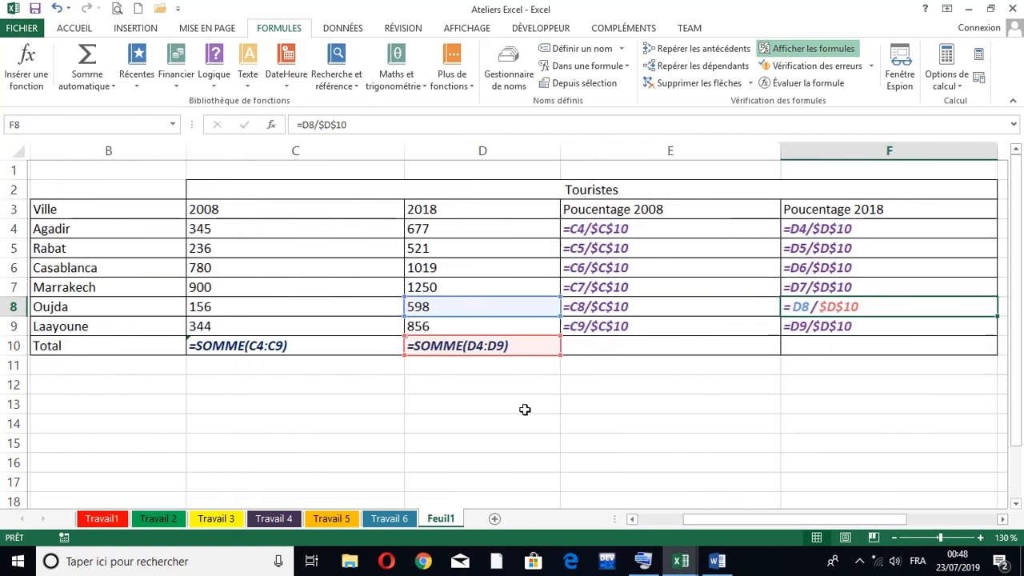
Step: Examine the SOMME totals in C10 and D10 and the 2008 percentage formulas, and switch the sheet back to displaying results
click(349, 345)
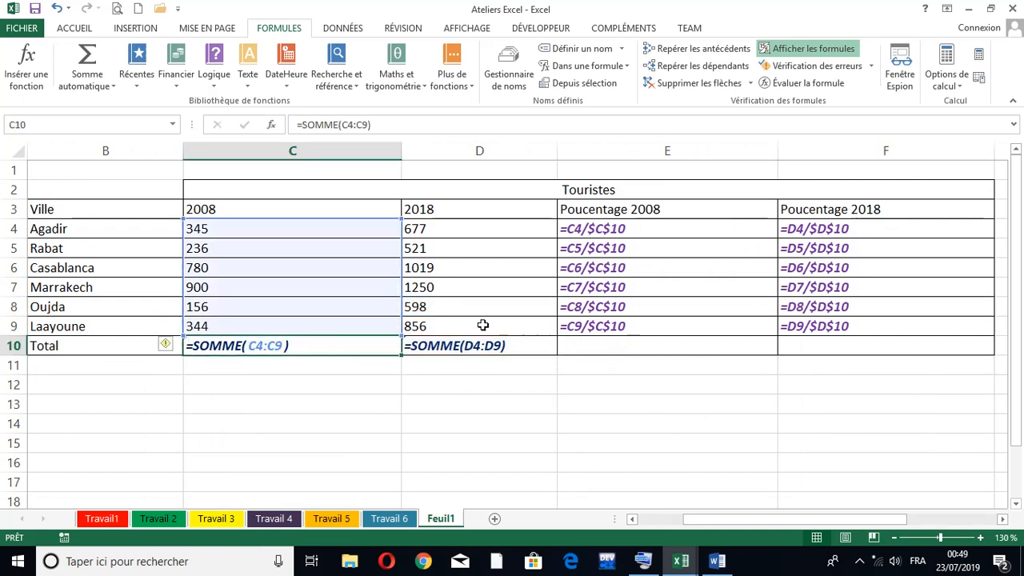
click(480, 349)
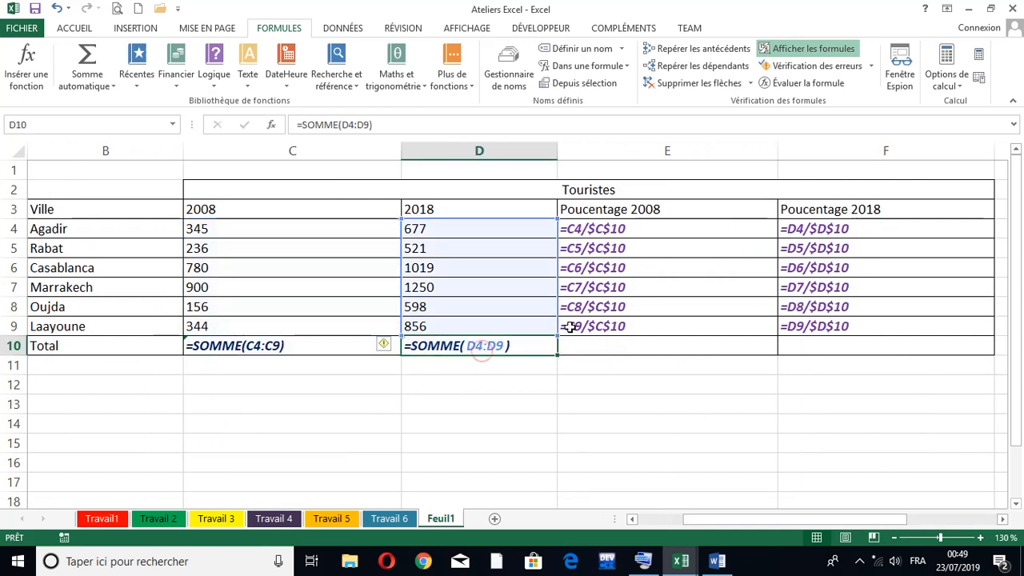
click(613, 229)
click(612, 268)
click(611, 306)
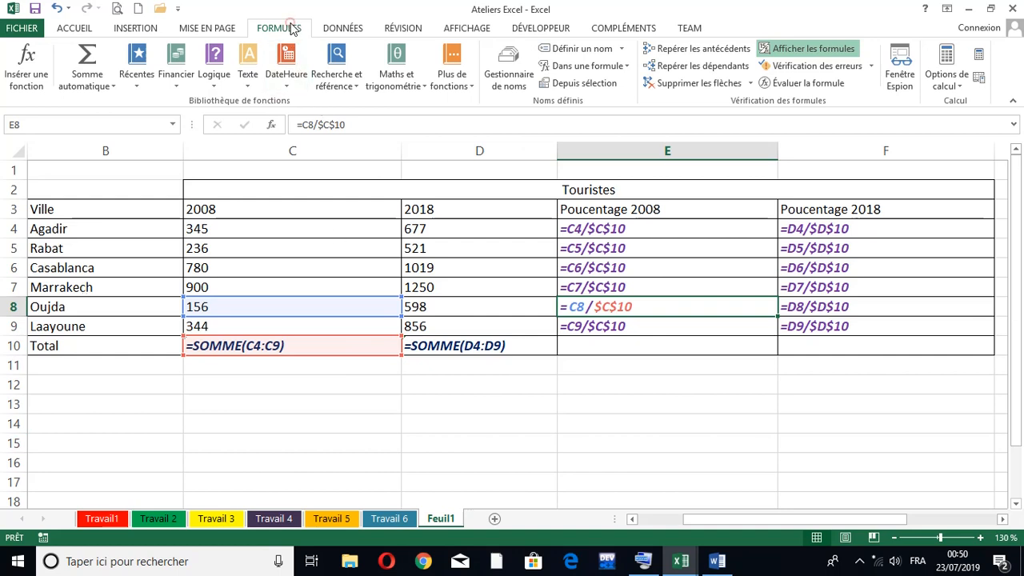
click(824, 50)
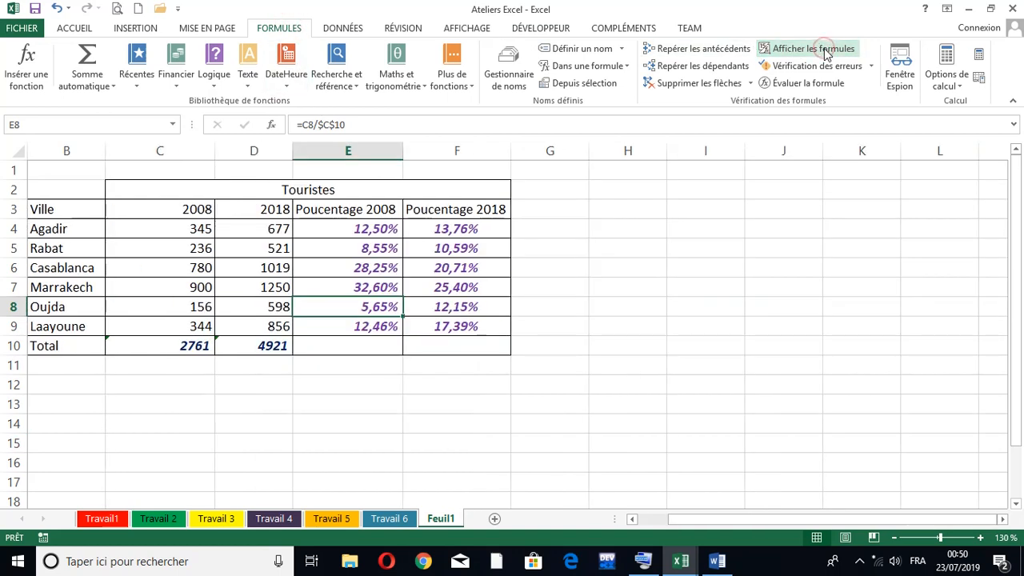
Step: Enter the total of the 2008 percentages in E10 as =SOMME(E4:E9)
drag(692, 524, 636, 525)
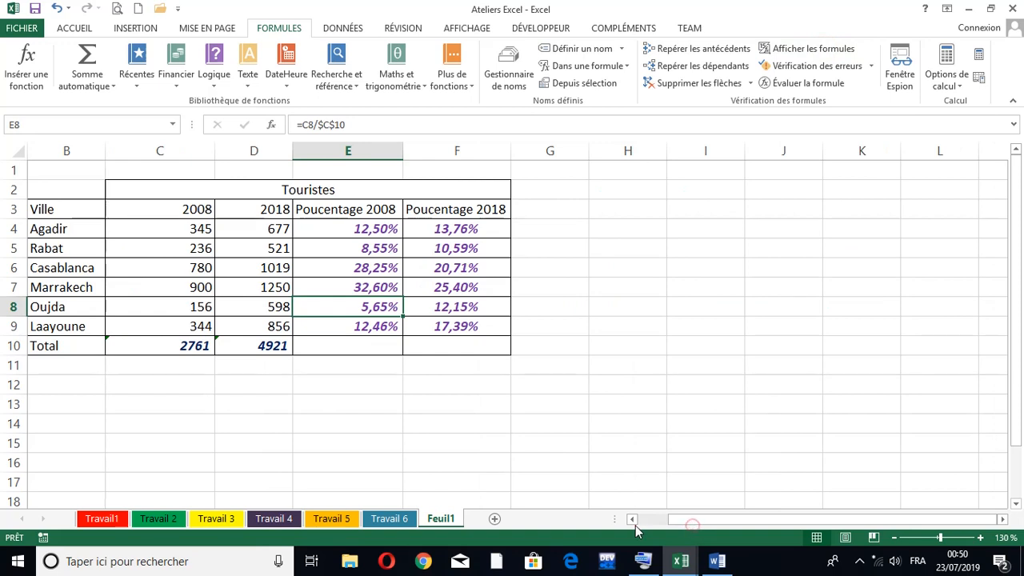
click(329, 355)
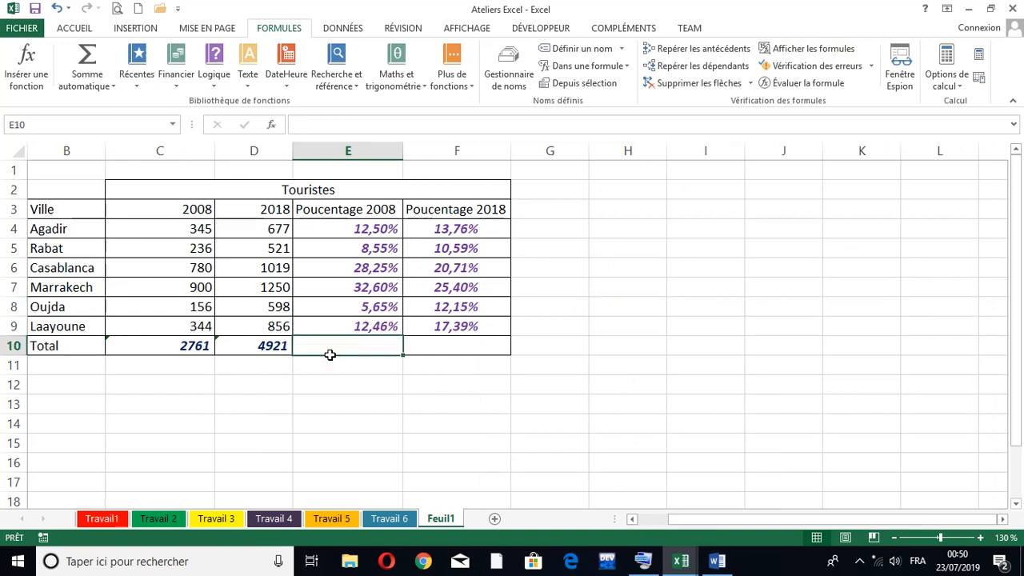
text(=som)
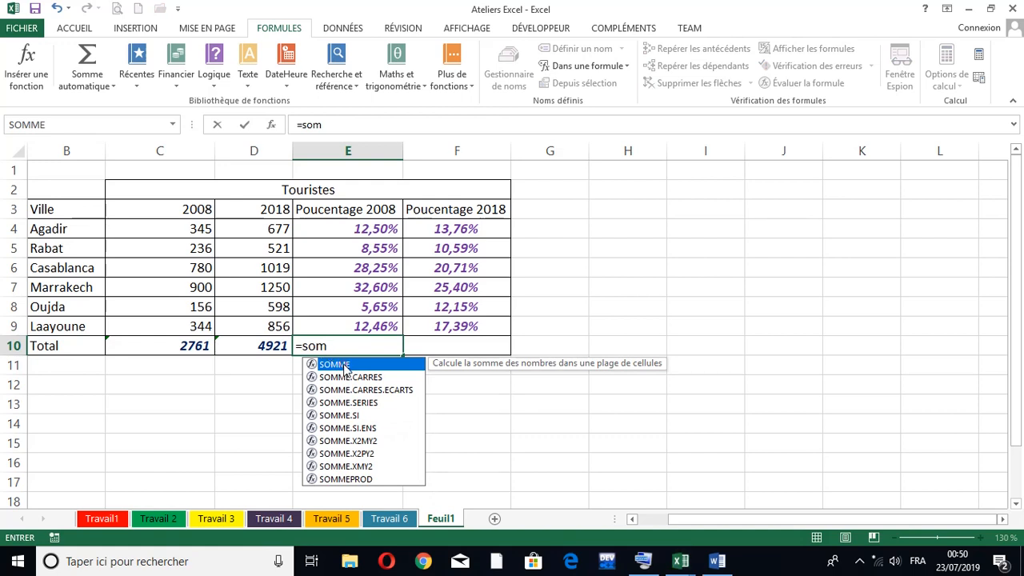
double_click(344, 364)
drag(362, 227, 374, 328)
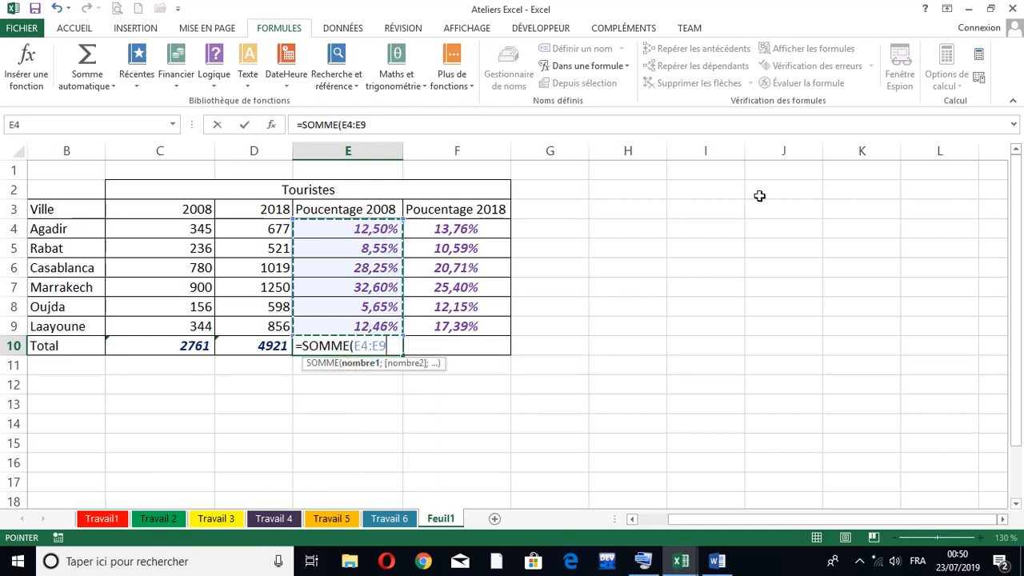
text())
key(Return)
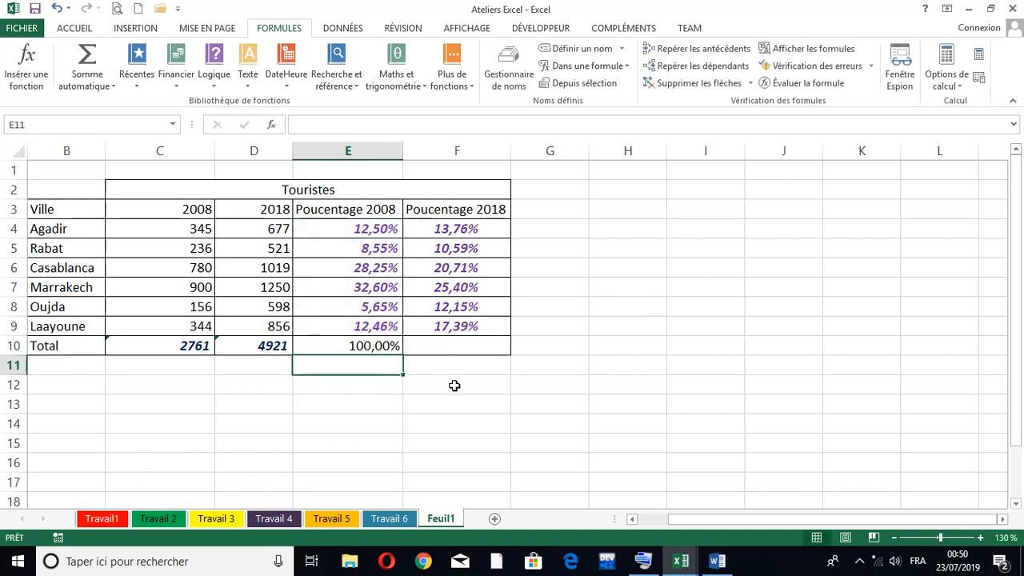
Step: Fill the percentage total from E10 across to F10 and check both cells' formulas
click(394, 344)
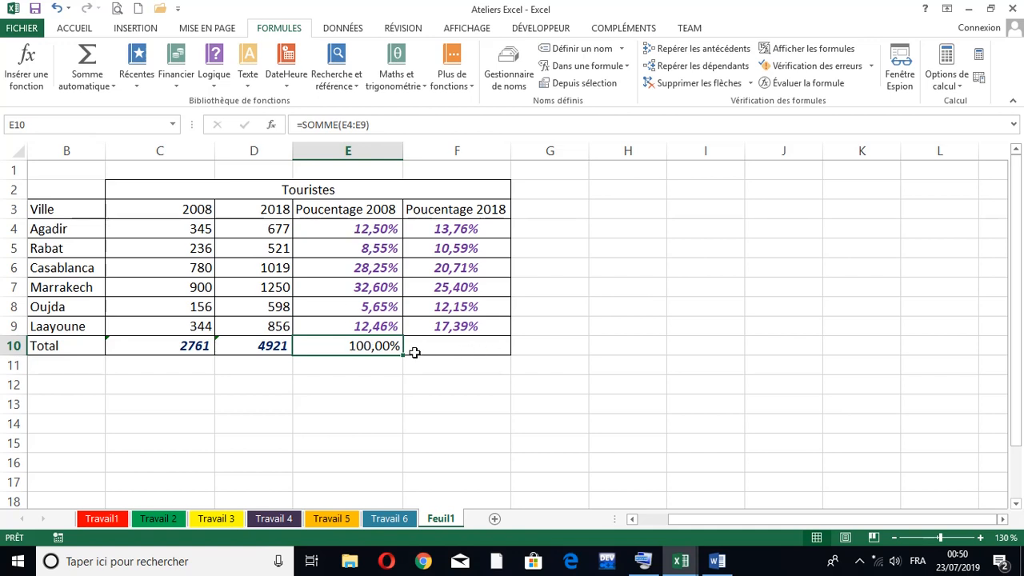
drag(403, 354, 466, 346)
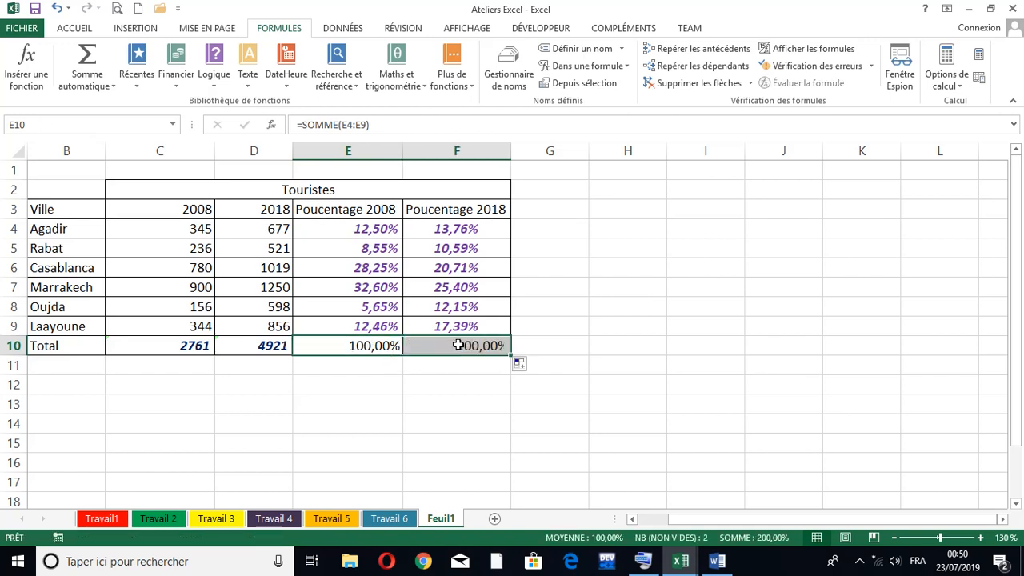
click(358, 346)
click(424, 345)
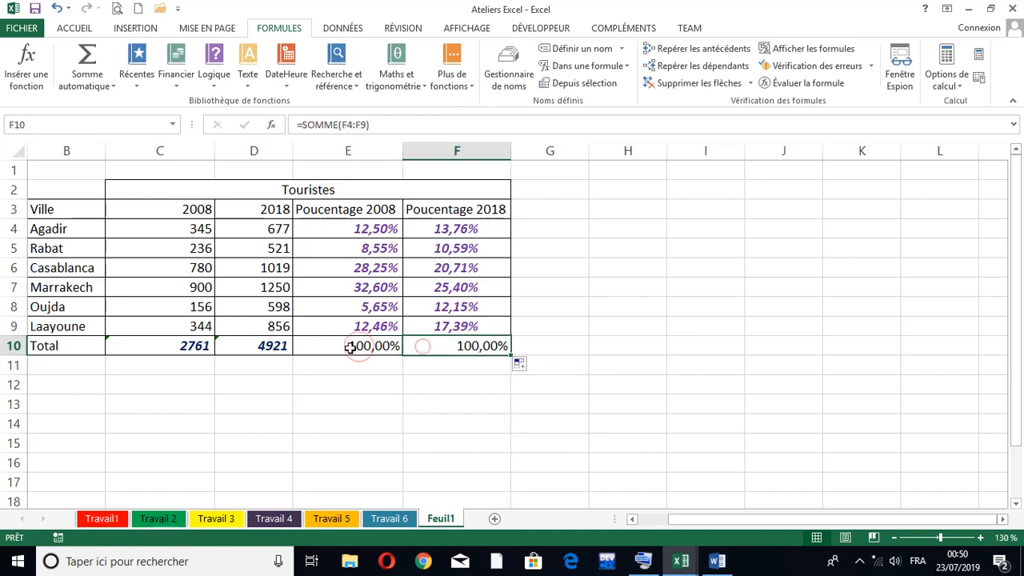
Step: Clear the percentage totals from E10 and F10
click(376, 346)
drag(392, 346, 442, 347)
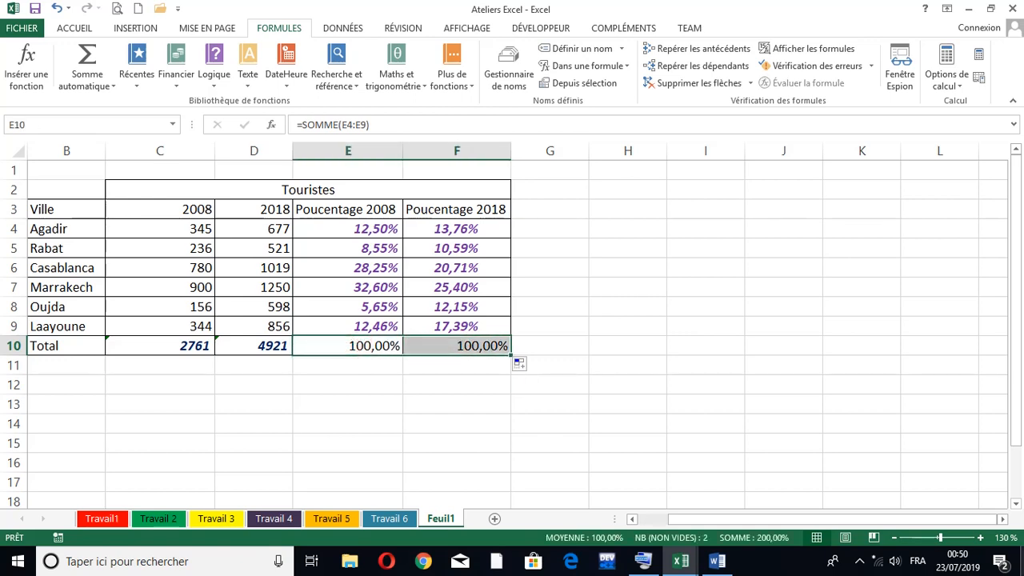
key(Delete)
click(461, 428)
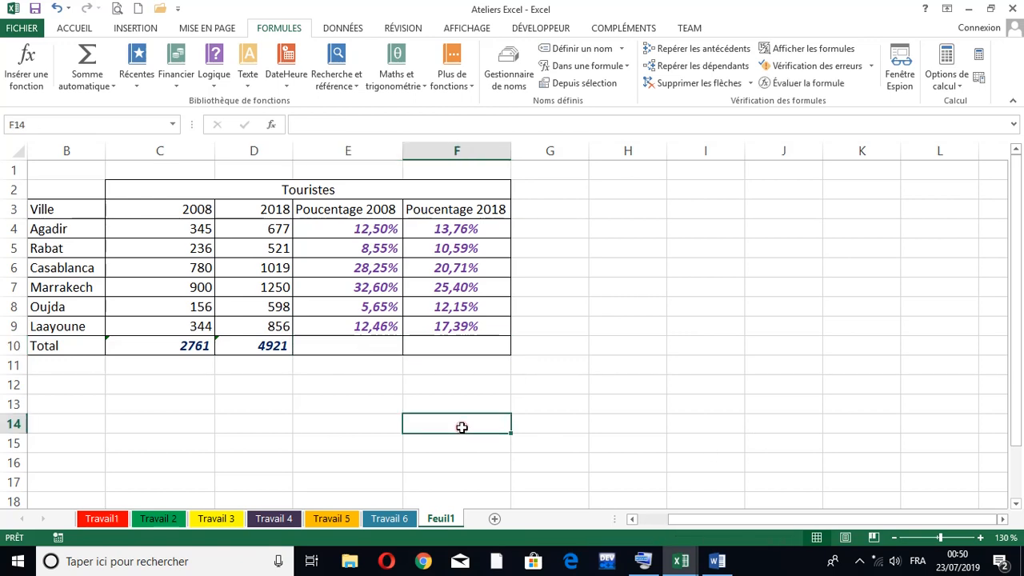
Step: Select the Agadir 2008 percentage cell E4 for formatting
click(358, 333)
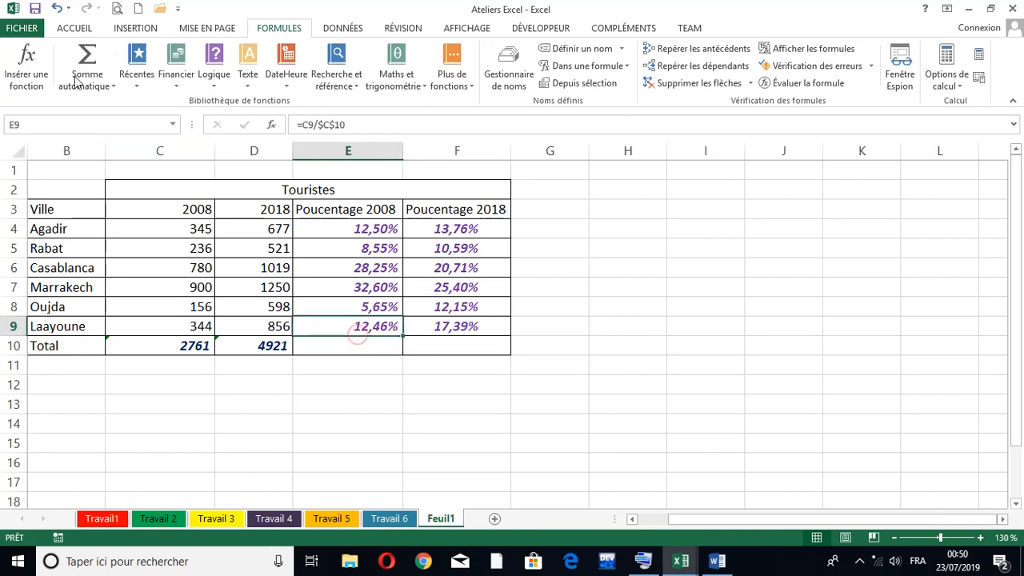
click(73, 28)
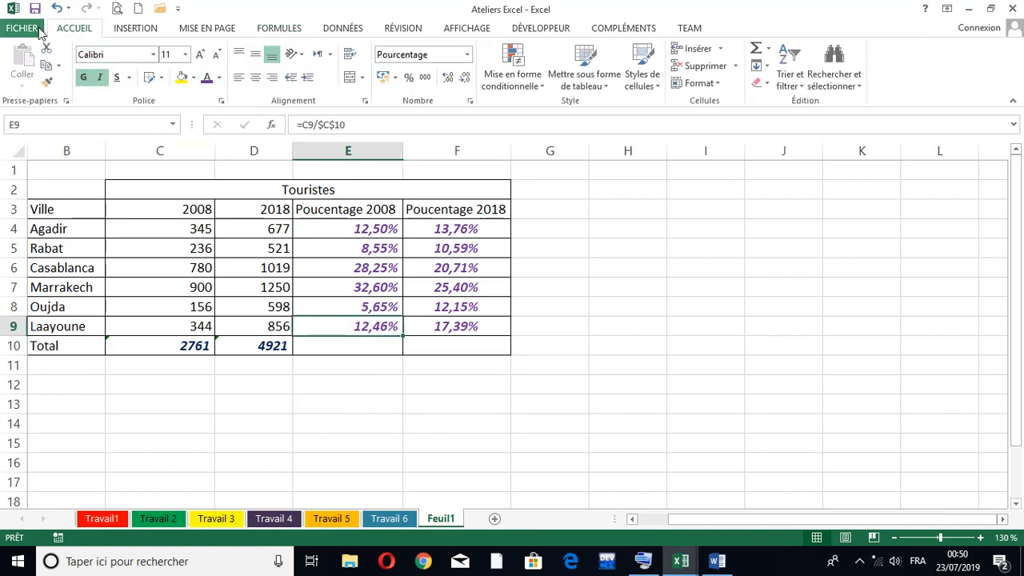
click(334, 231)
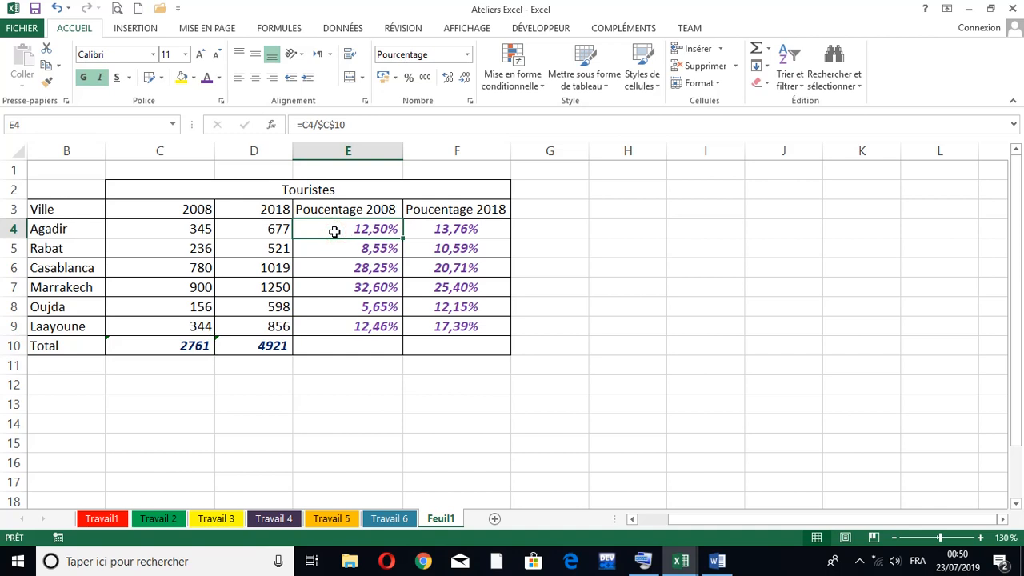